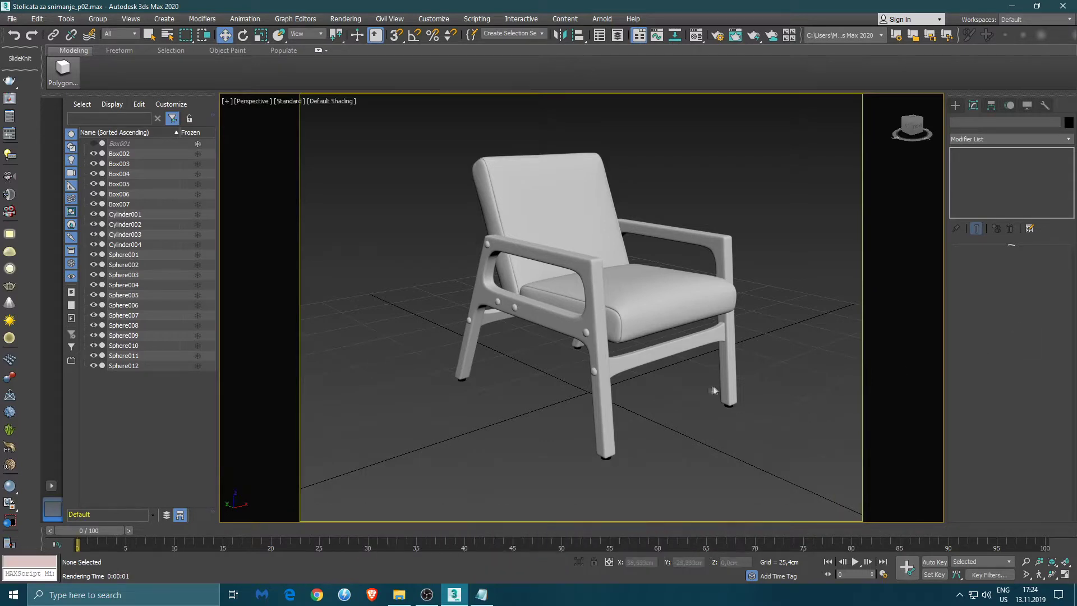
- Add an Edit Poly modifier on top of the stack of the chair's wooden side frame Box004
{"action": "left_click", "coordinate": [593, 308]}
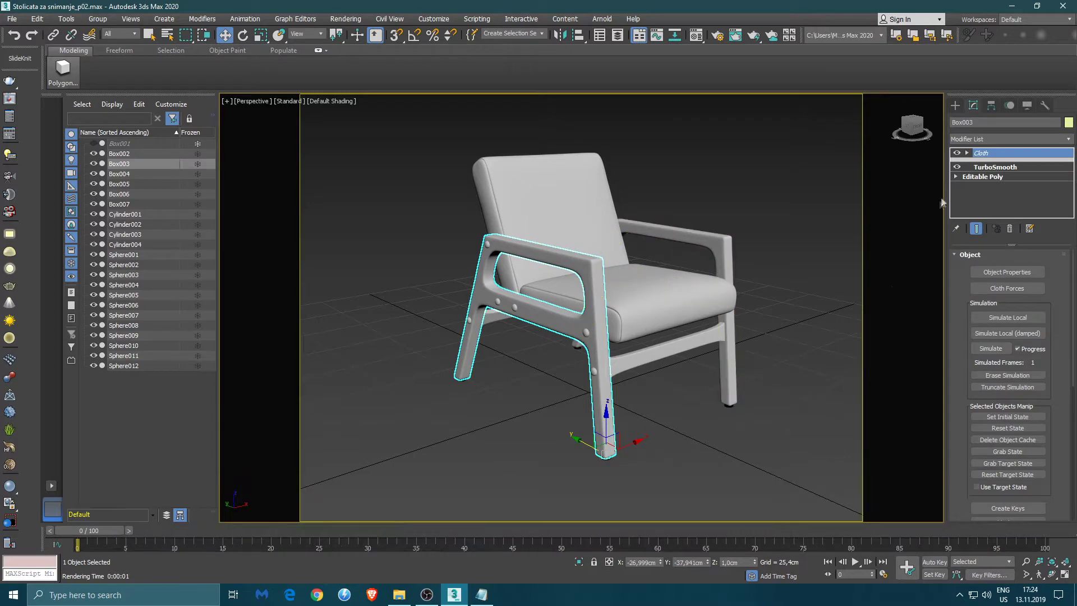
{"action": "left_click", "coordinate": [725, 254]}
{"action": "middle_click_drag", "start_coordinate": [789, 301], "coordinate": [659, 318], "text": "alt"}
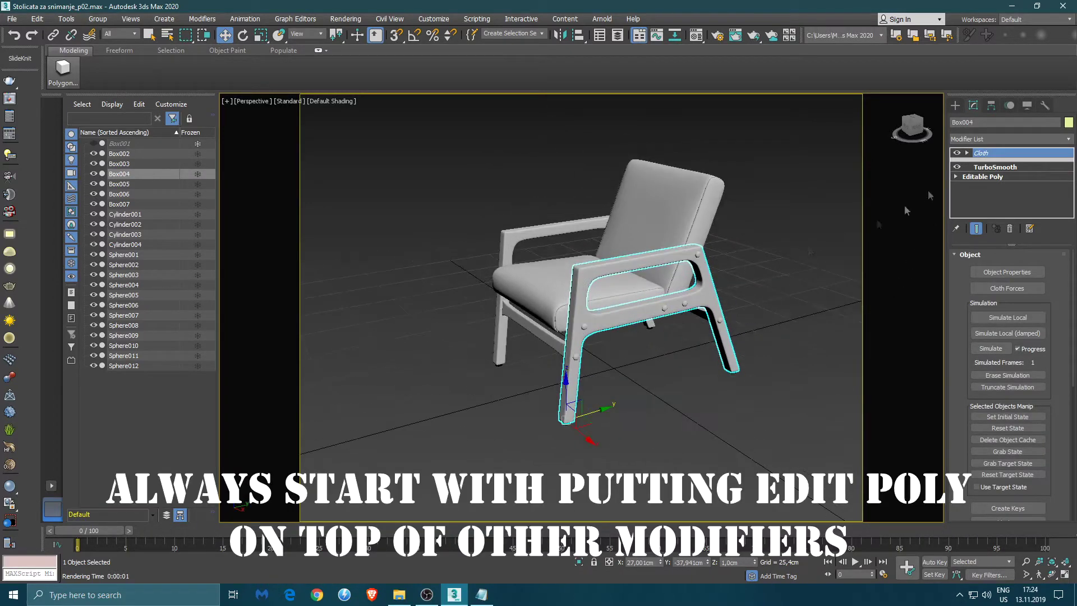
{"action": "left_click", "coordinate": [998, 140]}
{"action": "key", "text": "e"}
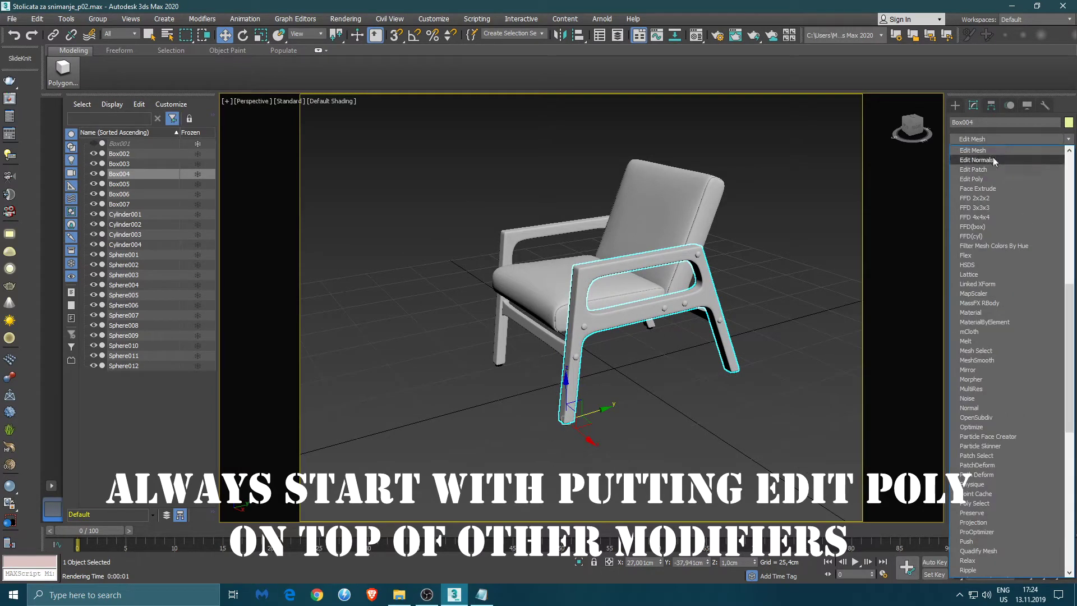
{"action": "left_click", "coordinate": [991, 178]}
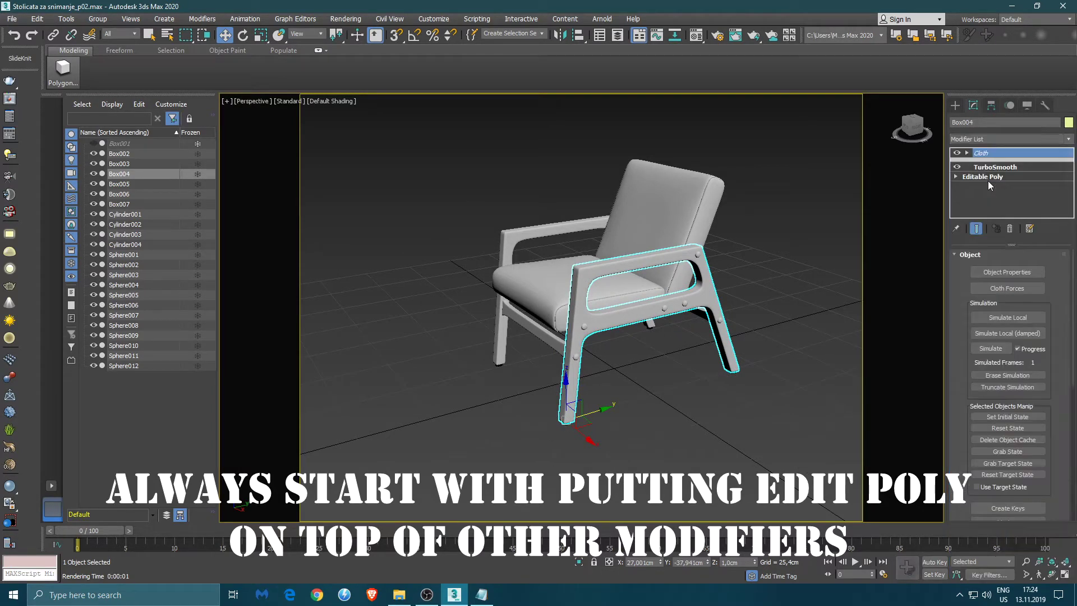
- Add a UVW Mapping Clear modifier and an Unwrap UVW modifier above the side frame's Edit Poly
{"action": "left_click", "coordinate": [993, 139]}
{"action": "key", "text": "u"}
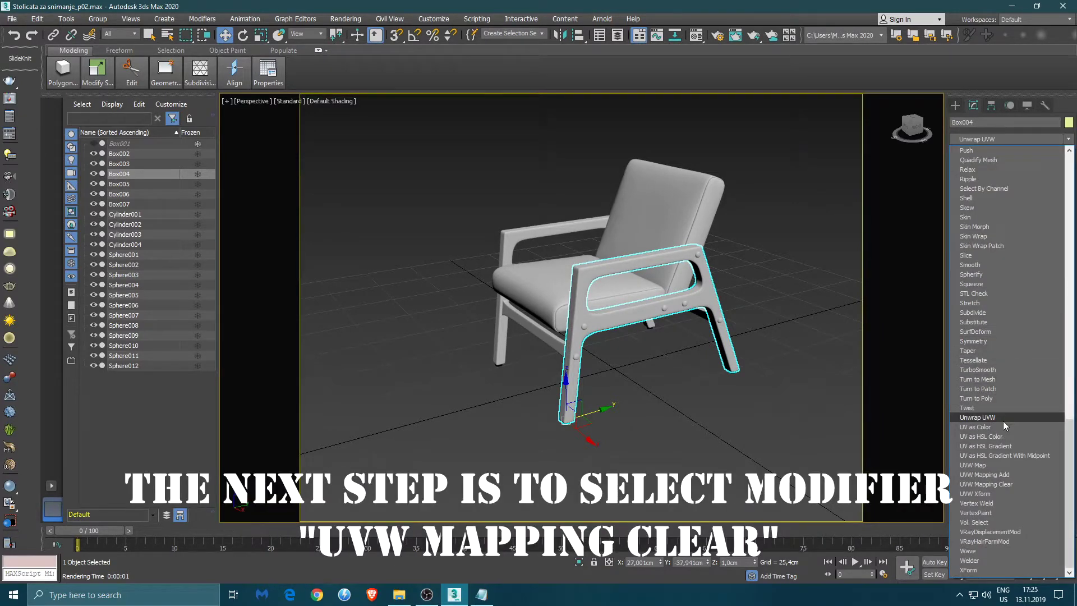
{"action": "left_click", "coordinate": [1011, 484]}
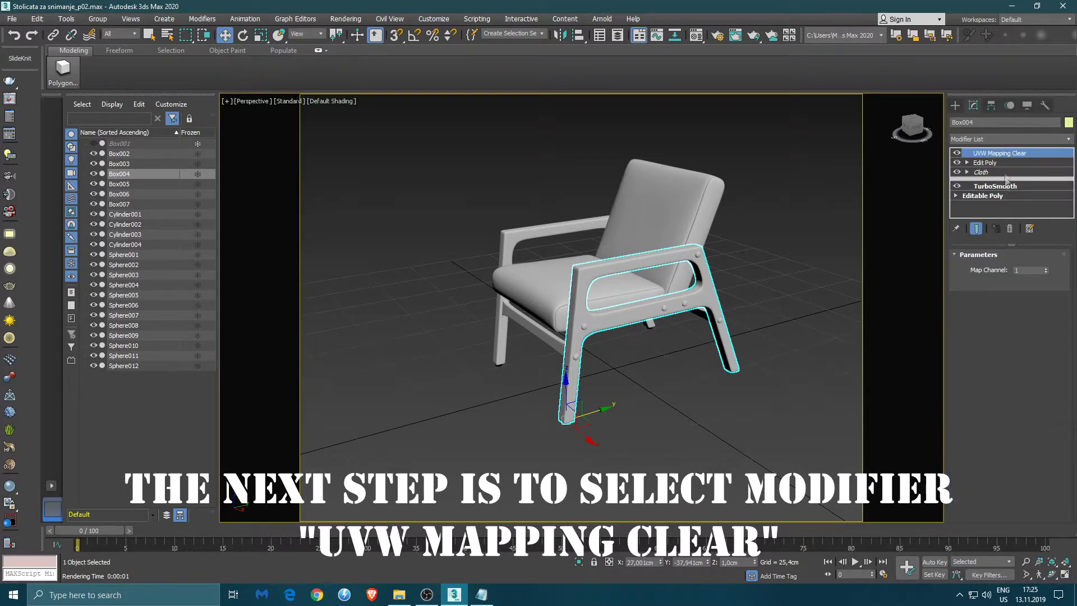
{"action": "left_click", "coordinate": [998, 141]}
{"action": "key", "text": "u"}
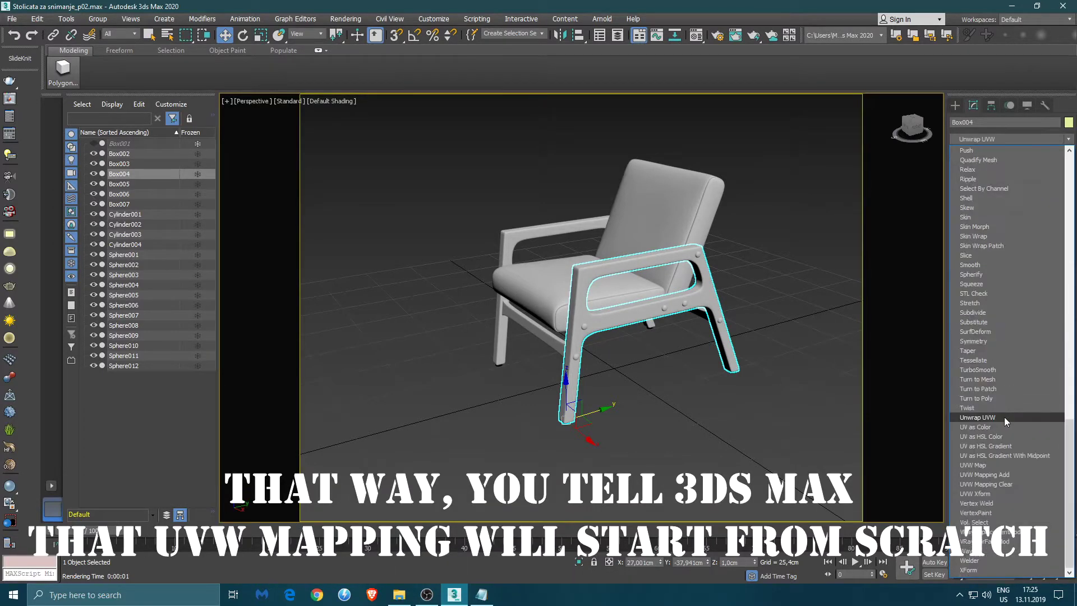
{"action": "left_click", "coordinate": [980, 417]}
- Isolate the side frame and display it with edged faces
{"action": "middle_click_drag", "start_coordinate": [690, 314], "coordinate": [643, 330], "text": "alt"}
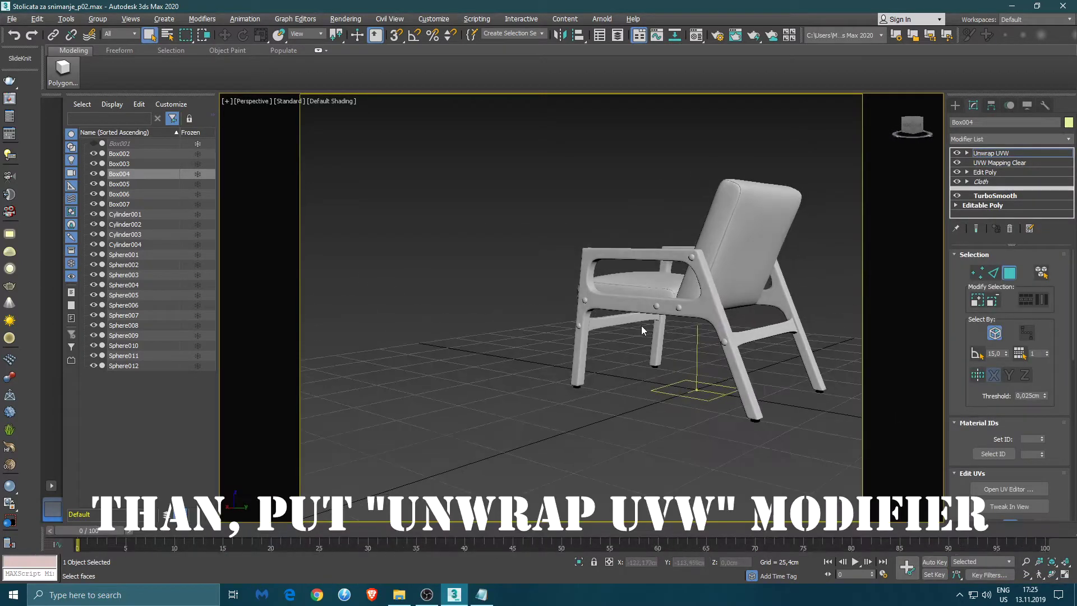
{"action": "right_click", "coordinate": [627, 308]}
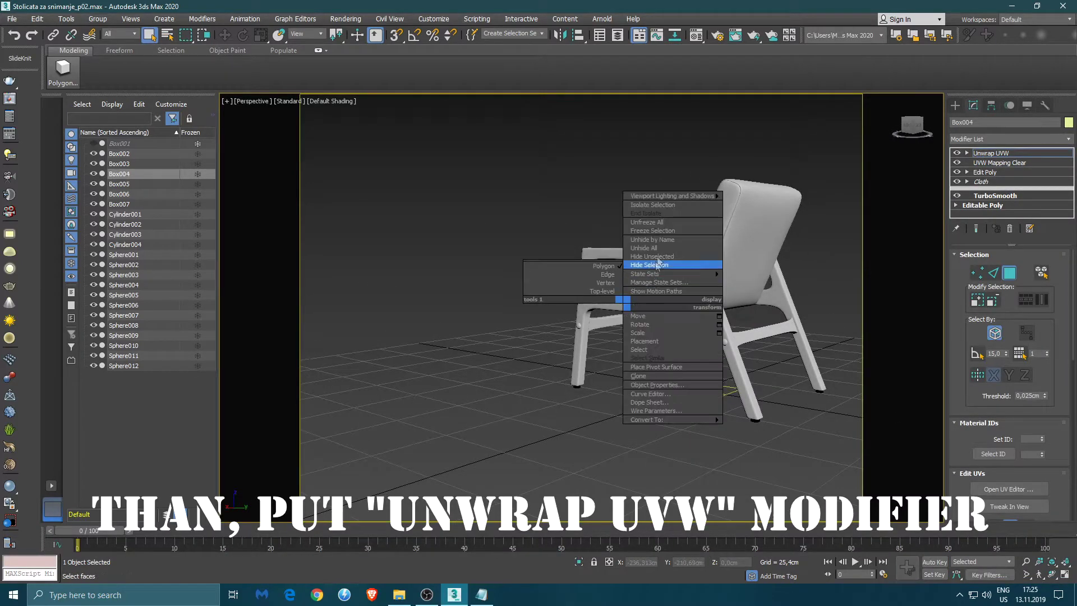
{"action": "left_click", "coordinate": [654, 209]}
{"action": "middle_click_drag", "start_coordinate": [661, 290], "coordinate": [576, 323], "text": "alt"}
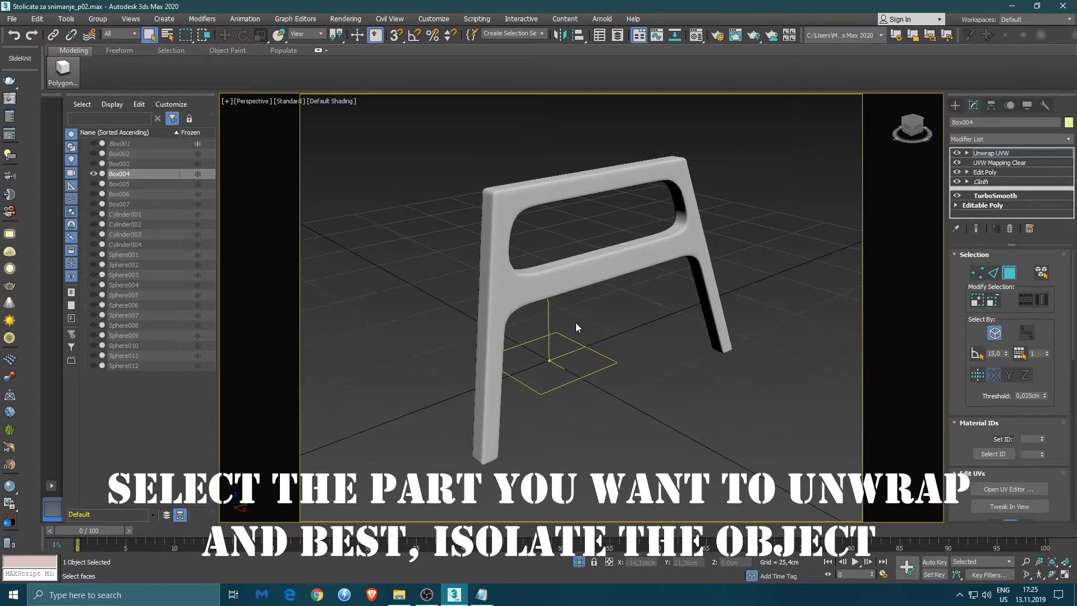
{"action": "key", "text": "F4"}
{"action": "middle_click_drag", "start_coordinate": [574, 322], "coordinate": [684, 255], "text": "alt"}
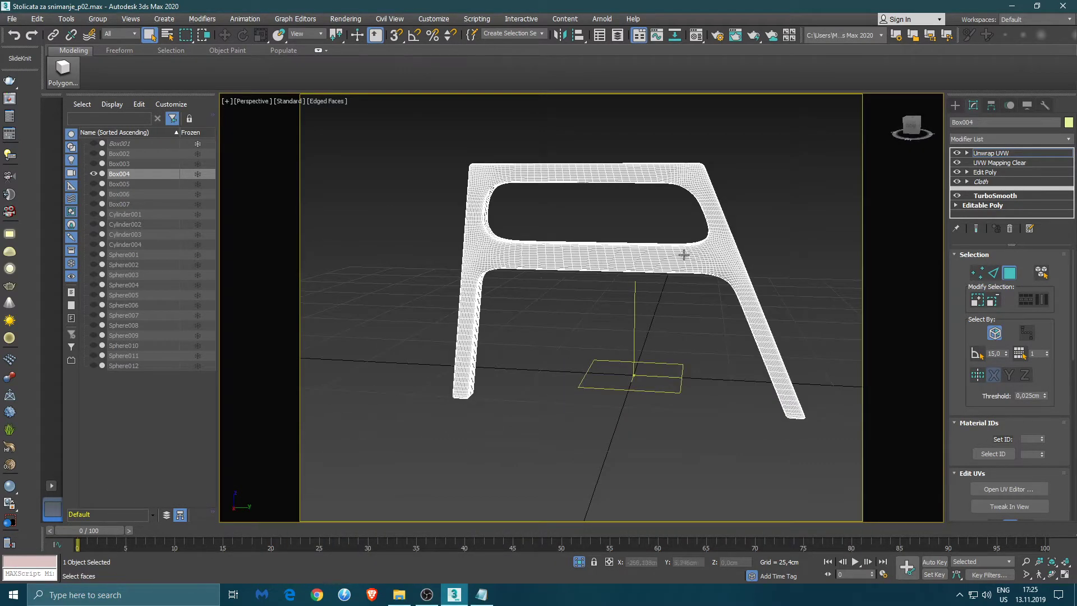
{"action": "scroll", "coordinate": [680, 258], "scroll_direction": "up", "scroll_amount": 8}
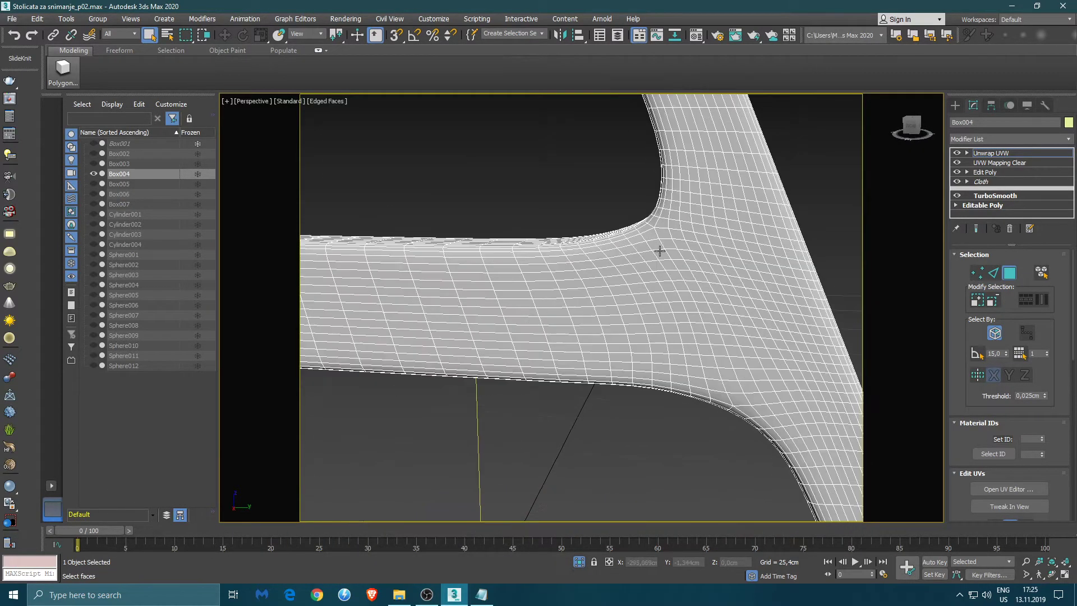
{"action": "scroll", "coordinate": [668, 261], "scroll_direction": "down", "scroll_amount": 2}
{"action": "middle_click_drag", "start_coordinate": [671, 267], "coordinate": [758, 316], "text": "alt"}
{"action": "scroll", "coordinate": [674, 262], "scroll_direction": "down", "scroll_amount": 3}
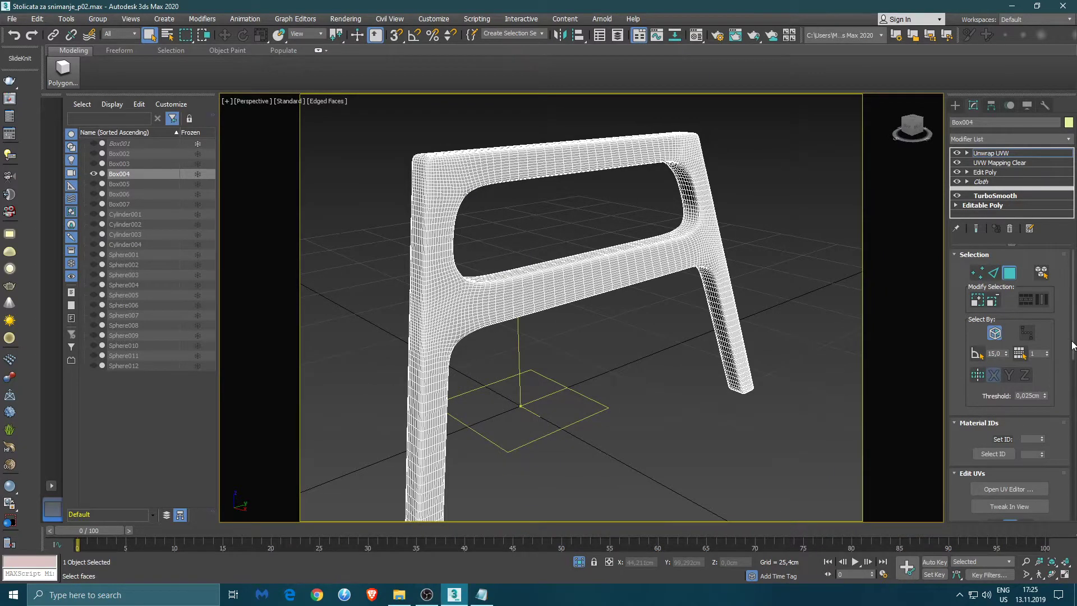
- In edge mode, select the edges across the joint between the lower rail and the front leg, including the inner corner
{"action": "scroll", "coordinate": [1073, 345], "scroll_direction": "down", "scroll_amount": 5}
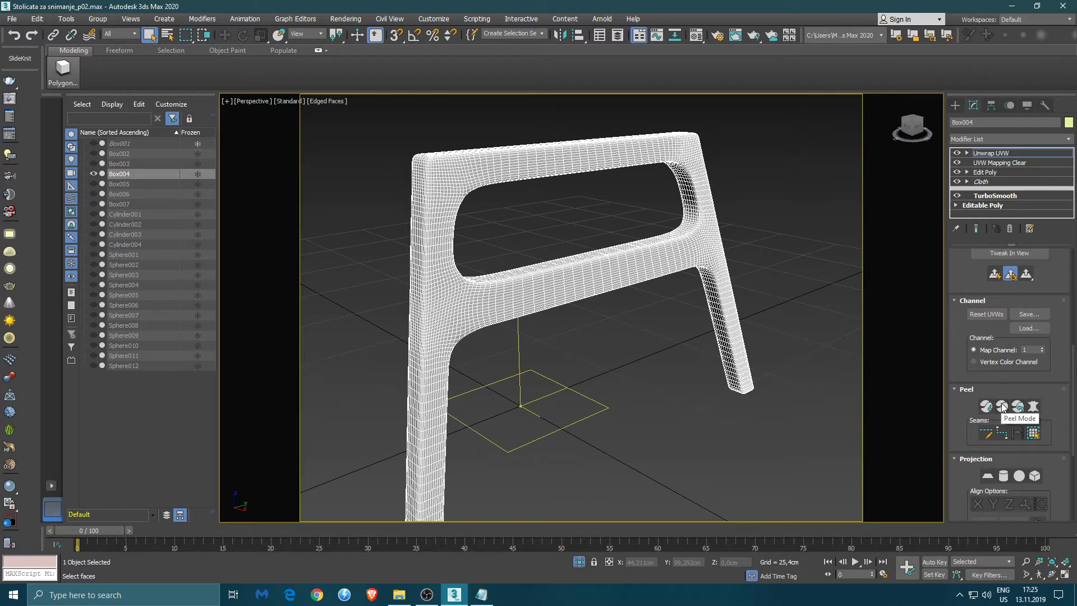
{"action": "left_click", "coordinate": [986, 433]}
{"action": "middle_click_drag", "start_coordinate": [515, 291], "coordinate": [526, 244], "text": "alt"}
{"action": "key", "text": "2"}
{"action": "scroll", "coordinate": [494, 211], "scroll_direction": "up", "scroll_amount": 5}
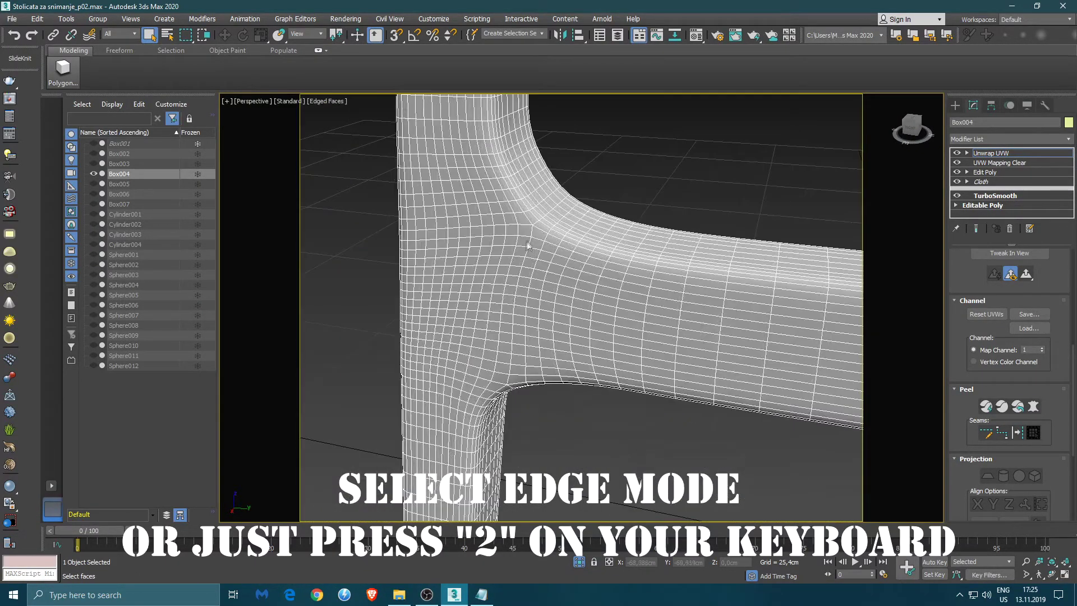
{"action": "key", "text": "2"}
{"action": "double_click", "coordinate": [532, 231]}
{"action": "double_click", "coordinate": [536, 221], "text": "ctrl"}
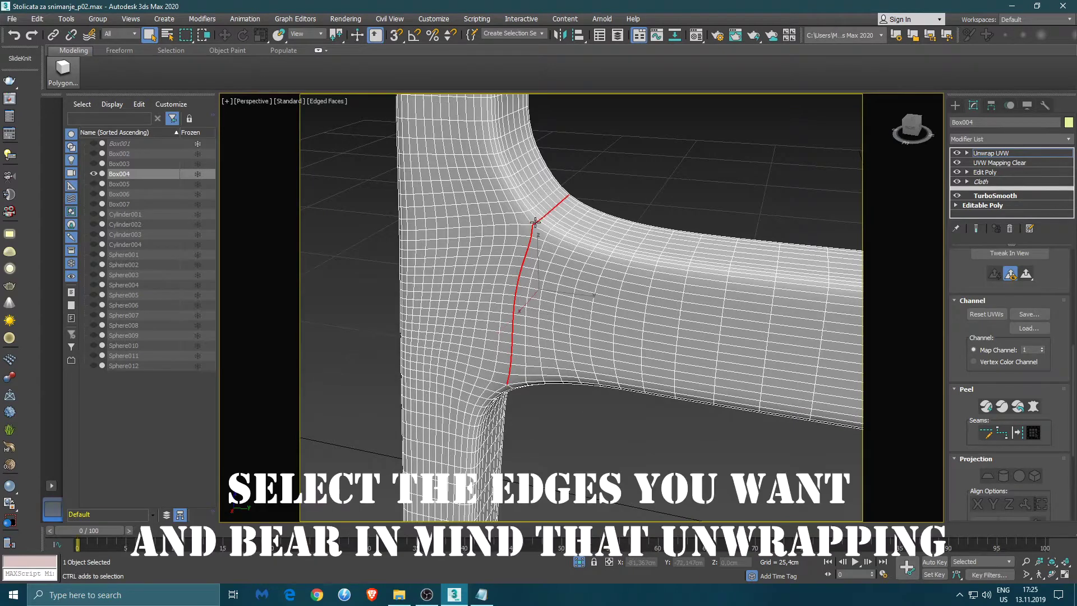
- Extend the edge selection around the underside and remaining faces of the lower rail's front leg joint
{"action": "middle_click_drag", "start_coordinate": [520, 355], "coordinate": [495, 340], "text": "alt"}
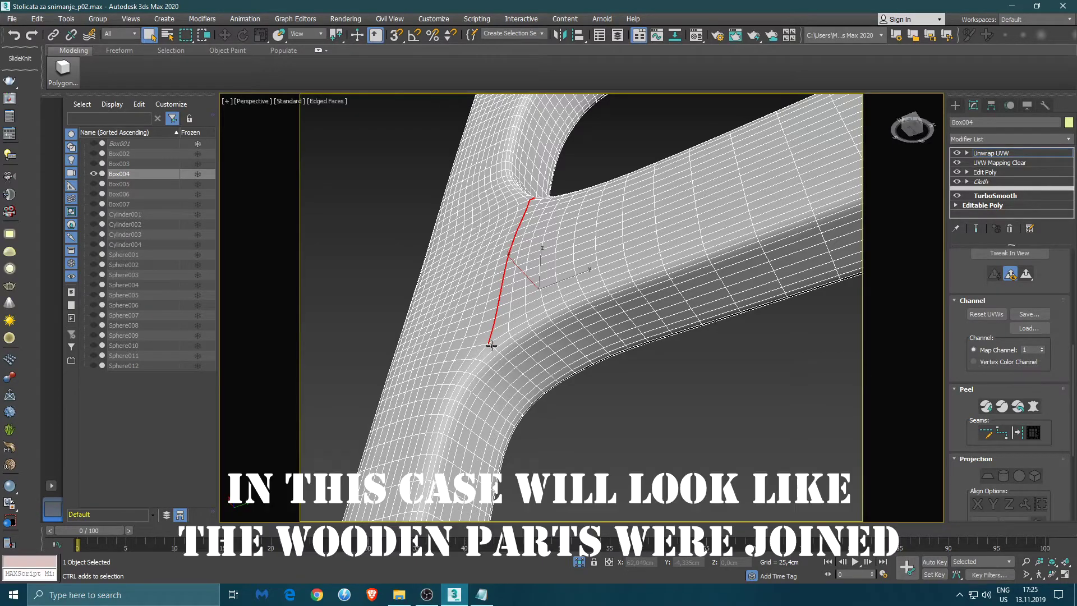
{"action": "middle_click_drag", "start_coordinate": [515, 254], "coordinate": [537, 261], "text": "alt"}
{"action": "scroll", "coordinate": [503, 341], "scroll_direction": "up", "scroll_amount": 3}
{"action": "middle_click_drag", "start_coordinate": [507, 349], "coordinate": [636, 366]}
{"action": "double_click", "coordinate": [694, 364]}
- Add the complete edge loop around the joint between the lower rail and the slanted rear leg to the selection
{"action": "scroll", "coordinate": [673, 356], "scroll_direction": "down", "scroll_amount": 8}
{"action": "mouse_move", "coordinate": [673, 356]}
{"action": "middle_mouse_down", "text": "alt"}
{"action": "mouse_move", "coordinate": [552, 347]}
{"action": "mouse_move", "coordinate": [685, 344]}
{"action": "middle_mouse_up", "text": "alt"}
{"action": "scroll", "coordinate": [497, 344], "scroll_direction": "up", "scroll_amount": 6}
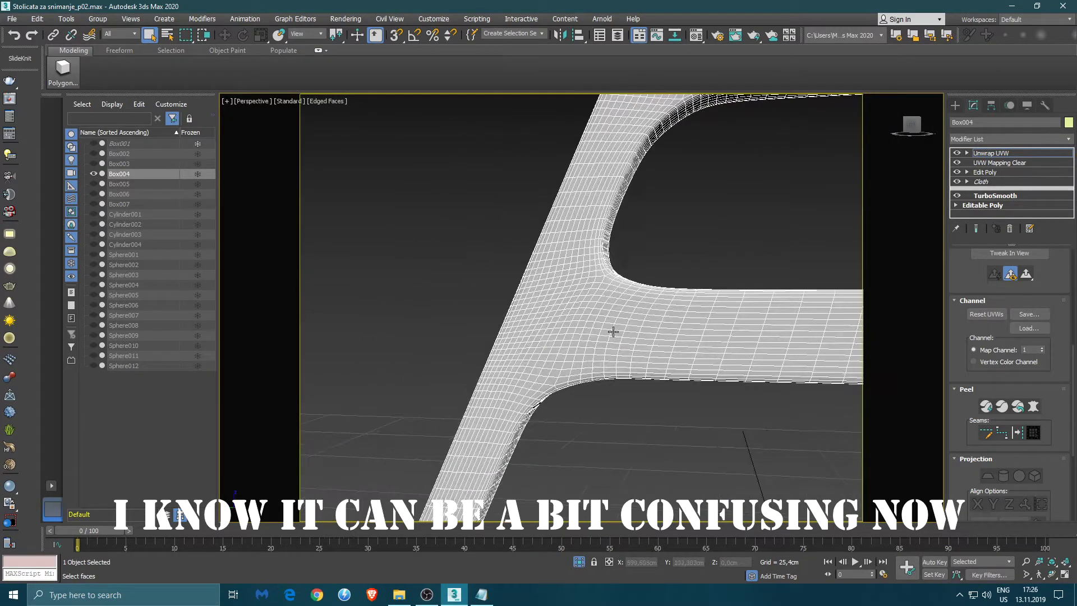
{"action": "scroll", "coordinate": [613, 331], "scroll_direction": "up", "scroll_amount": 3}
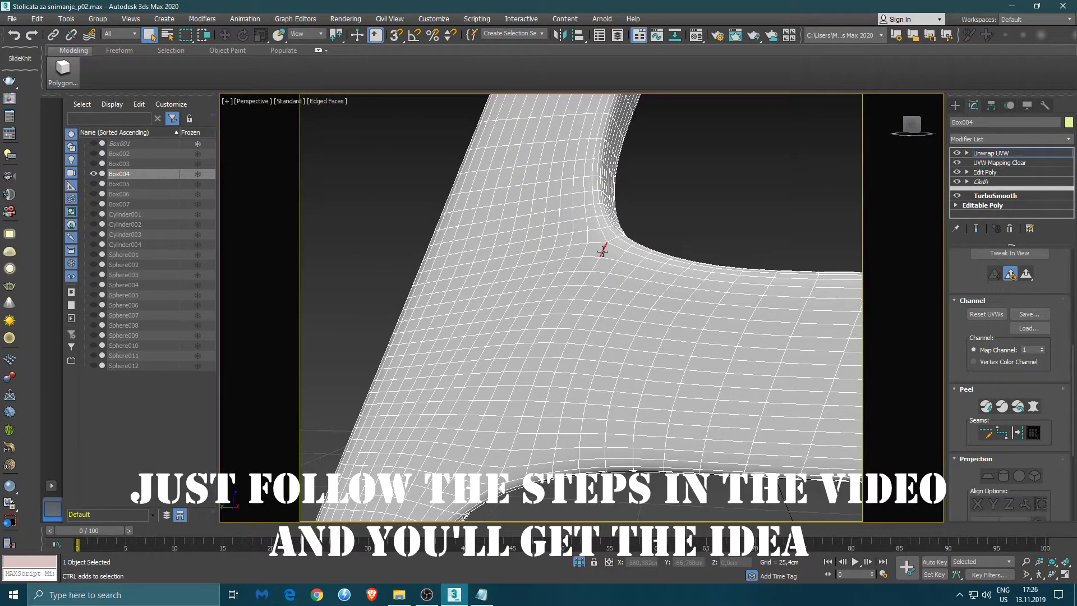
{"action": "middle_click_drag", "start_coordinate": [614, 239], "coordinate": [582, 324], "text": "alt"}
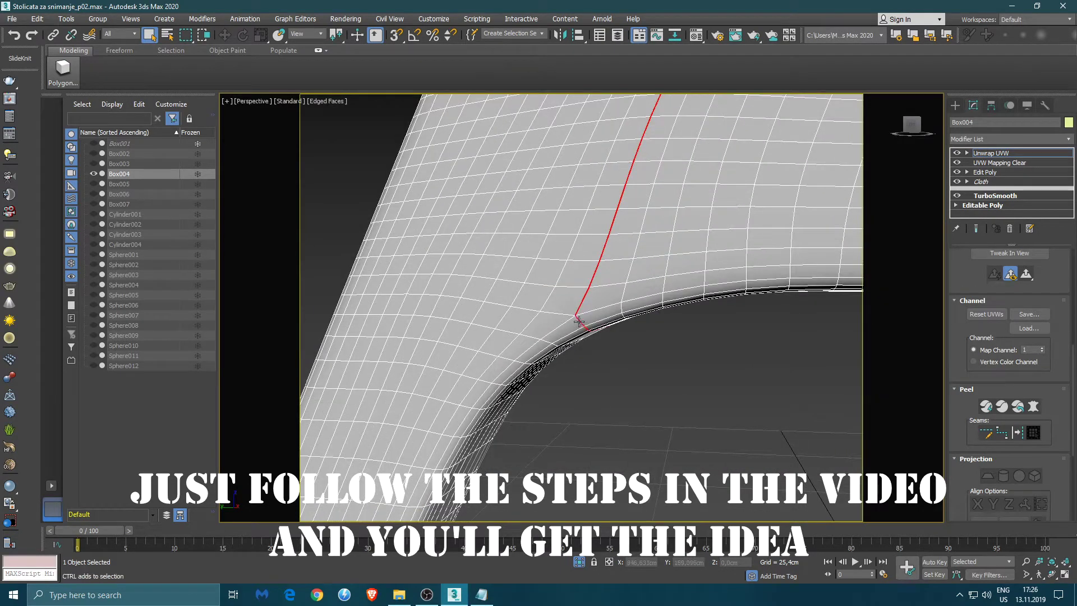
{"action": "scroll", "coordinate": [579, 322], "scroll_direction": "down", "scroll_amount": 10}
{"action": "middle_click_drag", "start_coordinate": [756, 273], "coordinate": [614, 276]}
{"action": "scroll", "coordinate": [638, 253], "scroll_direction": "up", "scroll_amount": 8}
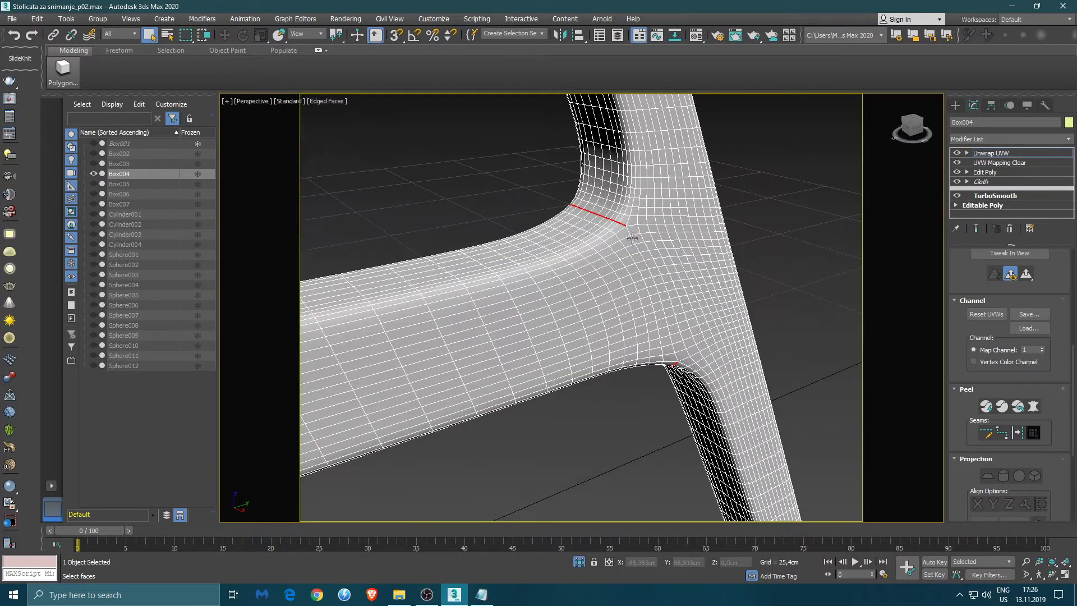
{"action": "scroll", "coordinate": [630, 236], "scroll_direction": "up", "scroll_amount": 3}
{"action": "scroll", "coordinate": [623, 281], "scroll_direction": "down", "scroll_amount": 8}
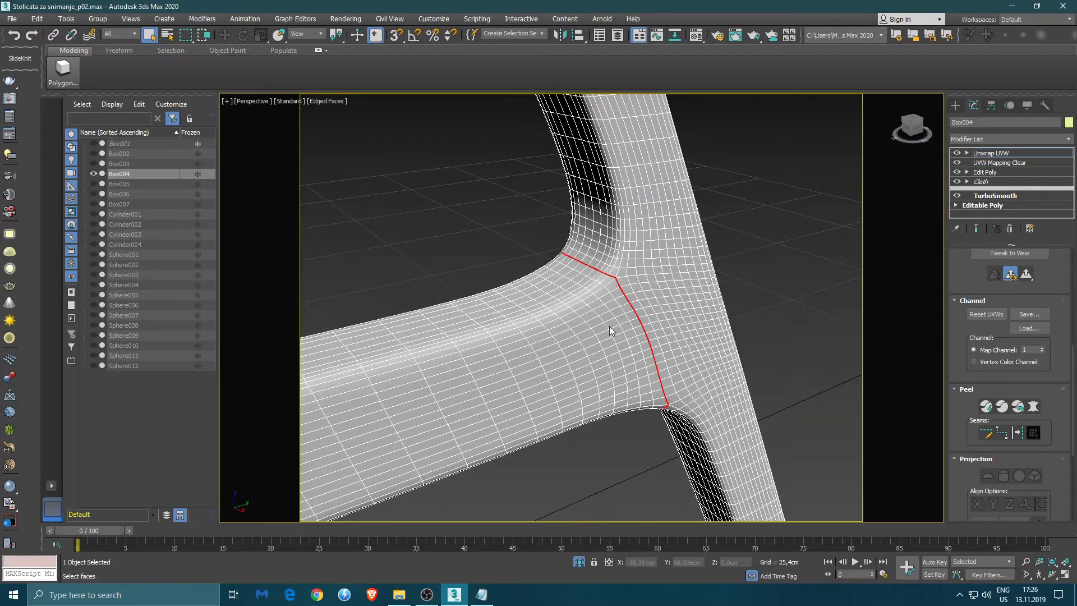
- Convert the selected edge loops at both ends of the lower rail to seams
{"action": "middle_click_drag", "start_coordinate": [631, 320], "coordinate": [775, 314]}
{"action": "scroll", "coordinate": [775, 314], "scroll_direction": "down", "scroll_amount": 3}
{"action": "middle_click_drag", "start_coordinate": [630, 348], "coordinate": [620, 303]}
{"action": "scroll", "coordinate": [776, 310], "scroll_direction": "down", "scroll_amount": 3}
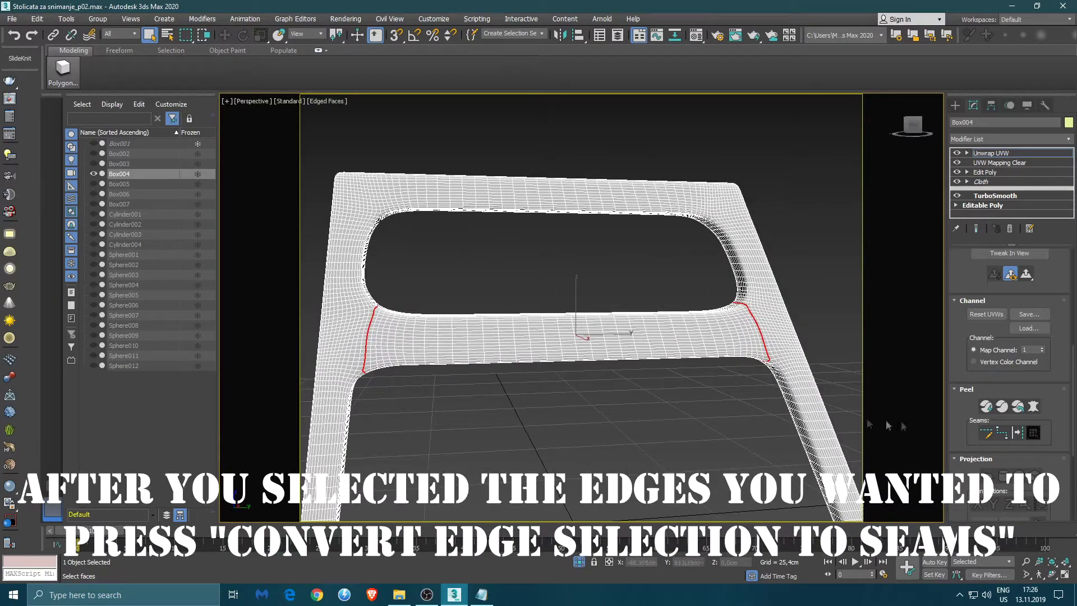
{"action": "left_click", "coordinate": [1019, 433]}
- Select the lengthwise edge loop running around the inside of the frame's upper opening and convert it to a seam
{"action": "middle_click_drag", "start_coordinate": [556, 335], "coordinate": [465, 351], "text": "alt"}
{"action": "scroll", "coordinate": [542, 270], "scroll_direction": "up", "scroll_amount": 6}
{"action": "middle_click_drag", "start_coordinate": [446, 255], "coordinate": [506, 253], "text": "alt"}
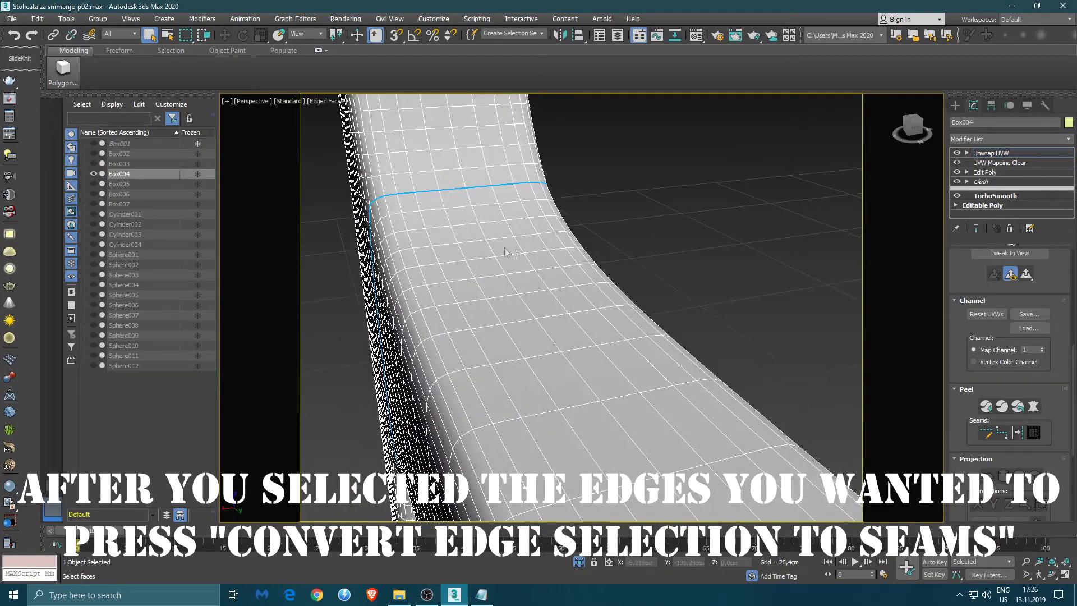
{"action": "double_click", "coordinate": [469, 198]}
{"action": "left_click", "coordinate": [1018, 433]}
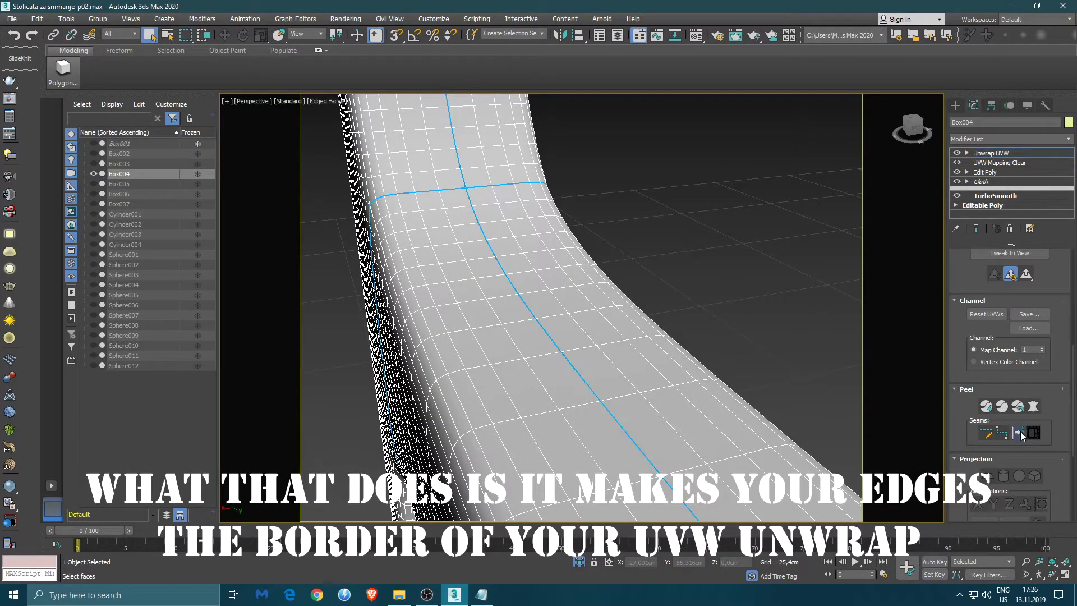
- Select the edges across the top rail near its front and rear corners
{"action": "scroll", "coordinate": [578, 312], "scroll_direction": "down", "scroll_amount": 5}
{"action": "middle_click_drag", "start_coordinate": [578, 313], "coordinate": [541, 234], "text": "alt"}
{"action": "scroll", "coordinate": [533, 231], "scroll_direction": "up", "scroll_amount": 2}
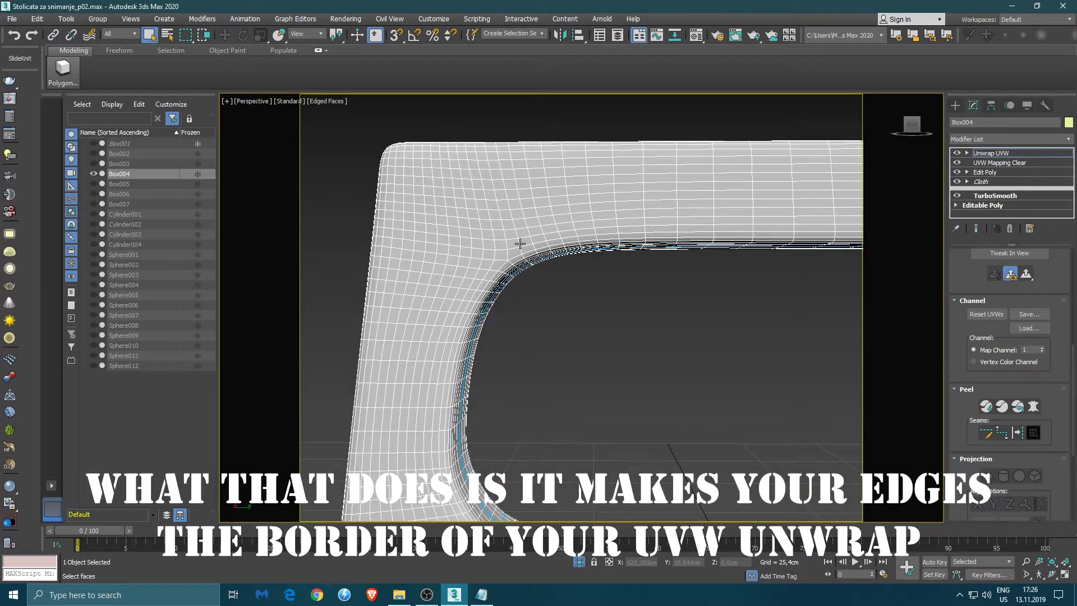
{"action": "double_click", "coordinate": [519, 243]}
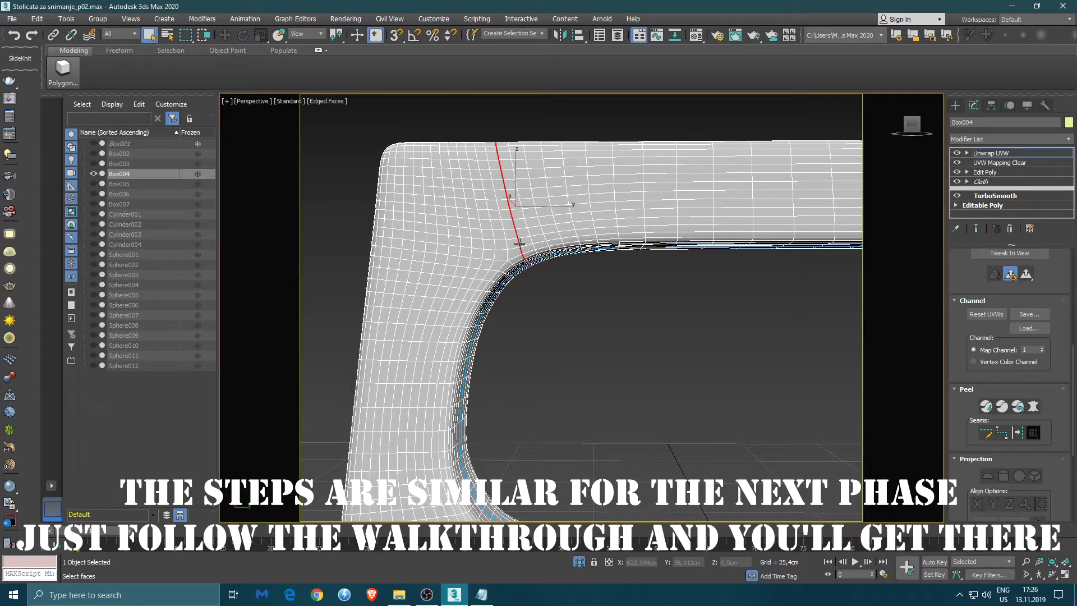
{"action": "middle_click_drag", "start_coordinate": [710, 226], "coordinate": [474, 217]}
{"action": "middle_click_drag", "start_coordinate": [814, 244], "coordinate": [510, 230]}
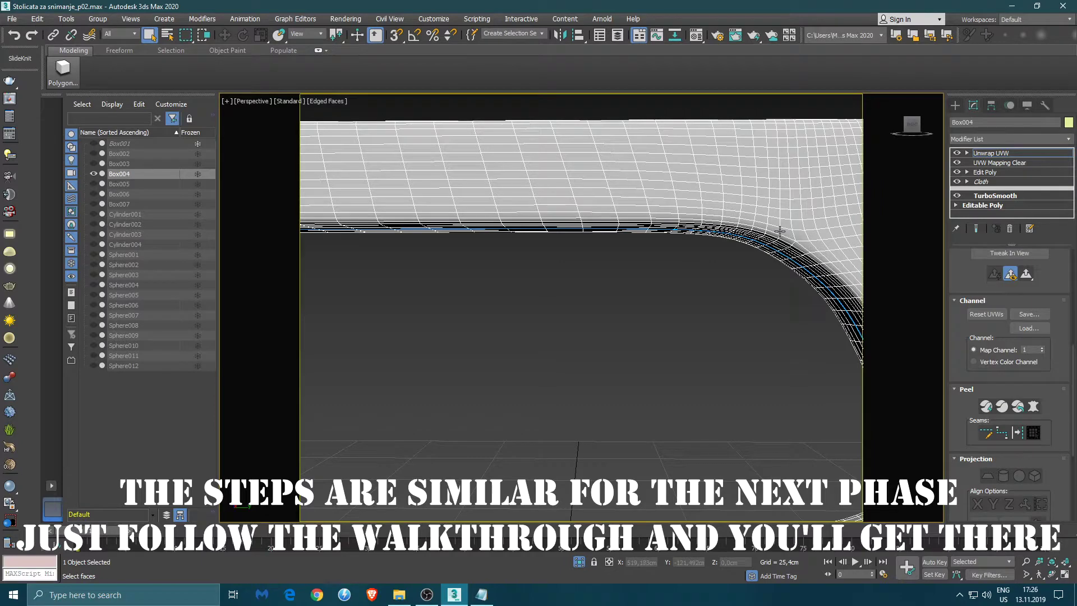
{"action": "scroll", "coordinate": [617, 229], "scroll_direction": "down", "scroll_amount": 5}
{"action": "scroll", "coordinate": [741, 239], "scroll_direction": "up", "scroll_amount": 10}
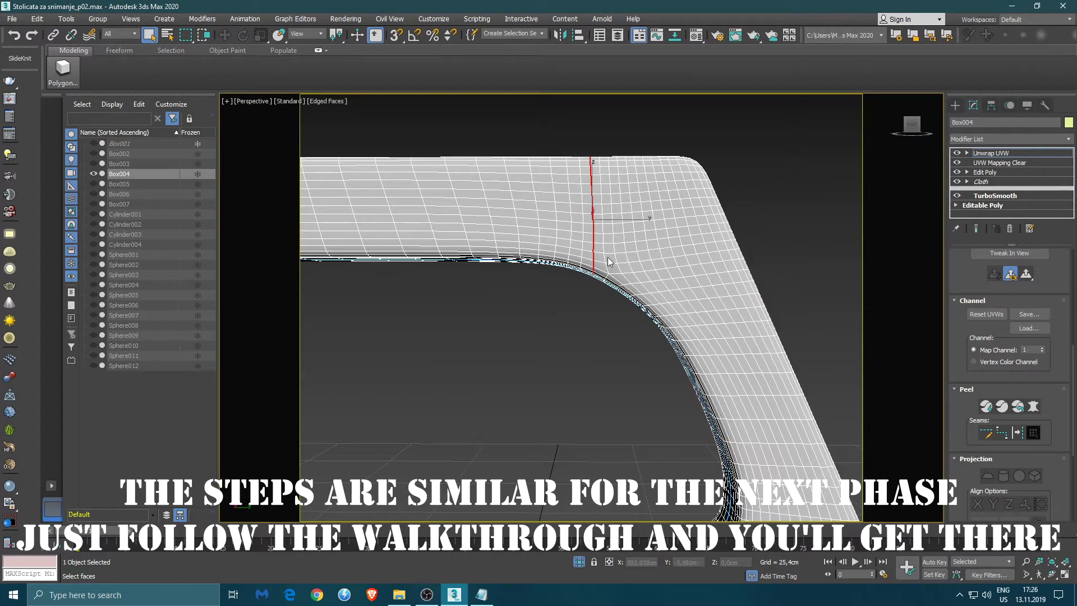
- Add the edges at the top rail's front corner to the selection again and convert both corner selections to seams
{"action": "middle_click_drag", "start_coordinate": [481, 245], "coordinate": [660, 242]}
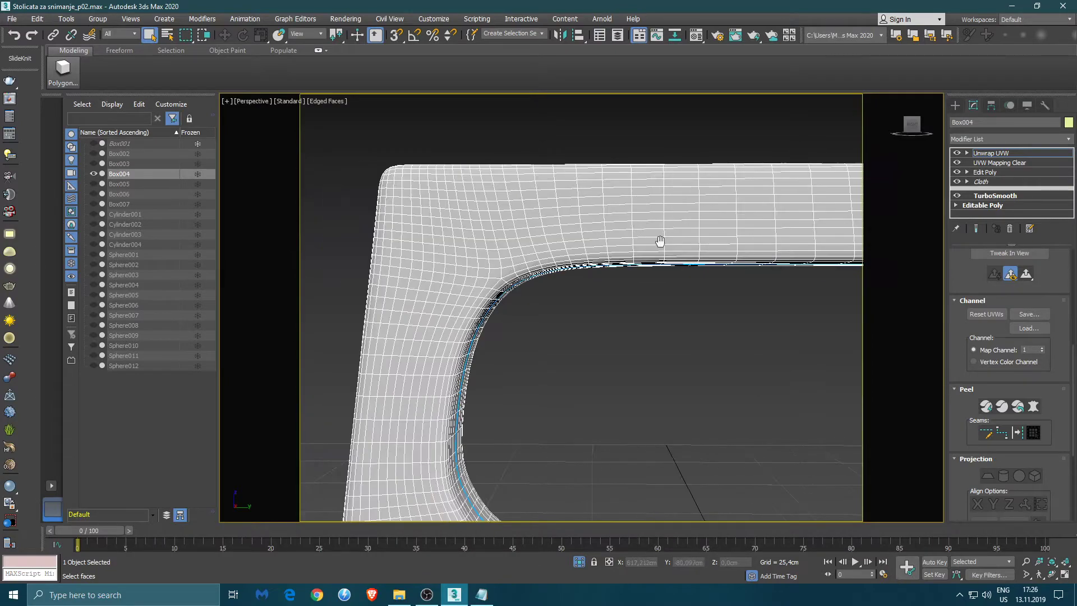
{"action": "scroll", "coordinate": [572, 252], "scroll_direction": "up", "scroll_amount": 8}
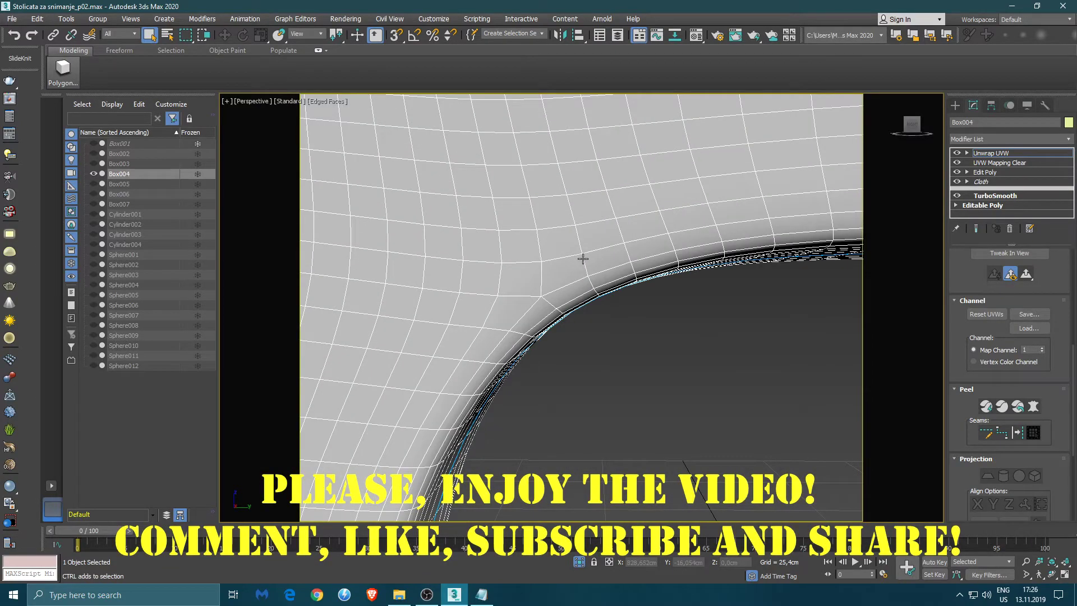
{"action": "scroll", "coordinate": [598, 264], "scroll_direction": "down", "scroll_amount": 7}
{"action": "scroll", "coordinate": [599, 231], "scroll_direction": "down", "scroll_amount": 3}
{"action": "middle_click_drag", "start_coordinate": [718, 233], "coordinate": [592, 232]}
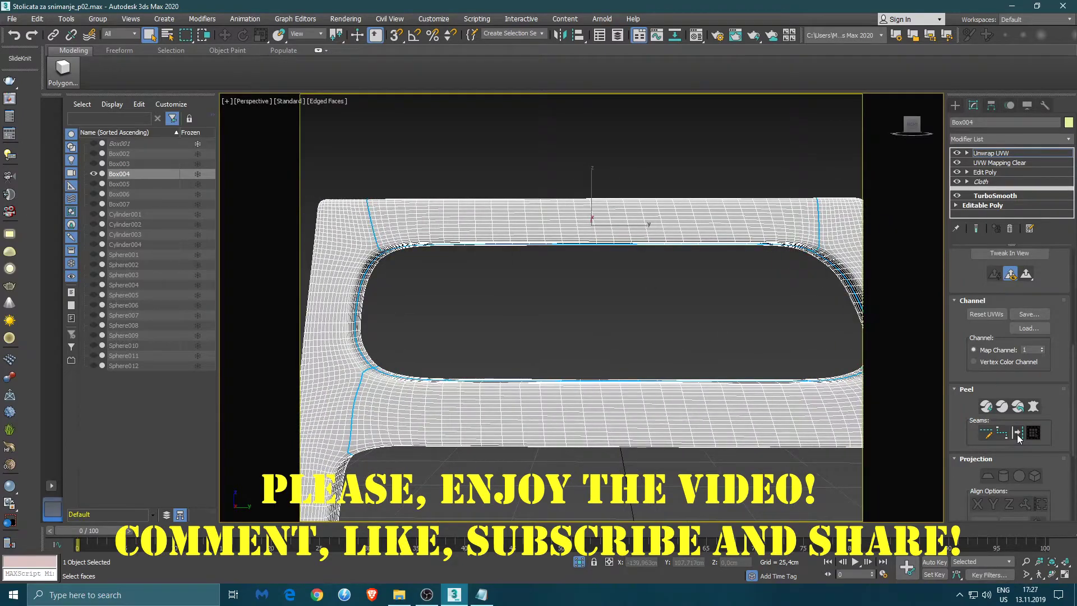
- Draw a point-to-point seam down the middle of one leg's inner face, from the lower rail joint to the foot
{"action": "middle_click_drag", "start_coordinate": [717, 319], "coordinate": [472, 239], "text": "alt"}
{"action": "scroll", "coordinate": [605, 315], "scroll_direction": "up", "scroll_amount": 5}
{"action": "scroll", "coordinate": [605, 322], "scroll_direction": "up", "scroll_amount": 4}
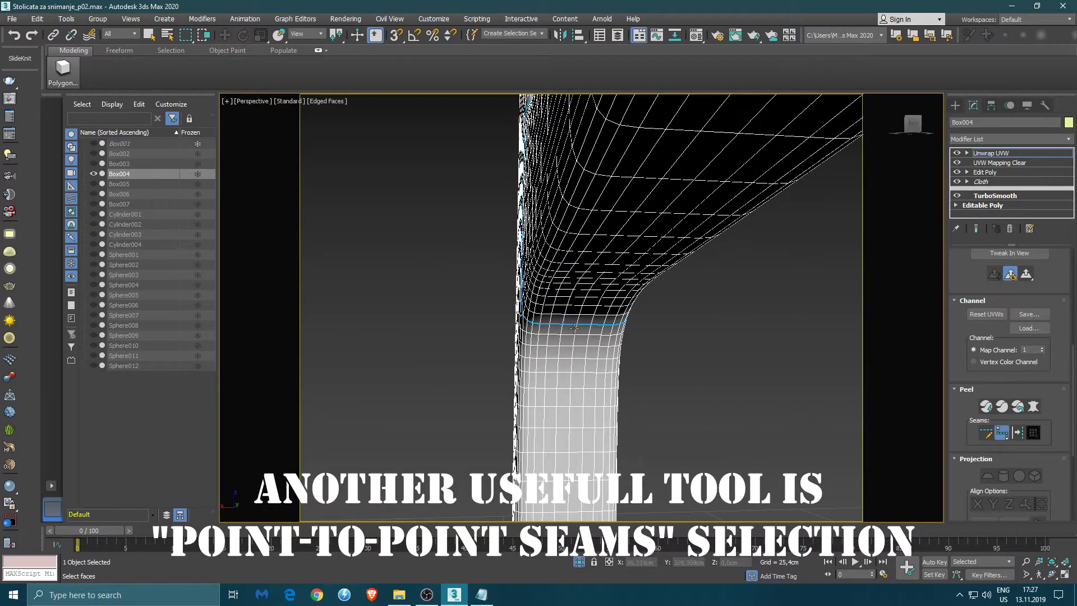
{"action": "middle_click_drag", "start_coordinate": [569, 421], "coordinate": [568, 273]}
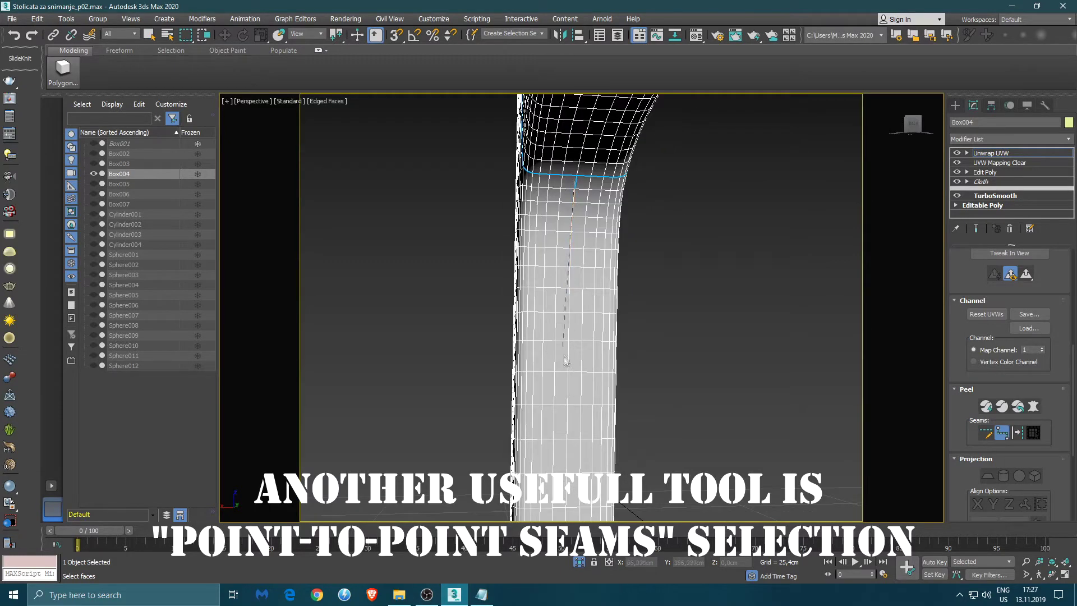
{"action": "middle_click_drag", "start_coordinate": [569, 433], "coordinate": [578, 218]}
{"action": "middle_click_drag", "start_coordinate": [574, 418], "coordinate": [561, 282]}
{"action": "middle_click_drag", "start_coordinate": [562, 418], "coordinate": [580, 280]}
{"action": "middle_click_drag", "start_coordinate": [577, 466], "coordinate": [582, 241], "text": "alt"}
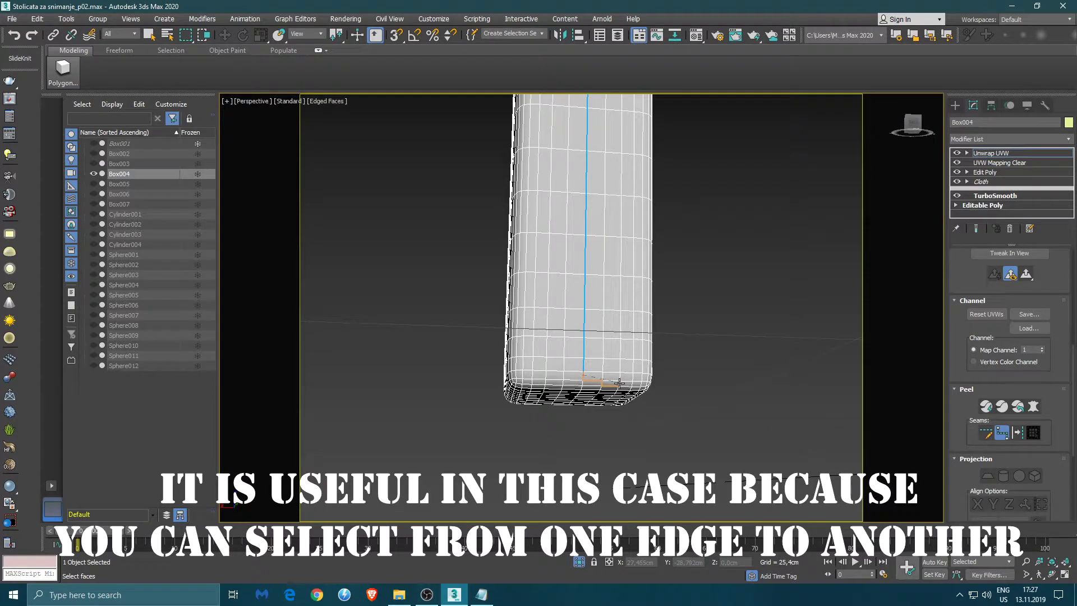
{"action": "middle_click_drag", "start_coordinate": [579, 371], "coordinate": [596, 378], "text": "alt"}
- Draw a matching point-to-point seam down the other leg's inner face, from the lower rail joint to its foot
{"action": "scroll", "coordinate": [596, 375], "scroll_direction": "down", "scroll_amount": 5}
{"action": "scroll", "coordinate": [569, 325], "scroll_direction": "down", "scroll_amount": 5}
{"action": "middle_click_drag", "start_coordinate": [569, 325], "coordinate": [536, 241], "text": "alt"}
{"action": "scroll", "coordinate": [551, 255], "scroll_direction": "up", "scroll_amount": 5}
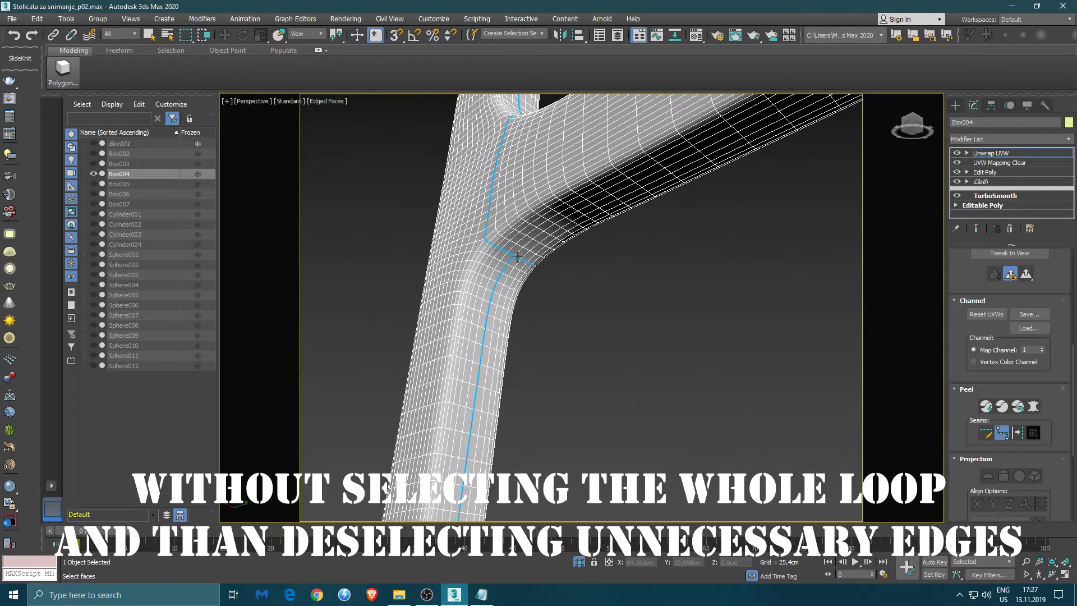
{"action": "middle_click_drag", "start_coordinate": [611, 196], "coordinate": [340, 352]}
{"action": "middle_click_drag", "start_coordinate": [636, 215], "coordinate": [610, 294], "text": "alt"}
{"action": "middle_click_drag", "start_coordinate": [604, 492], "coordinate": [619, 347]}
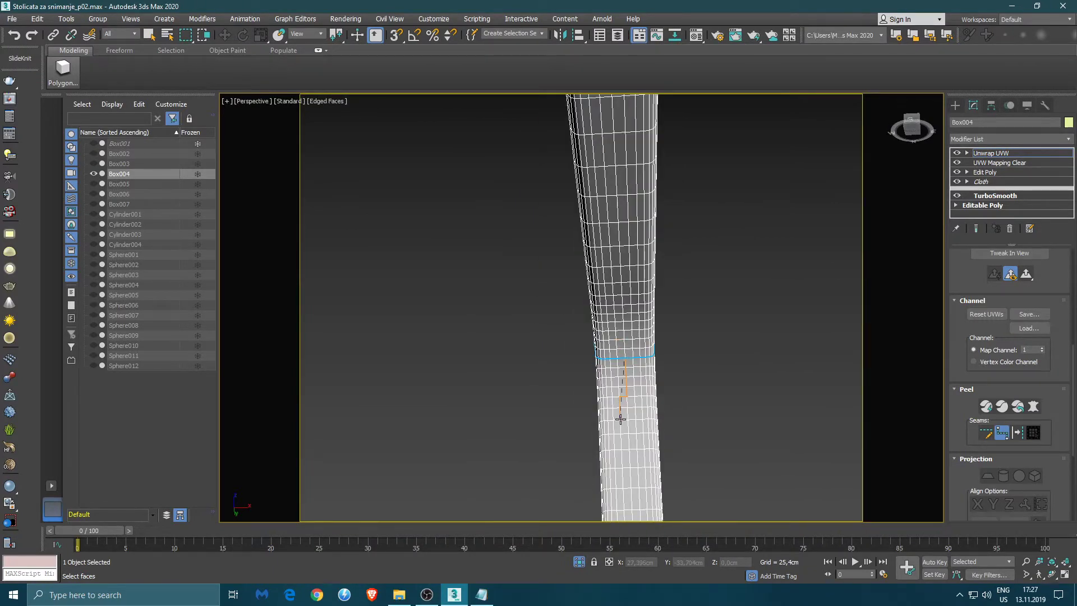
{"action": "middle_click_drag", "start_coordinate": [653, 424], "coordinate": [647, 262]}
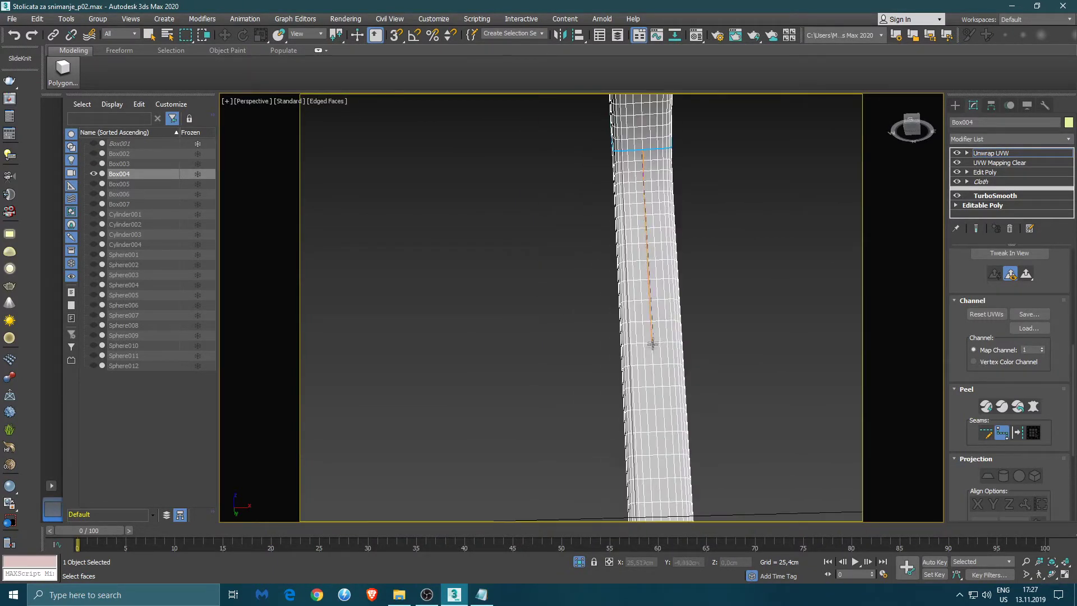
{"action": "middle_click_drag", "start_coordinate": [654, 469], "coordinate": [670, 309]}
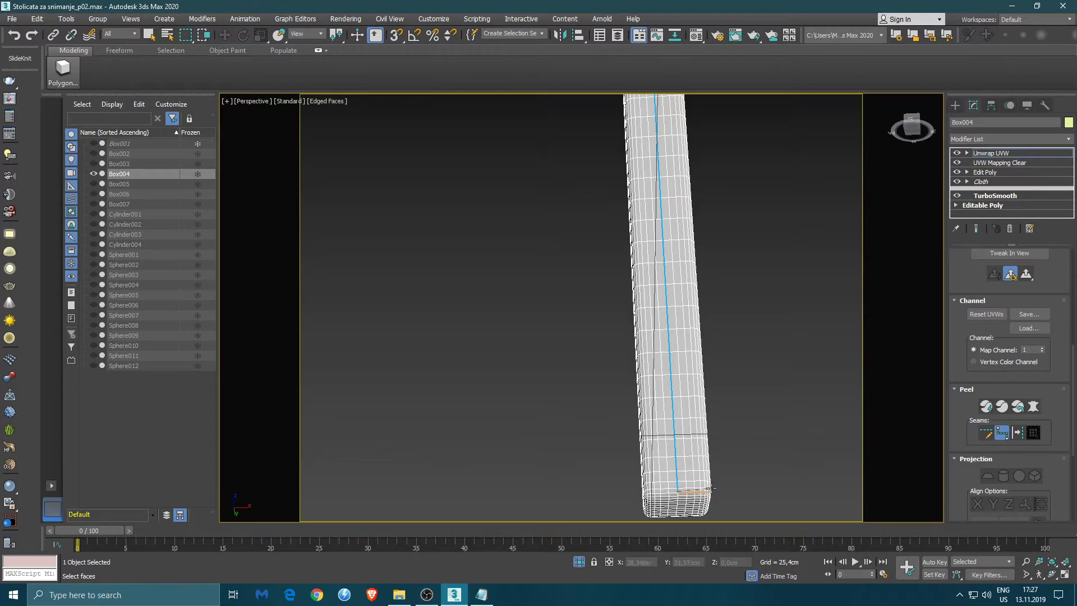
{"action": "middle_click_drag", "start_coordinate": [712, 487], "coordinate": [839, 431], "text": "alt"}
- Select the edge loop around the foot just above its underside as a seam boundary
{"action": "scroll", "coordinate": [716, 452], "scroll_direction": "down", "scroll_amount": 3}
{"action": "left_click", "coordinate": [986, 433]}
{"action": "scroll", "coordinate": [778, 419], "scroll_direction": "up", "scroll_amount": 10}
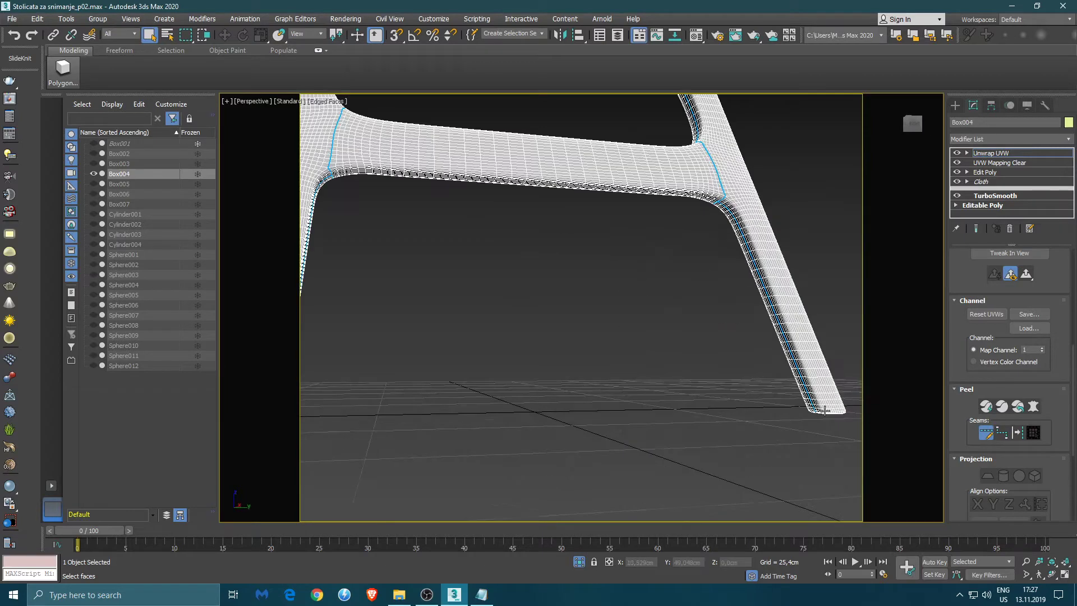
{"action": "middle_click_drag", "start_coordinate": [777, 419], "coordinate": [747, 371]}
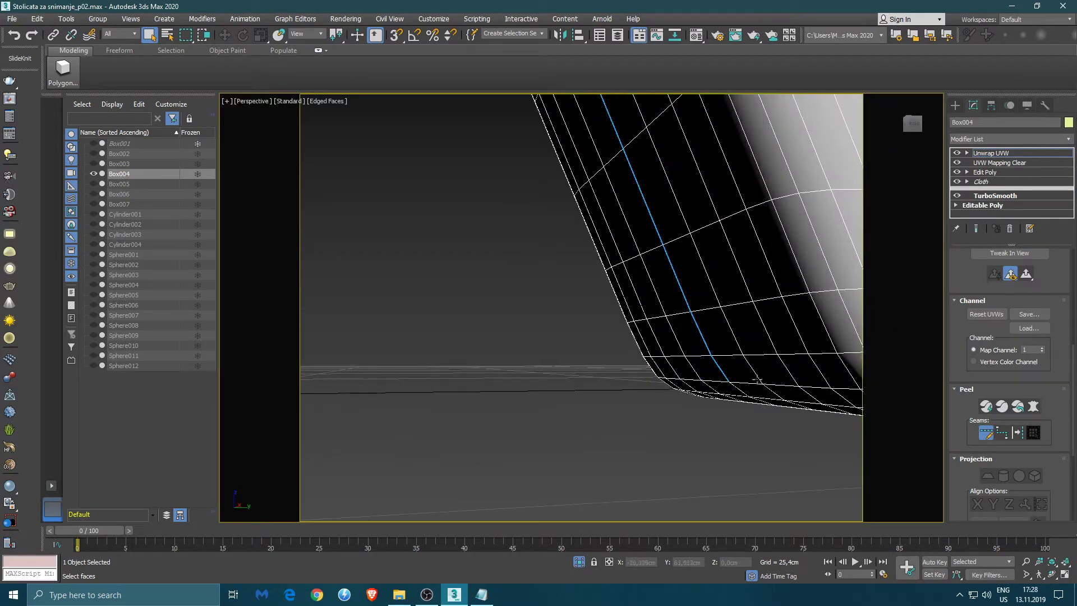
{"action": "left_click", "coordinate": [986, 432]}
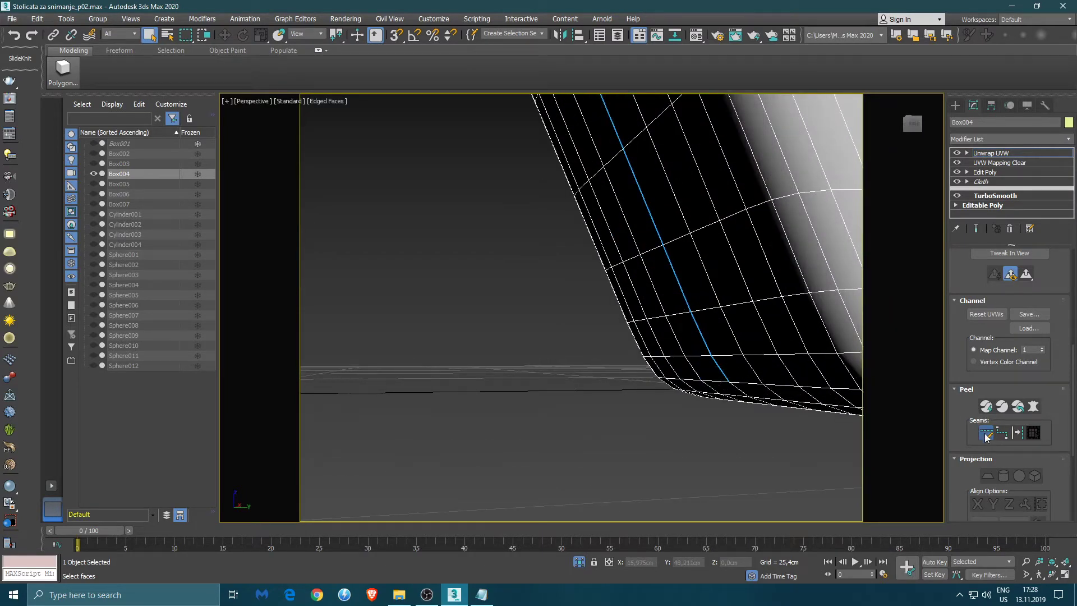
{"action": "double_click", "coordinate": [742, 383]}
- Select the edge loop around the opposite leg's foot and convert it to a seam
{"action": "scroll", "coordinate": [742, 382], "scroll_direction": "down", "scroll_amount": 5}
{"action": "middle_click_drag", "start_coordinate": [359, 382], "coordinate": [611, 387]}
{"action": "scroll", "coordinate": [544, 394], "scroll_direction": "down", "scroll_amount": 4}
{"action": "middle_click_drag", "start_coordinate": [543, 394], "coordinate": [585, 385], "text": "alt"}
{"action": "scroll", "coordinate": [490, 409], "scroll_direction": "up", "scroll_amount": 5}
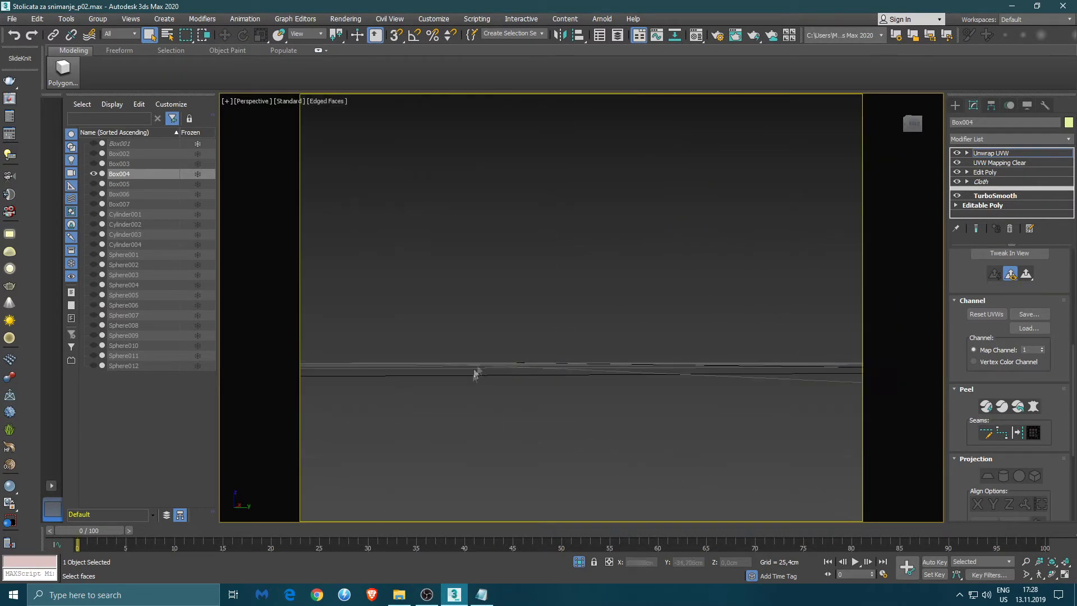
{"action": "scroll", "coordinate": [509, 357], "scroll_direction": "down", "scroll_amount": 4}
{"action": "middle_click_drag", "start_coordinate": [502, 355], "coordinate": [531, 329], "text": "alt"}
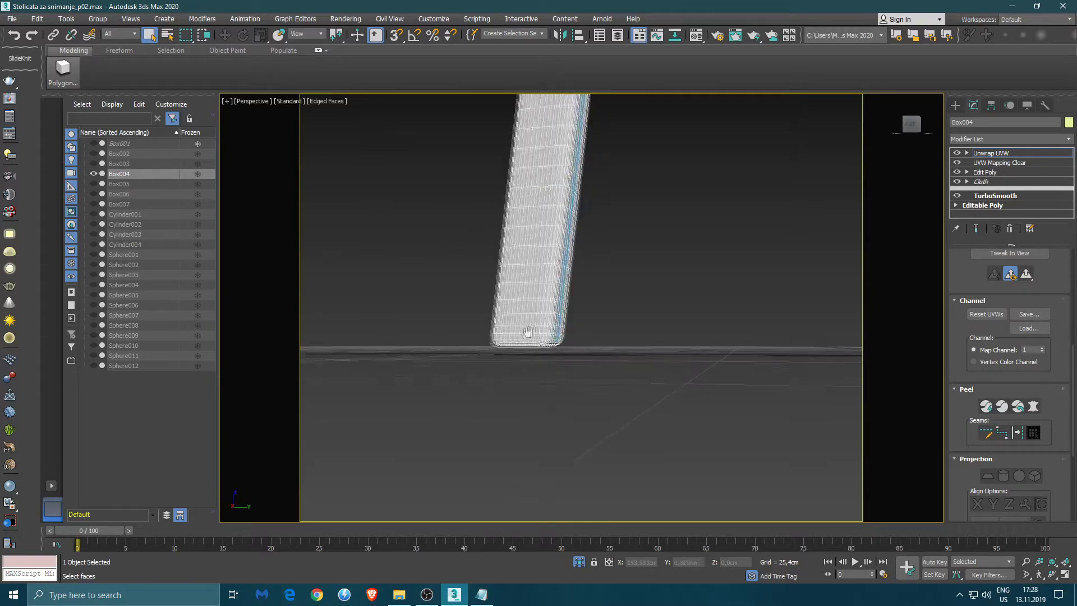
{"action": "scroll", "coordinate": [549, 362], "scroll_direction": "up", "scroll_amount": 4}
{"action": "scroll", "coordinate": [549, 363], "scroll_direction": "up", "scroll_amount": 2}
{"action": "double_click", "coordinate": [497, 321]}
{"action": "left_click", "coordinate": [1019, 437]}
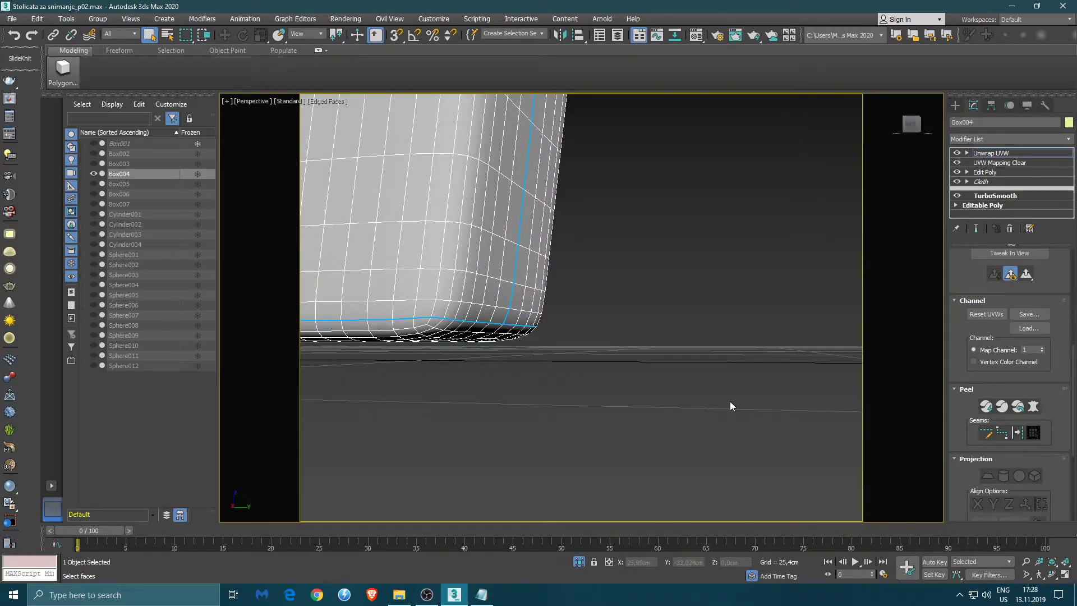
- Quick Peel the side frame along its seams in the UV editor and bring the whole frame into view
{"action": "left_click", "coordinate": [987, 409]}
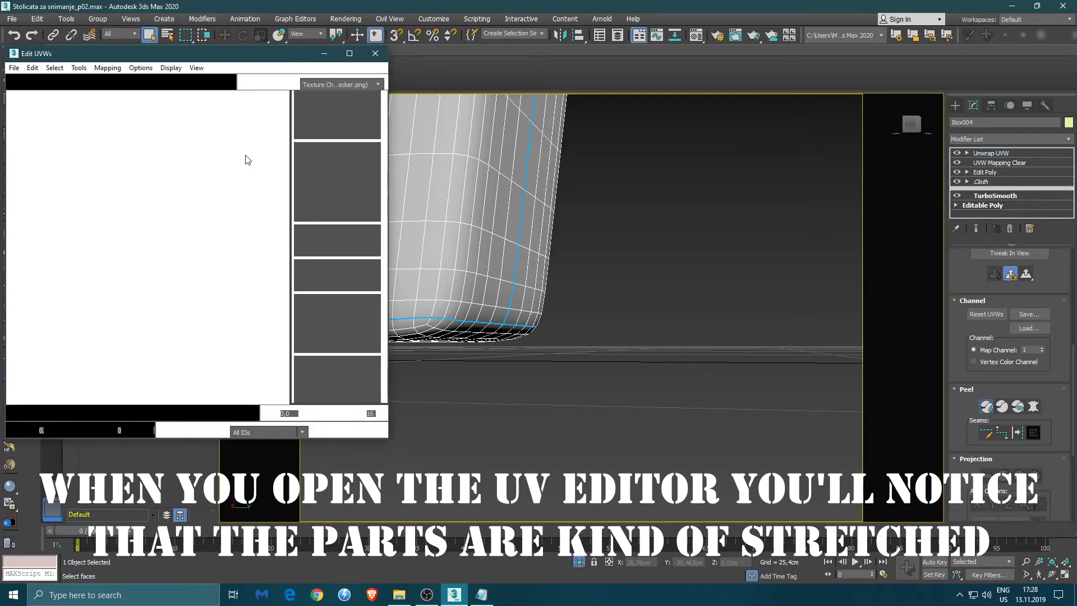
{"action": "middle_click_drag", "start_coordinate": [574, 350], "coordinate": [551, 354]}
{"action": "scroll", "coordinate": [551, 353], "scroll_direction": "down", "scroll_amount": 5}
{"action": "scroll", "coordinate": [571, 324], "scroll_direction": "down", "scroll_amount": 5}
{"action": "middle_click_drag", "start_coordinate": [600, 295], "coordinate": [526, 341]}
{"action": "middle_click_drag", "start_coordinate": [559, 295], "coordinate": [530, 283]}
- Rescale the lower rail's UV shell with Pack Custom, rotate it horizontal and place it above the UV tile
{"action": "left_click", "coordinate": [219, 344]}
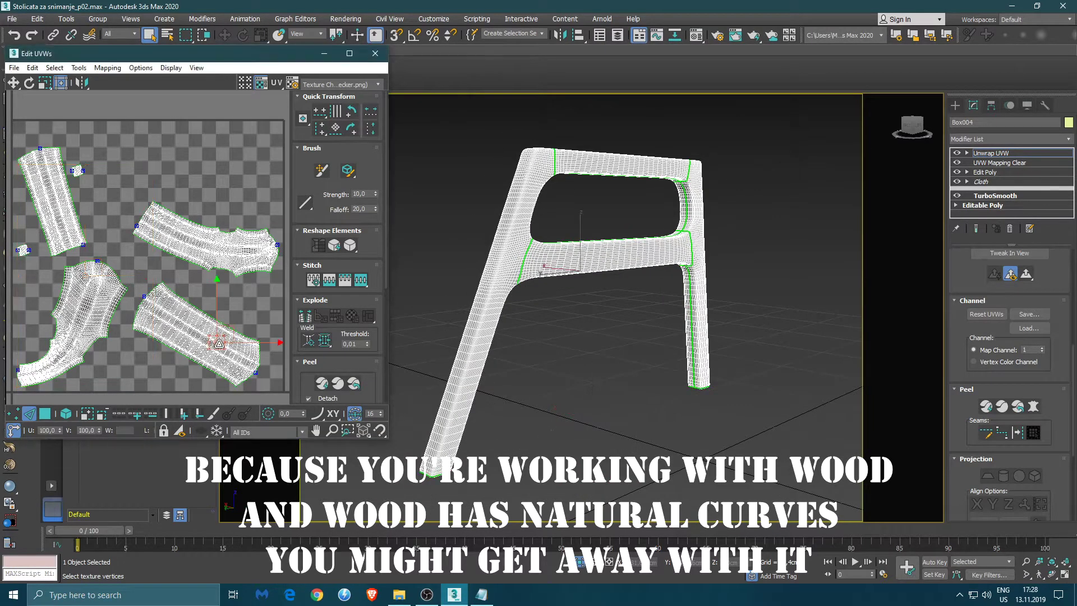
{"action": "left_click", "coordinate": [220, 362]}
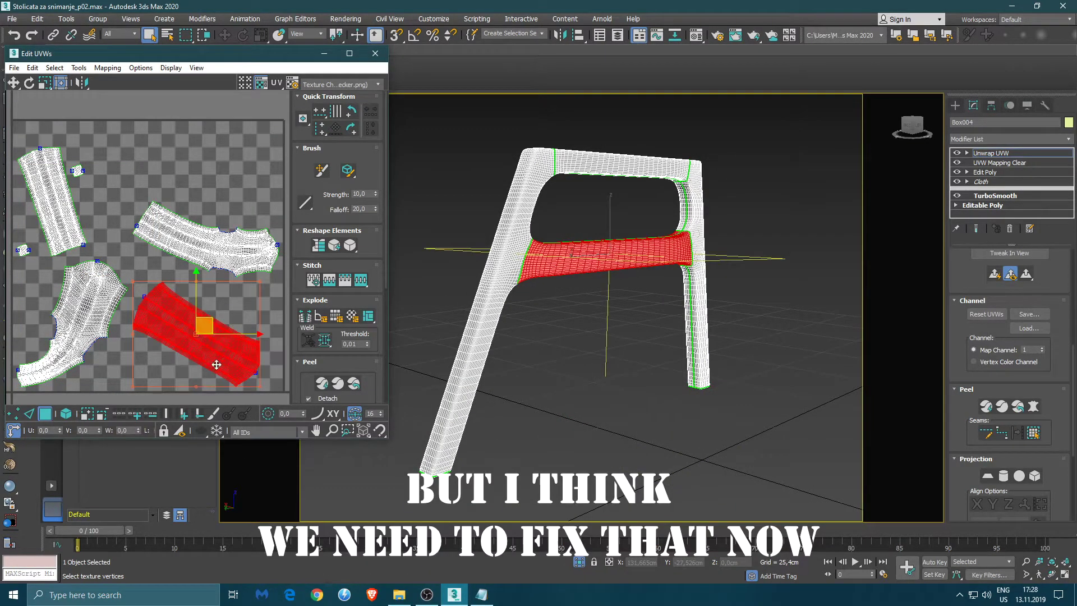
{"action": "scroll", "coordinate": [341, 365], "scroll_direction": "down", "scroll_amount": 5}
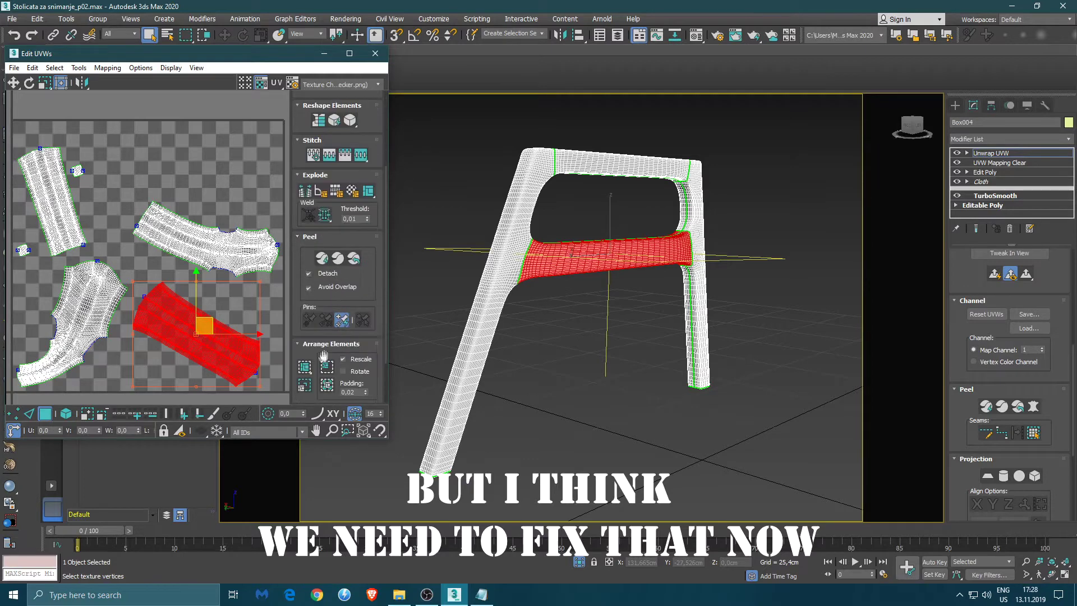
{"action": "left_click", "coordinate": [306, 368]}
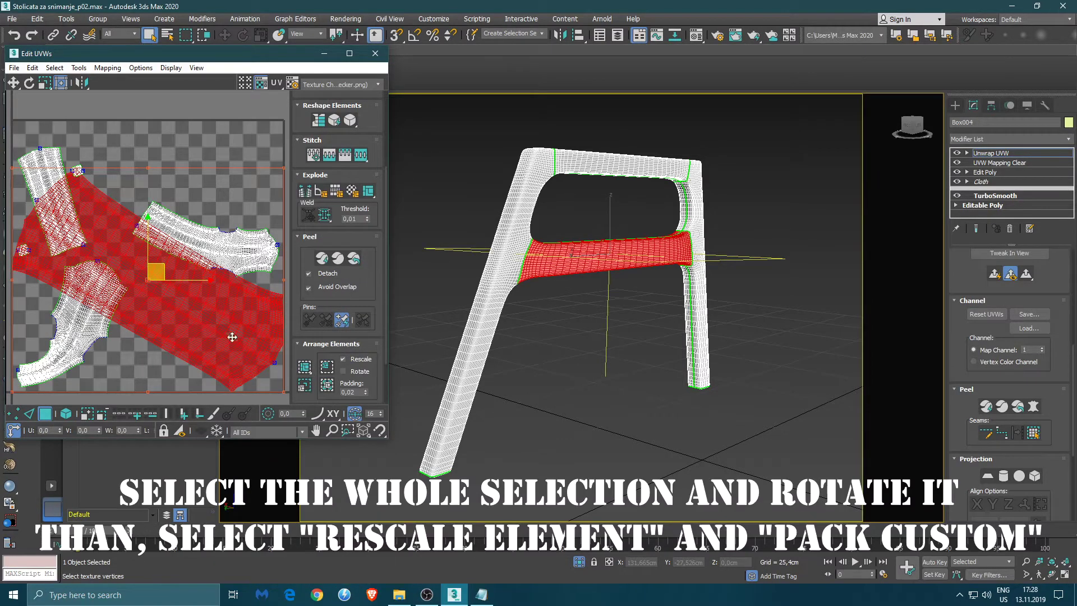
{"action": "scroll", "coordinate": [208, 302], "scroll_direction": "down", "scroll_amount": 3}
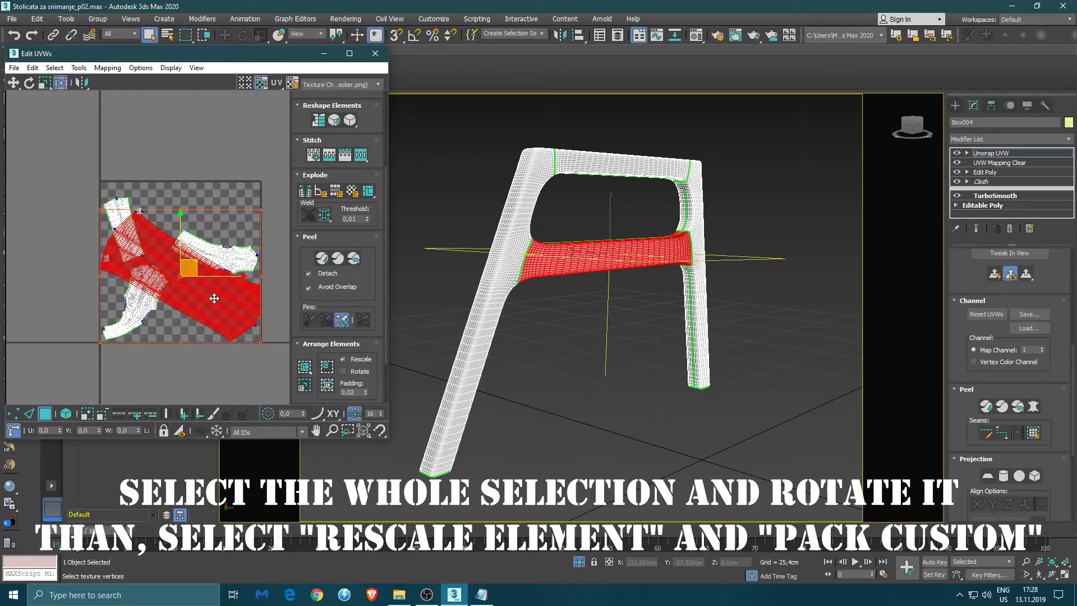
{"action": "key", "text": "e"}
{"action": "left_click_drag", "start_coordinate": [222, 288], "coordinate": [198, 146]}
{"action": "key", "text": "w"}
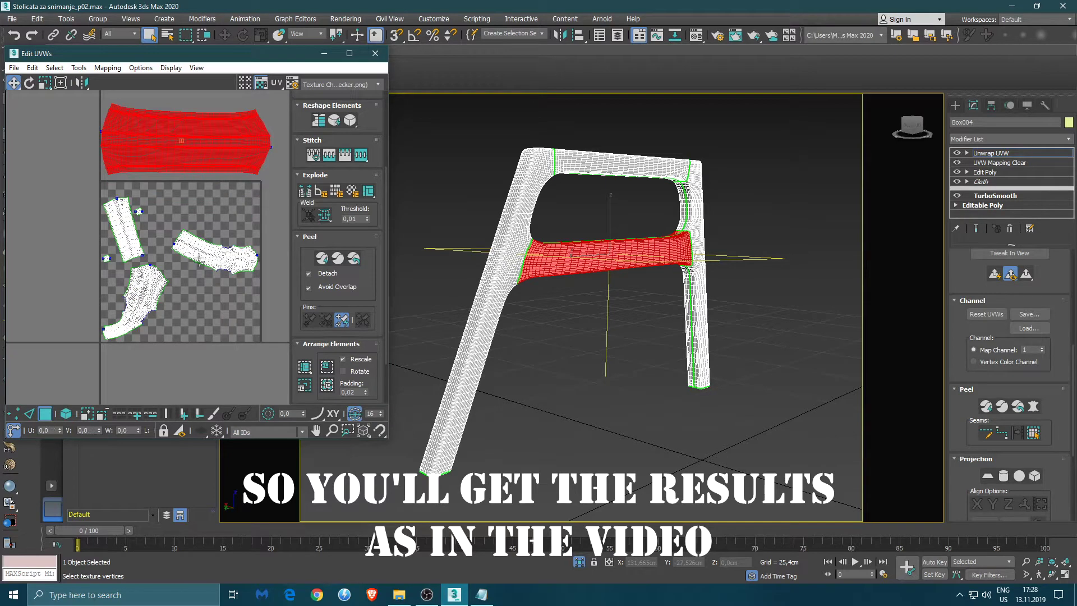
- Rescale the top rail's UV shell with Pack Custom, rotate it horizontal and place it above the lower rail's shell
{"action": "left_click", "coordinate": [126, 234]}
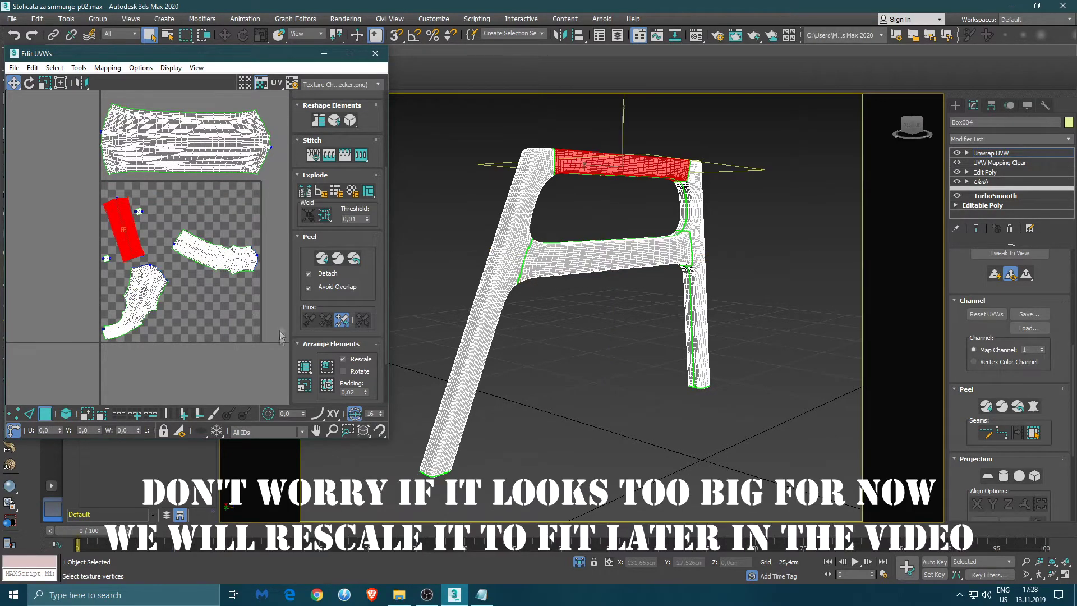
{"action": "left_click", "coordinate": [305, 367]}
{"action": "key", "text": "e"}
{"action": "left_click_drag", "start_coordinate": [180, 303], "coordinate": [198, 209]}
{"action": "key", "text": "w"}
{"action": "middle_click_drag", "start_coordinate": [198, 208], "coordinate": [192, 304]}
{"action": "left_click_drag", "start_coordinate": [192, 303], "coordinate": [194, 169]}
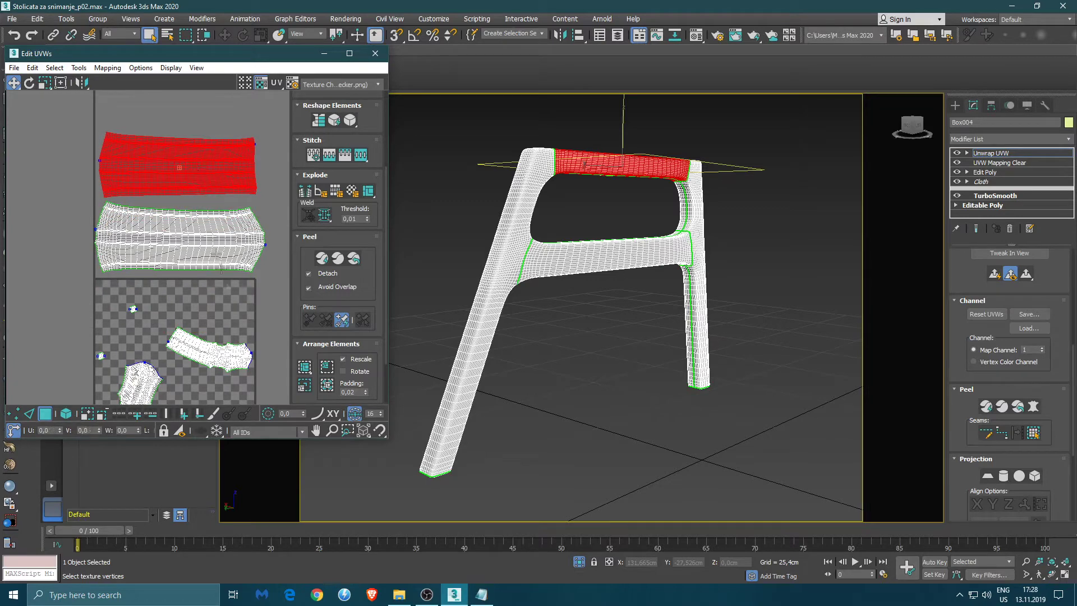
- Select the UV shell of the leg with the shorter, more upright shape and apply Flatten by Polygon Angle
{"action": "middle_click_drag", "start_coordinate": [220, 267], "coordinate": [259, 202]}
{"action": "left_click", "coordinate": [216, 241]}
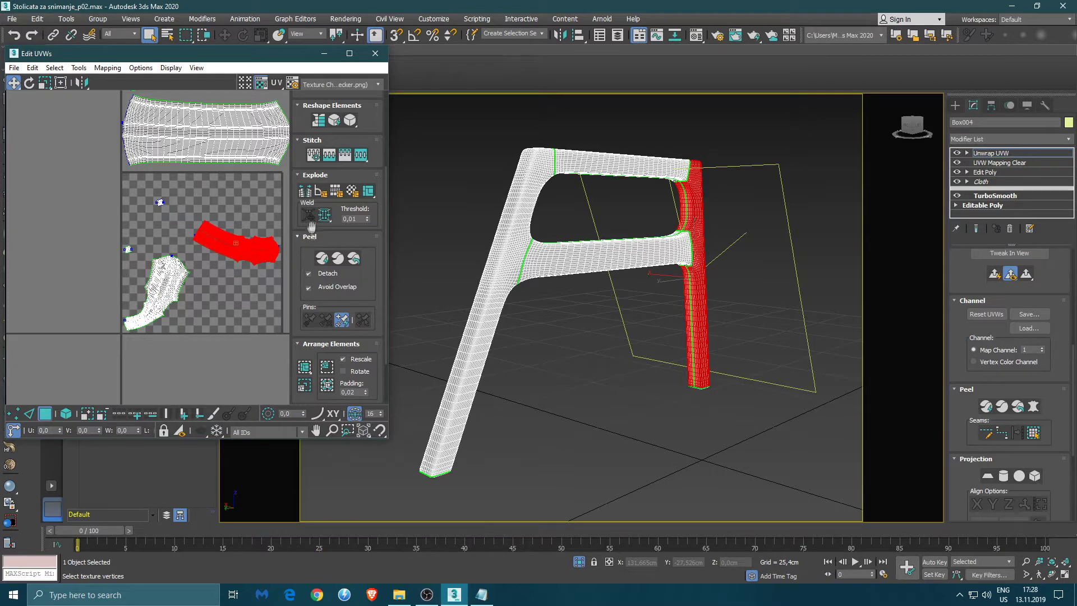
{"action": "left_click", "coordinate": [320, 193]}
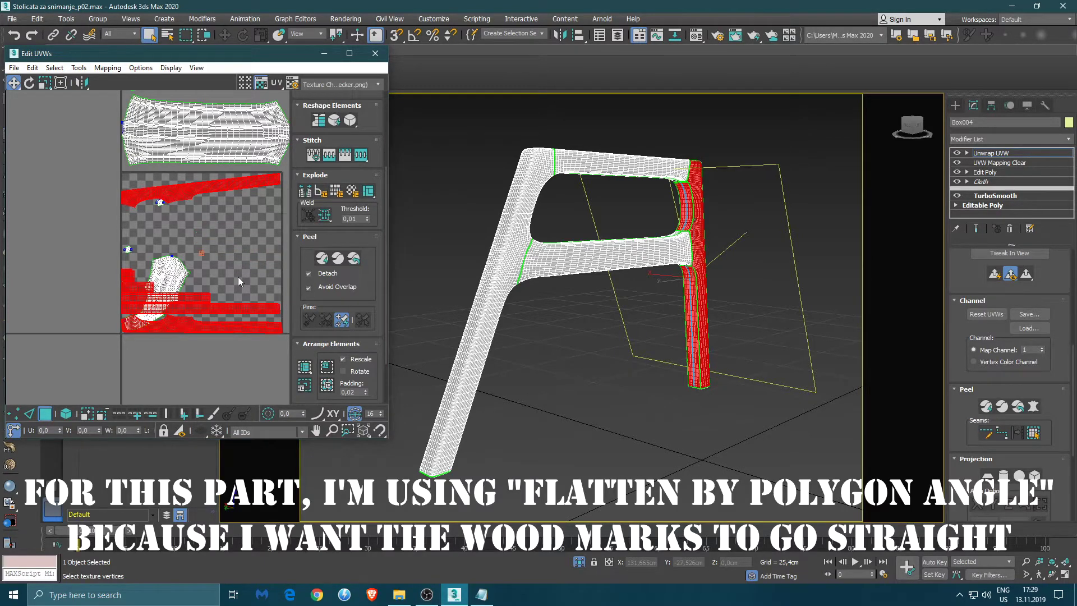
{"action": "middle_click_drag", "start_coordinate": [238, 278], "coordinate": [221, 265]}
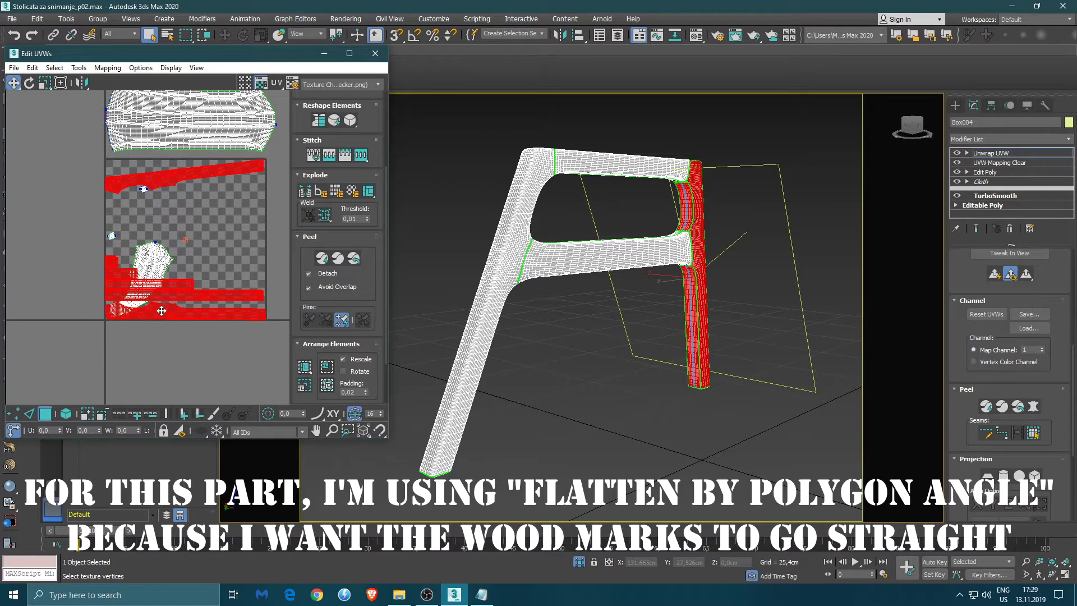
{"action": "left_click", "coordinate": [155, 350]}
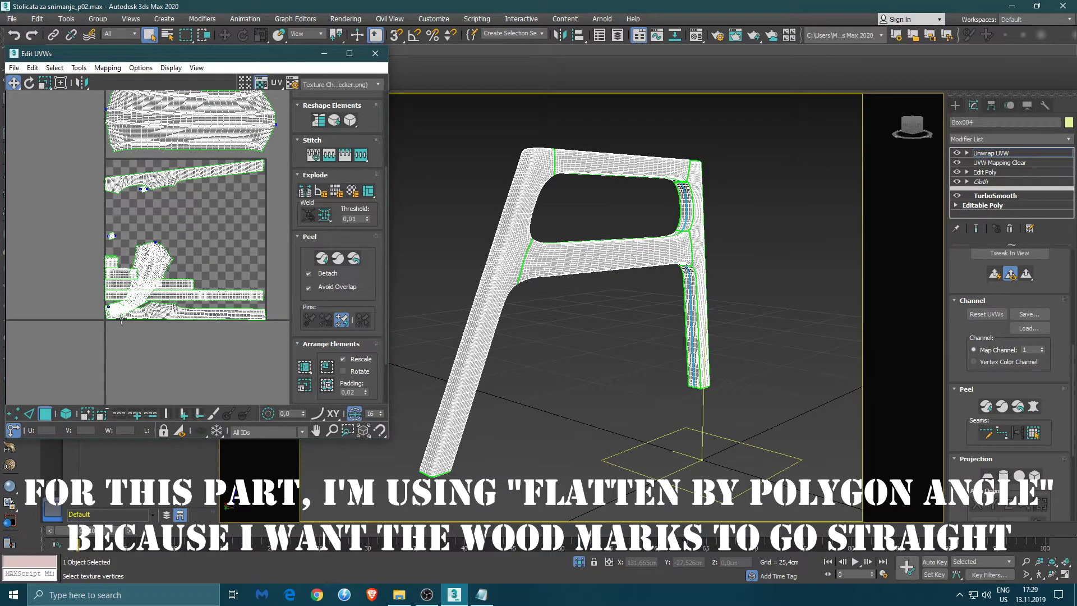
{"action": "left_click", "coordinate": [147, 314]}
{"action": "key", "text": "e"}
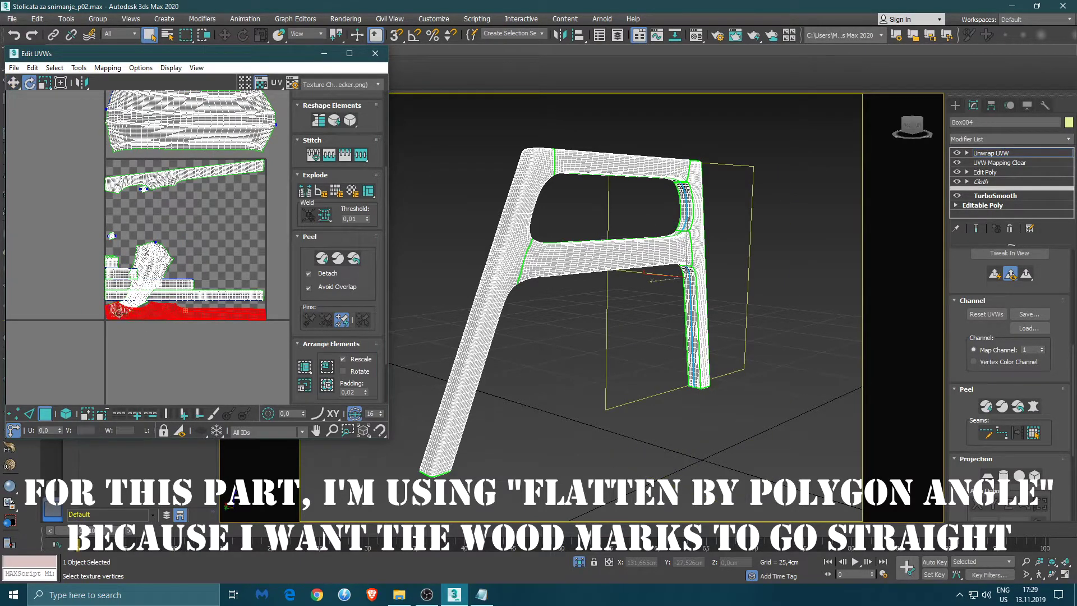
{"action": "left_click_drag", "start_coordinate": [128, 317], "coordinate": [186, 277]}
{"action": "right_click", "coordinate": [187, 278]}
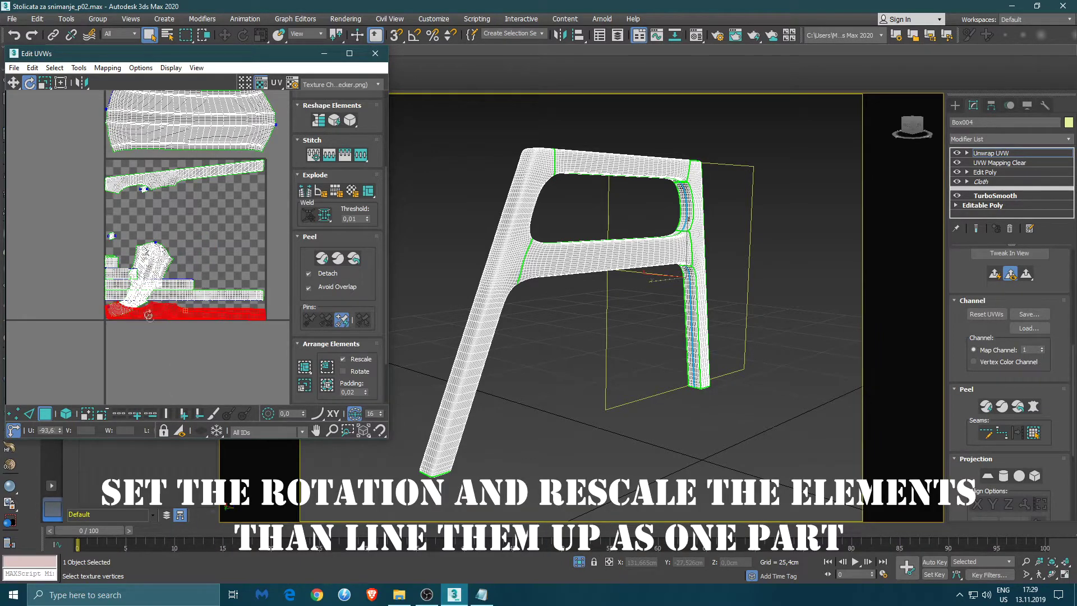
- Rotate the leg's side-face shell at the top of the UV tile upright and place it outside the tile
{"action": "left_click", "coordinate": [120, 184]}
{"action": "left_click_drag", "start_coordinate": [180, 179], "coordinate": [34, 235]}
{"action": "key", "text": "w"}
- Turn on angle snap, rotate the leg's opposite side-face shell upright and place it just outside the UV tile's edge
{"action": "left_click", "coordinate": [164, 317]}
{"action": "key", "text": "e"}
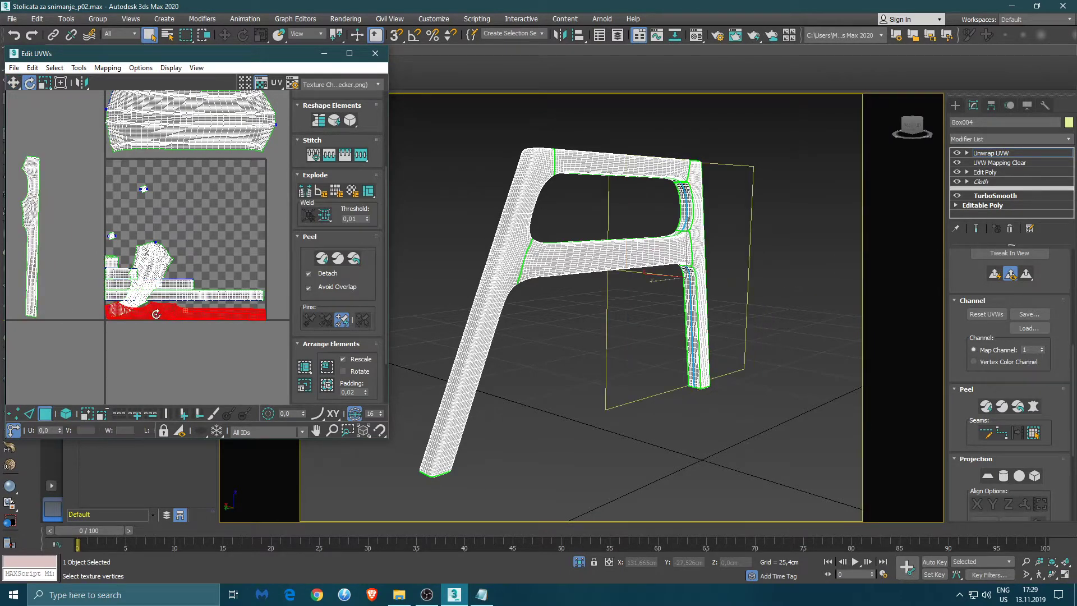
{"action": "key", "text": "a"}
{"action": "left_click_drag", "start_coordinate": [146, 306], "coordinate": [92, 204]}
{"action": "key", "text": "w"}
- Rotate the leg's long outer-face strip upright and place it between the two side-face shells
{"action": "left_click", "coordinate": [171, 294]}
{"action": "key", "text": "e"}
{"action": "left_click_drag", "start_coordinate": [184, 294], "coordinate": [58, 203]}
{"action": "key", "text": "w"}
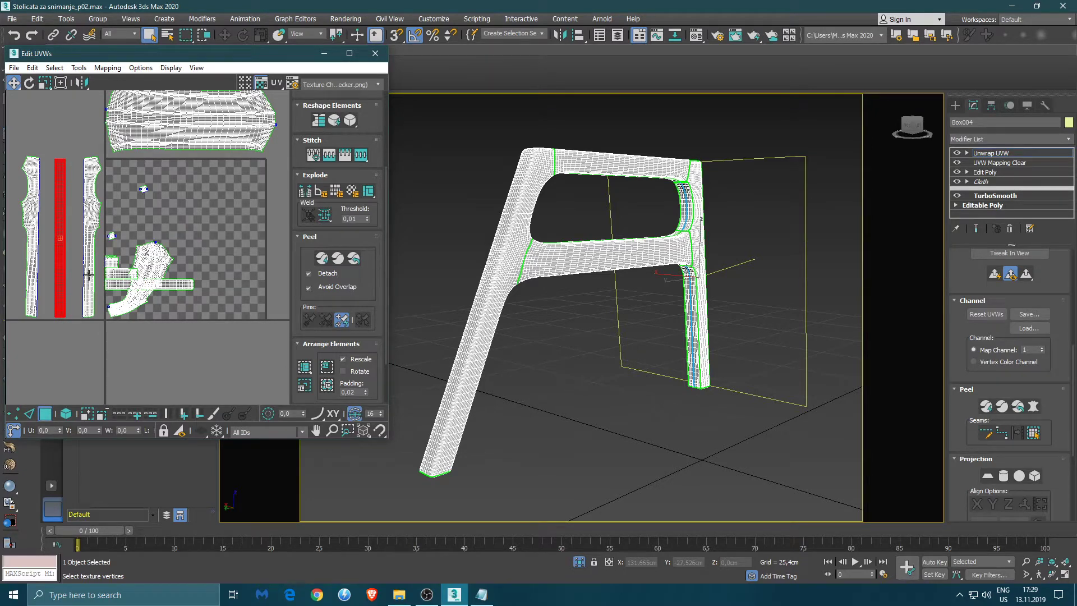
- Rotate the leg's two short inner-face strips upright and line them up beside the first side-face shell's matching edges
{"action": "left_click", "coordinate": [177, 287]}
{"action": "key", "text": "e"}
{"action": "left_click_drag", "start_coordinate": [178, 284], "coordinate": [17, 281]}
{"action": "key", "text": "w"}
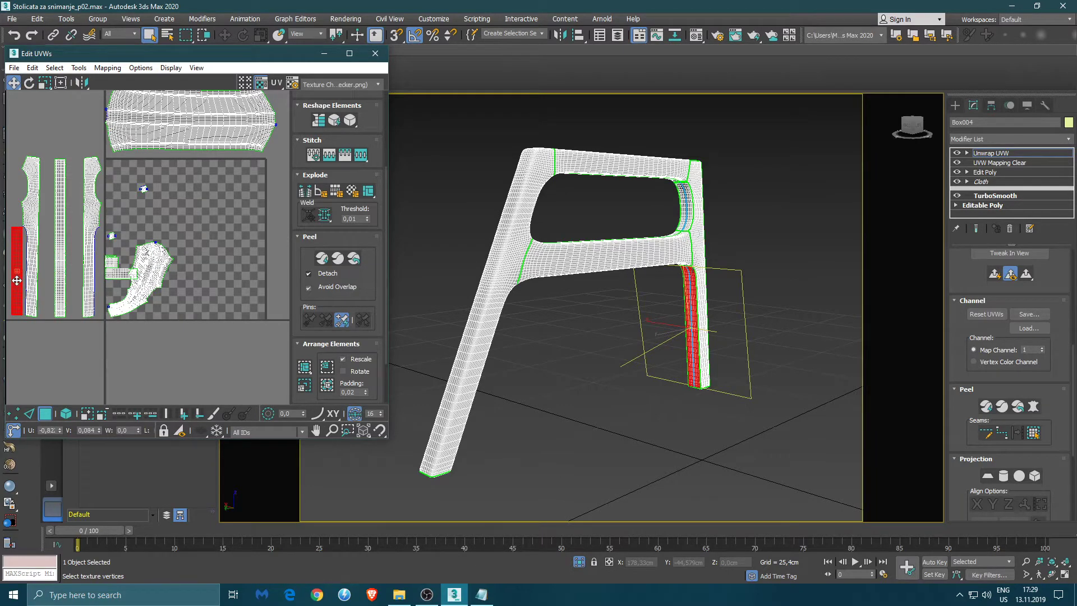
{"action": "left_click", "coordinate": [122, 274]}
{"action": "key", "text": "e"}
{"action": "left_click_drag", "start_coordinate": [131, 274], "coordinate": [18, 191]}
{"action": "key", "text": "w"}
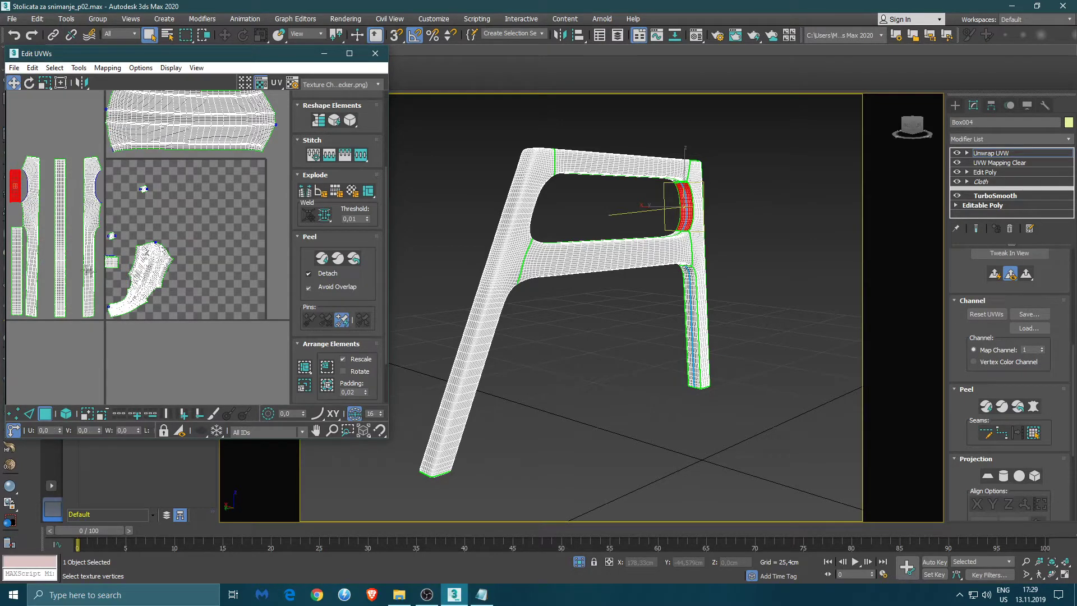
- Move the leg's small top-end piece to the upper end of the first side-face shell
{"action": "left_click", "coordinate": [112, 263]}
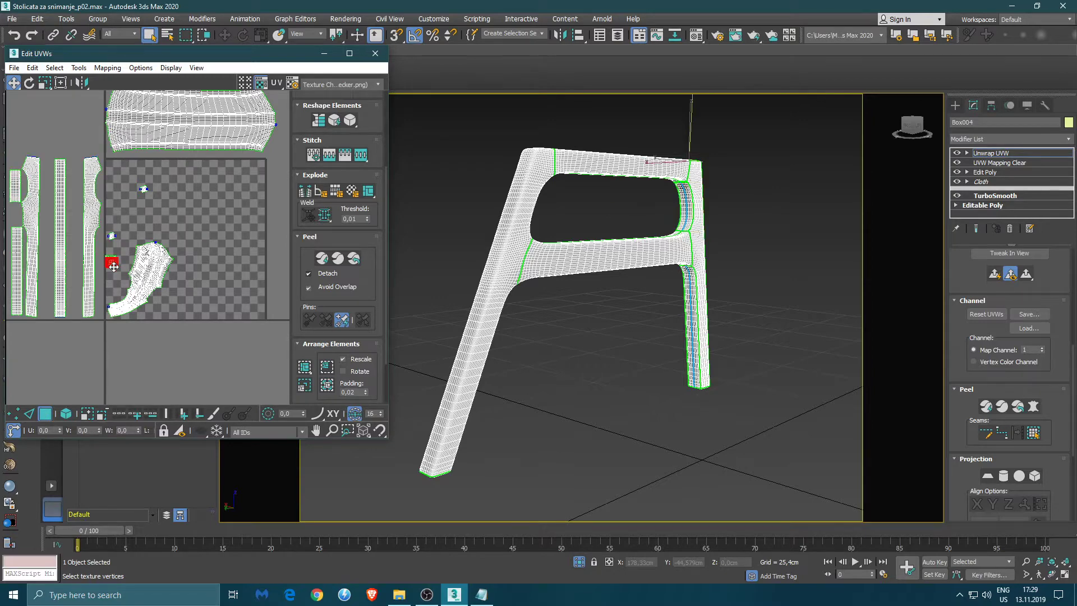
{"action": "left_click_drag", "start_coordinate": [114, 267], "coordinate": [35, 147]}
{"action": "middle_click_drag", "start_coordinate": [47, 193], "coordinate": [137, 181]}
{"action": "scroll", "coordinate": [116, 183], "scroll_direction": "up", "scroll_amount": 2}
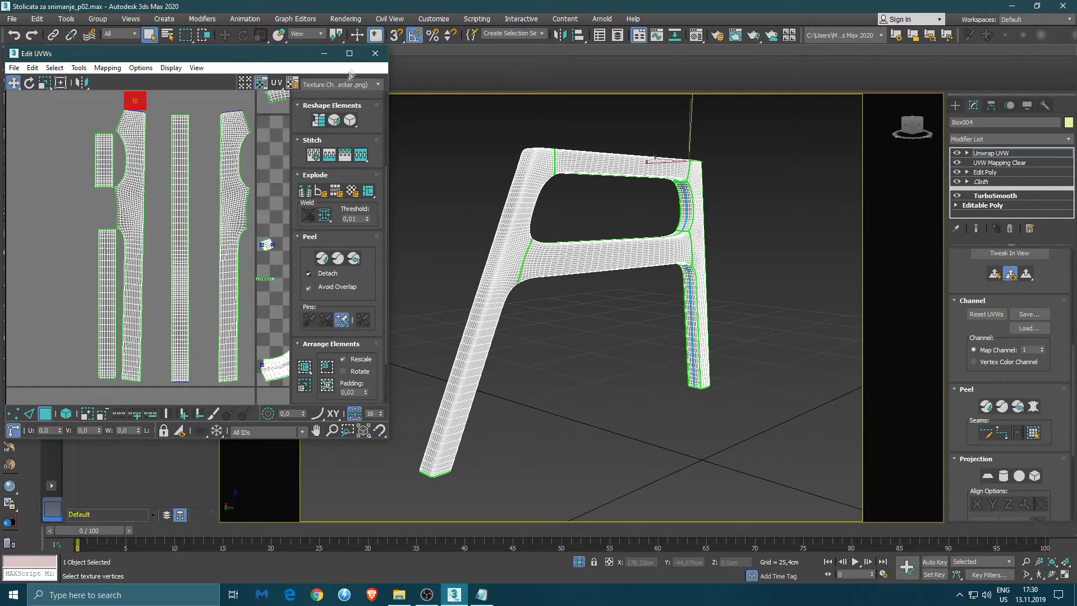
- Set the leg's long outer-face strip against the opposite side-face shell's straight edge, with the small top-end piece above the strip
{"action": "left_click", "coordinate": [349, 53]}
{"action": "left_click_drag", "start_coordinate": [488, 250], "coordinate": [494, 257]}
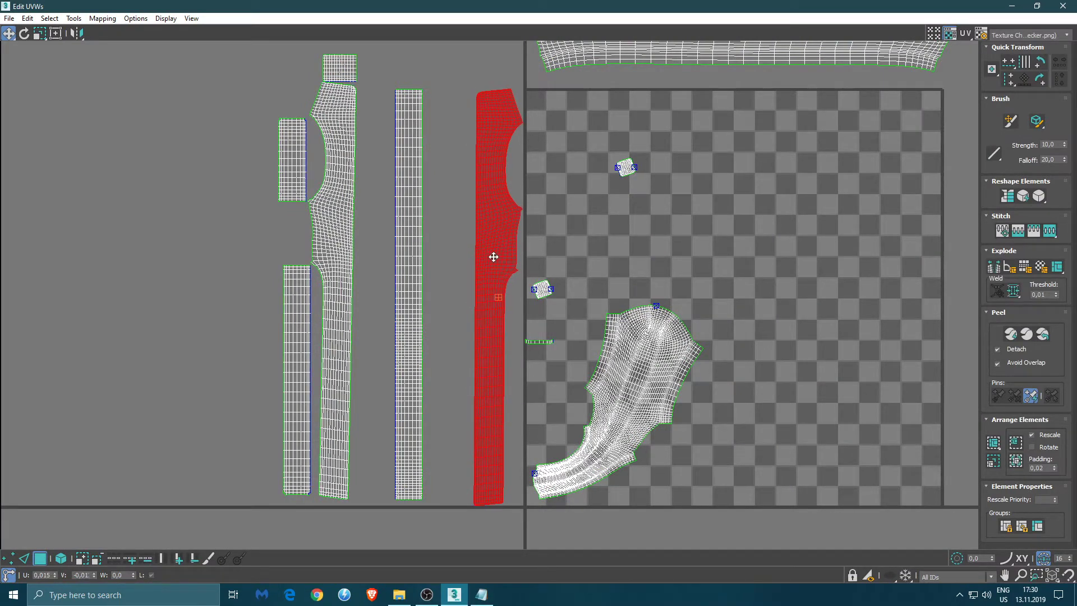
{"action": "left_click_drag", "start_coordinate": [419, 240], "coordinate": [455, 248]}
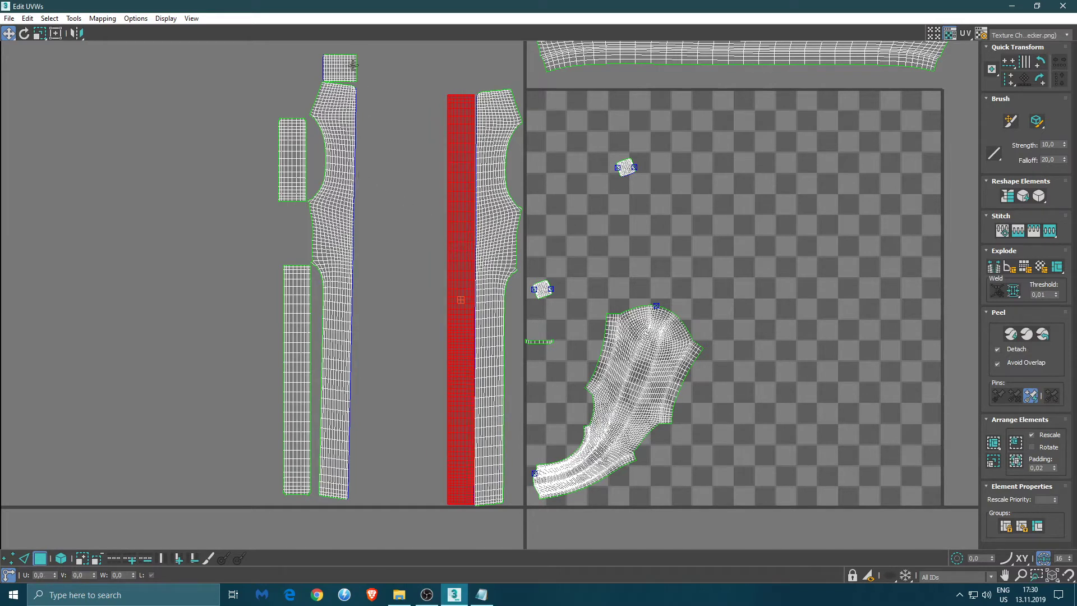
{"action": "left_click_drag", "start_coordinate": [337, 74], "coordinate": [457, 85]}
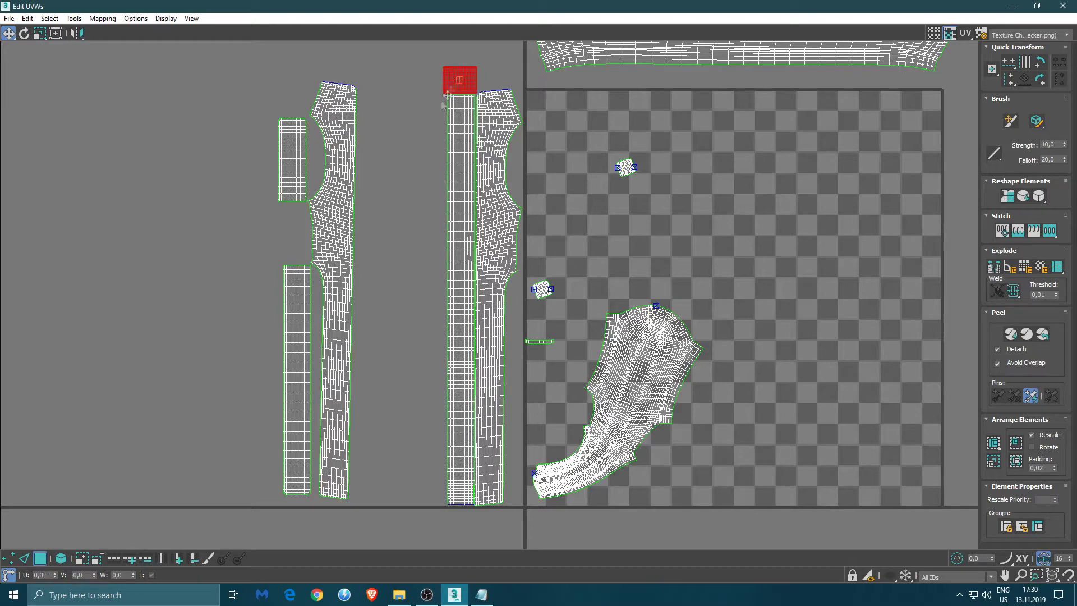
- Try stitching the long outer-face strip's upper edge to its matching shell, and undo the stitch
{"action": "left_click", "coordinate": [423, 116]}
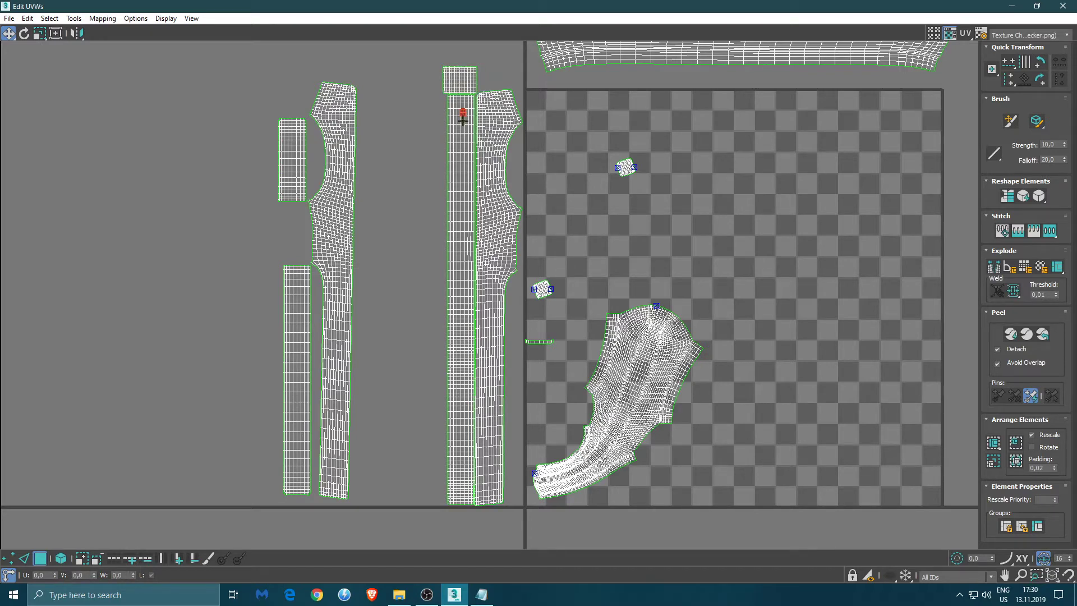
{"action": "key", "text": "2"}
{"action": "scroll", "coordinate": [458, 104], "scroll_direction": "up", "scroll_amount": 4}
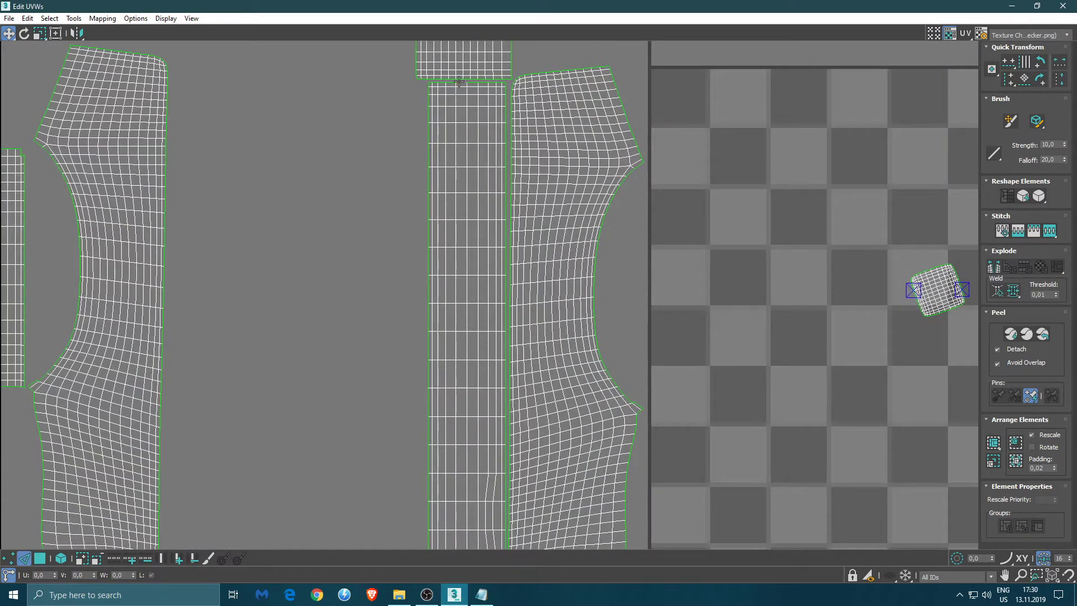
{"action": "middle_click_drag", "start_coordinate": [457, 93], "coordinate": [440, 183]}
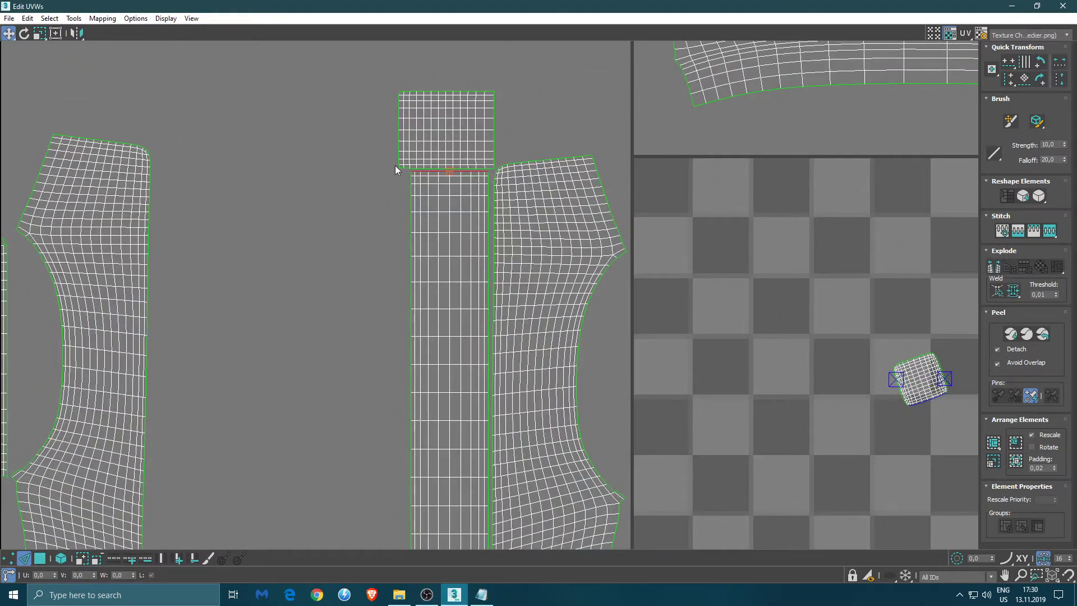
{"action": "scroll", "coordinate": [397, 170], "scroll_direction": "down", "scroll_amount": 4}
{"action": "scroll", "coordinate": [386, 174], "scroll_direction": "up", "scroll_amount": 1}
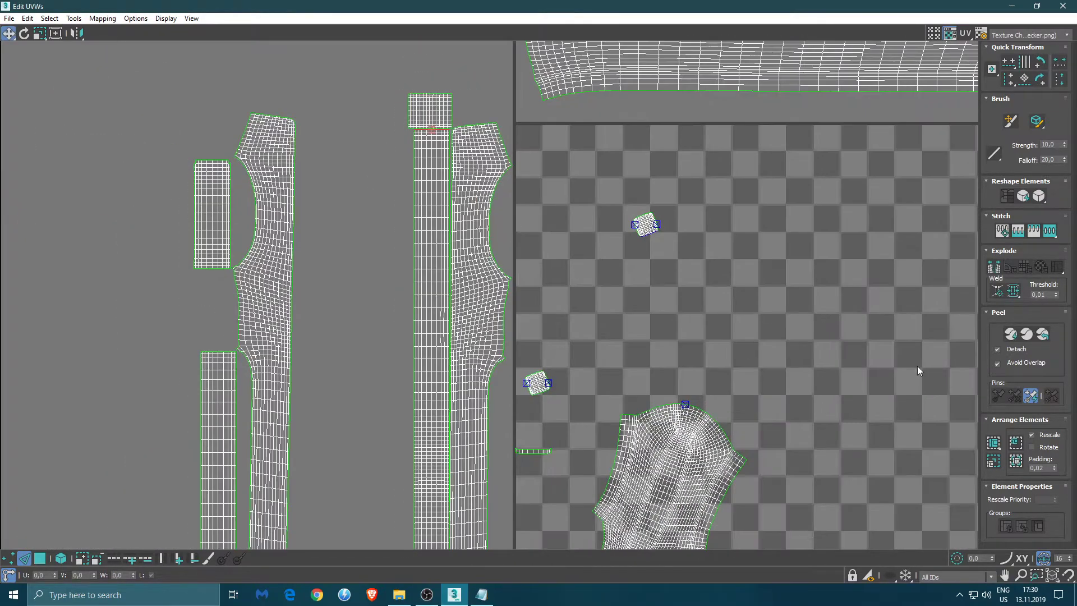
{"action": "left_click", "coordinate": [1017, 231]}
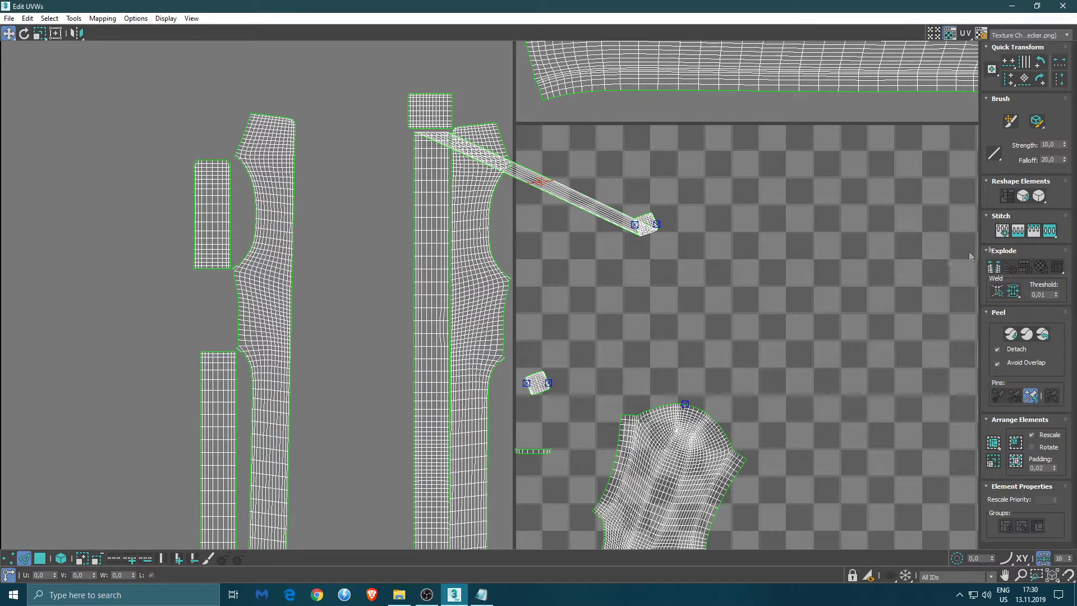
{"action": "key", "text": "ctrl+z"}
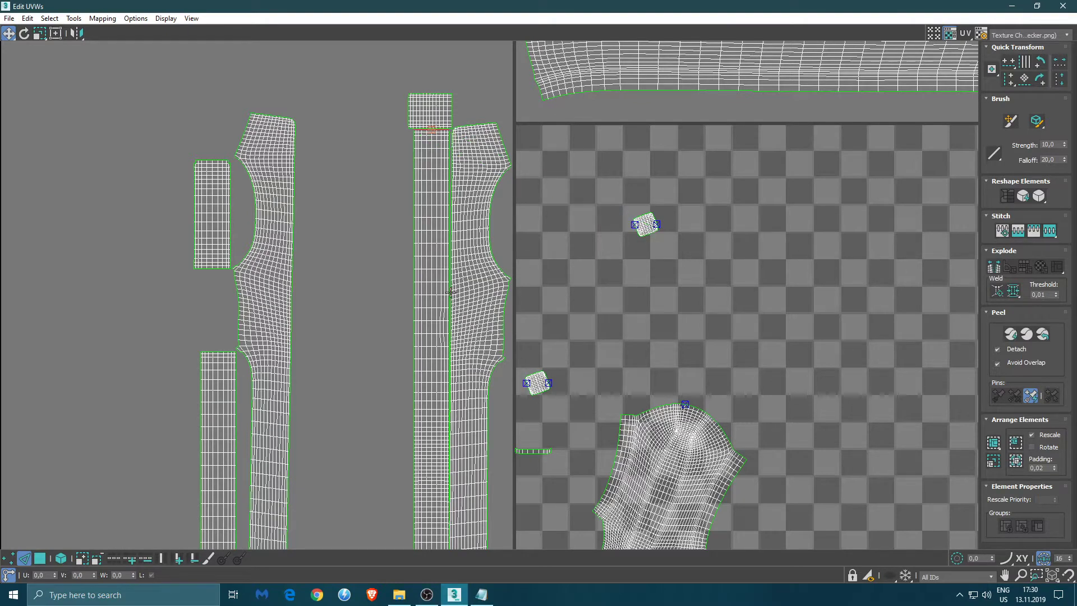
- Rotate the leg's long outer-face strip half a turn so its correct end faces the top-end piece
{"action": "scroll", "coordinate": [430, 291], "scroll_direction": "down", "scroll_amount": 3}
{"action": "key", "text": "e"}
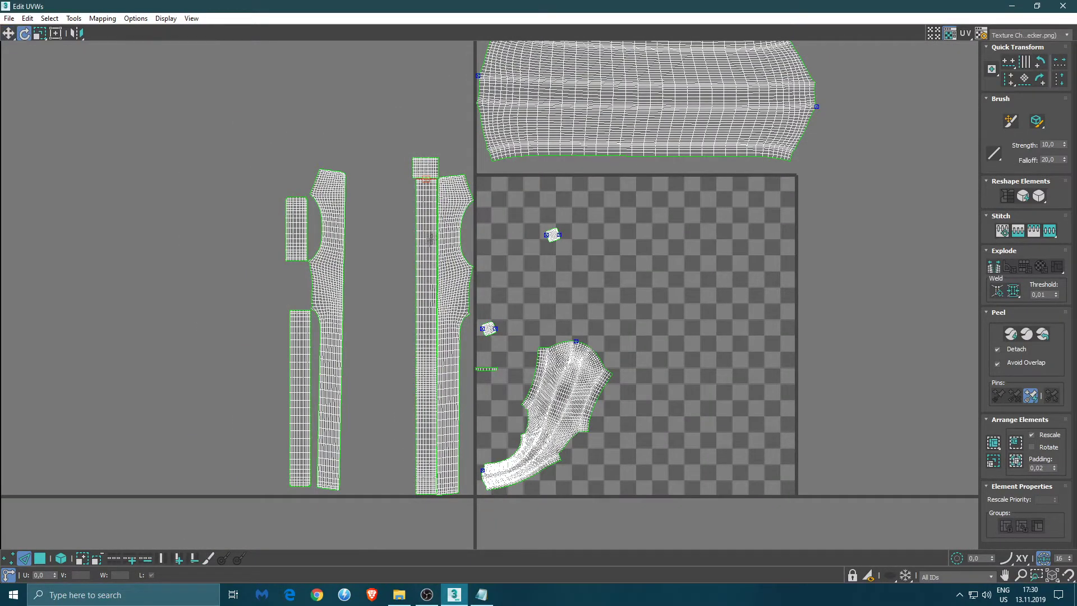
{"action": "key", "text": "3"}
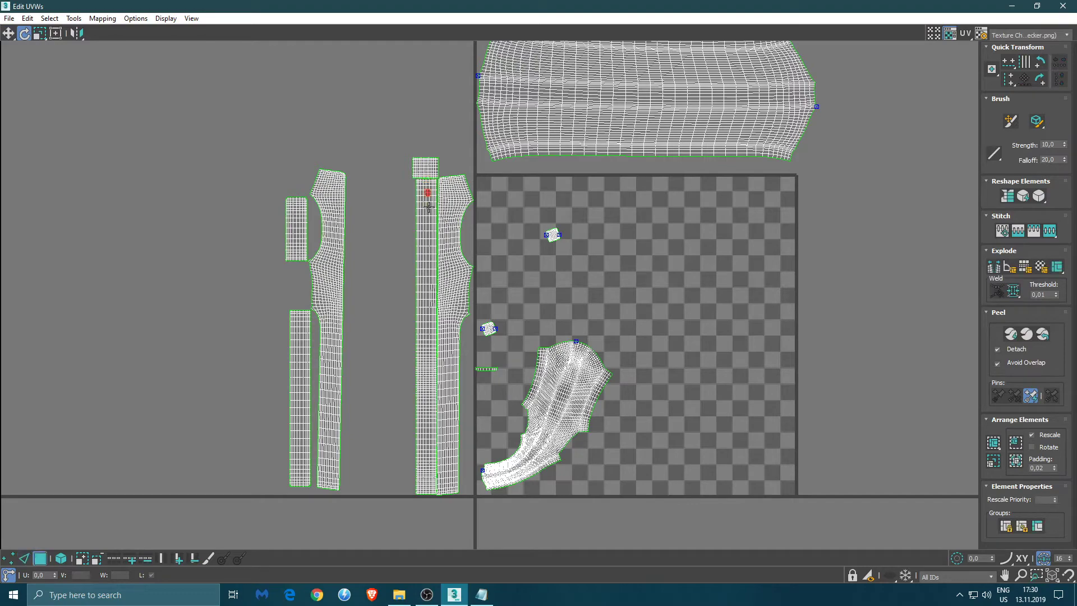
{"action": "double_click", "coordinate": [428, 207]}
{"action": "left_click_drag", "start_coordinate": [366, 243], "coordinate": [409, 461]}
{"action": "scroll", "coordinate": [386, 249], "scroll_direction": "up", "scroll_amount": 5}
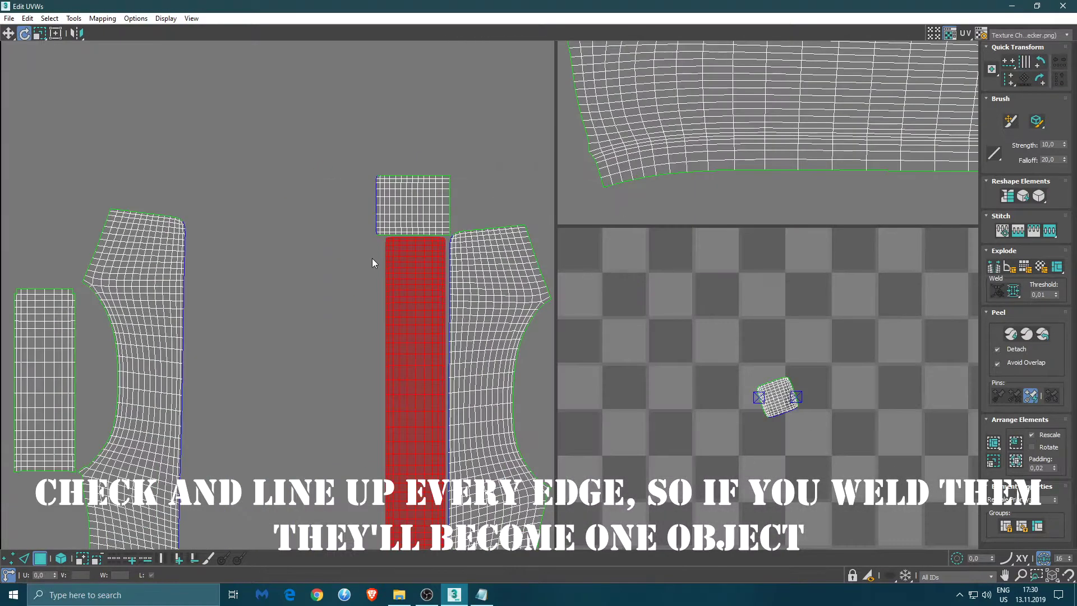
- Rotate the small top-end piece a quarter turn and fit it flush onto the outer-face strip's upper edge
{"action": "left_click", "coordinate": [372, 258]}
{"action": "left_click", "coordinate": [378, 224]}
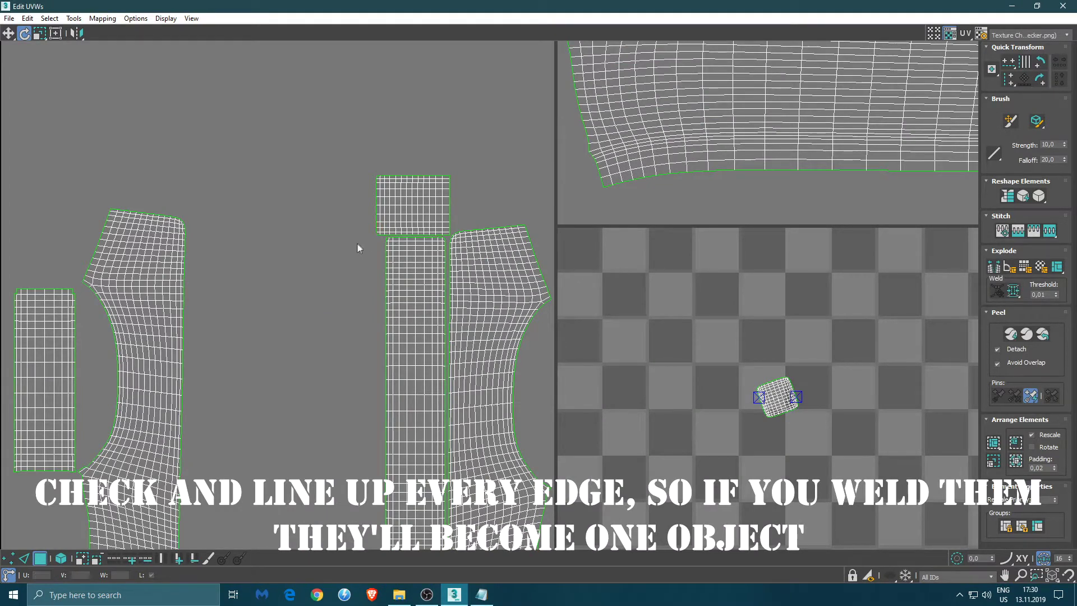
{"action": "left_click", "coordinate": [382, 202]}
{"action": "left_click_drag", "start_coordinate": [382, 202], "coordinate": [416, 223]}
{"action": "key", "text": "w"}
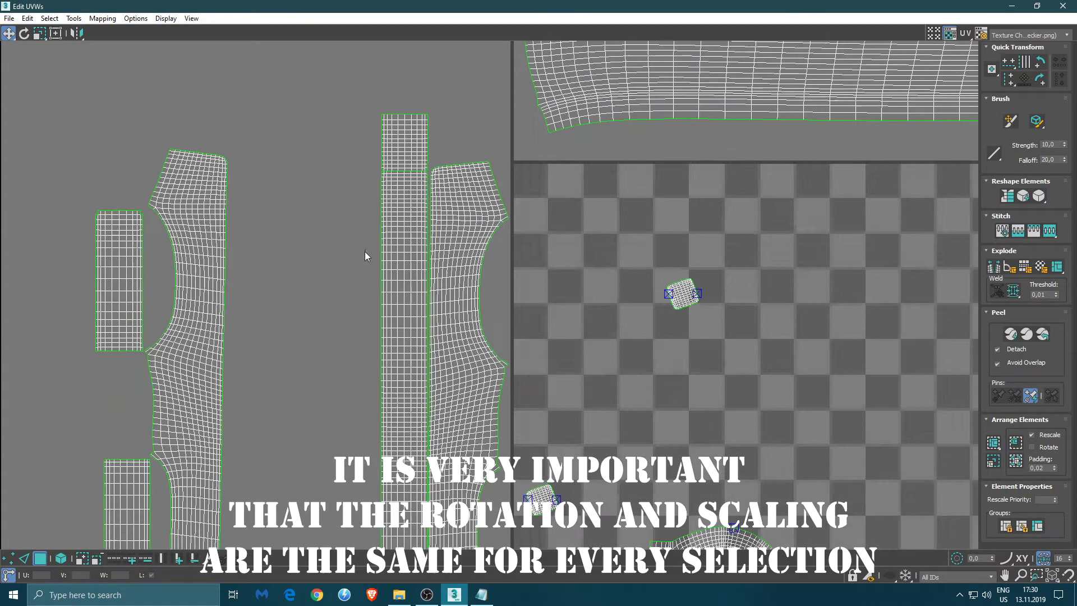
{"action": "scroll", "coordinate": [365, 257], "scroll_direction": "down", "scroll_amount": 2}
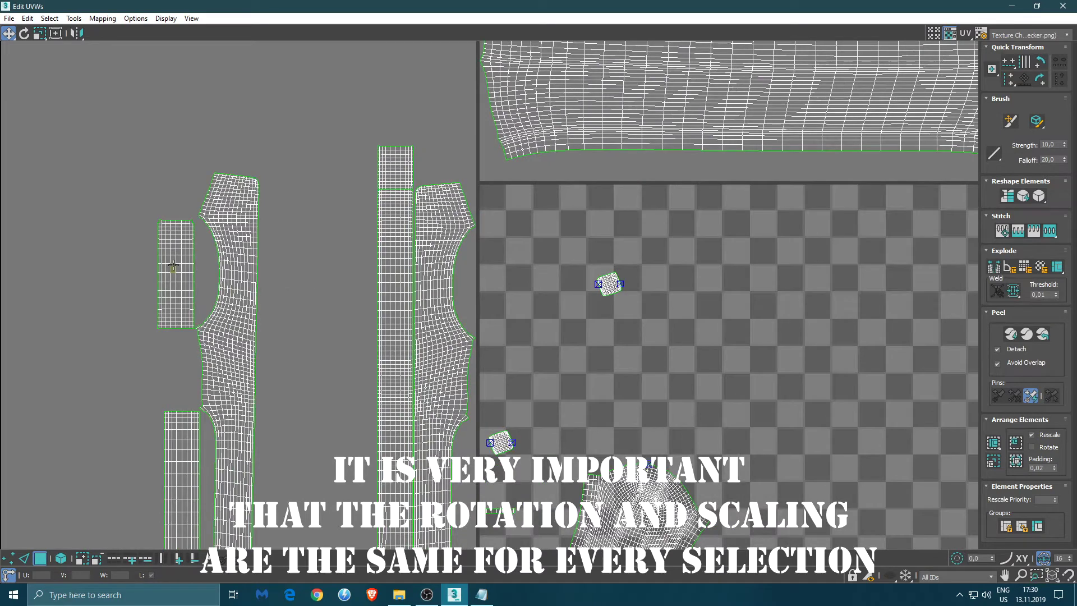
- Check the upper short inner-face strip's direction against the model and rotate the strip half a turn
{"action": "left_click", "coordinate": [177, 223]}
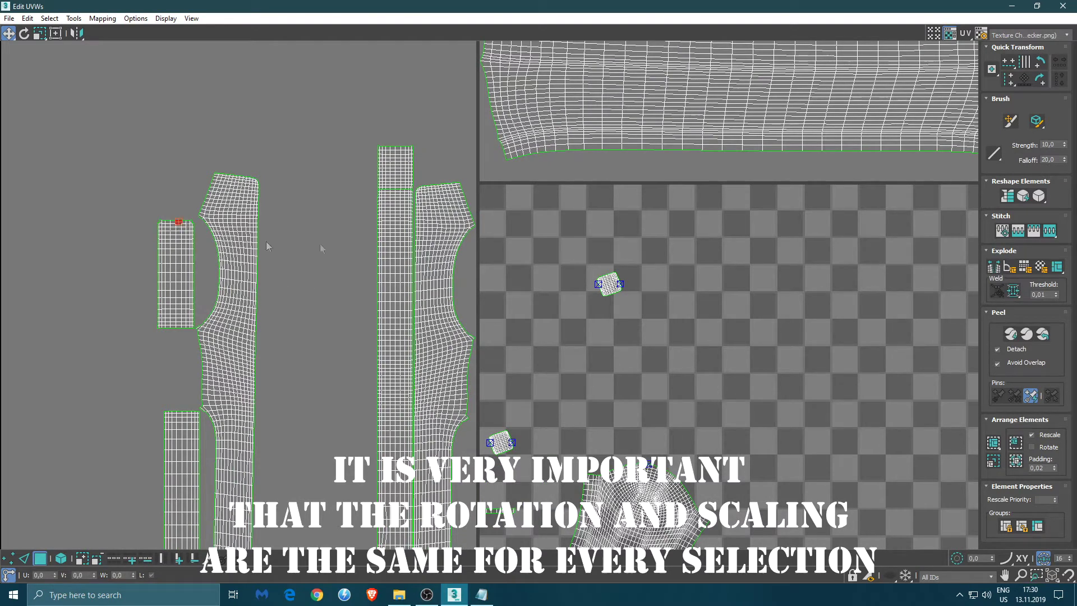
{"action": "left_click", "coordinate": [1037, 6]}
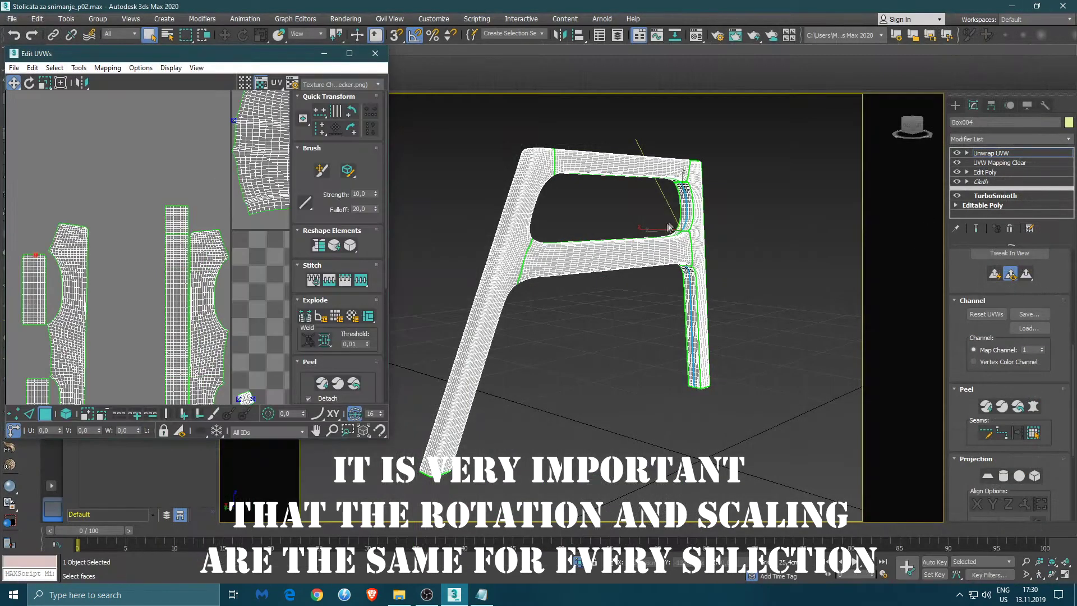
{"action": "scroll", "coordinate": [679, 225], "scroll_direction": "up", "scroll_amount": 5}
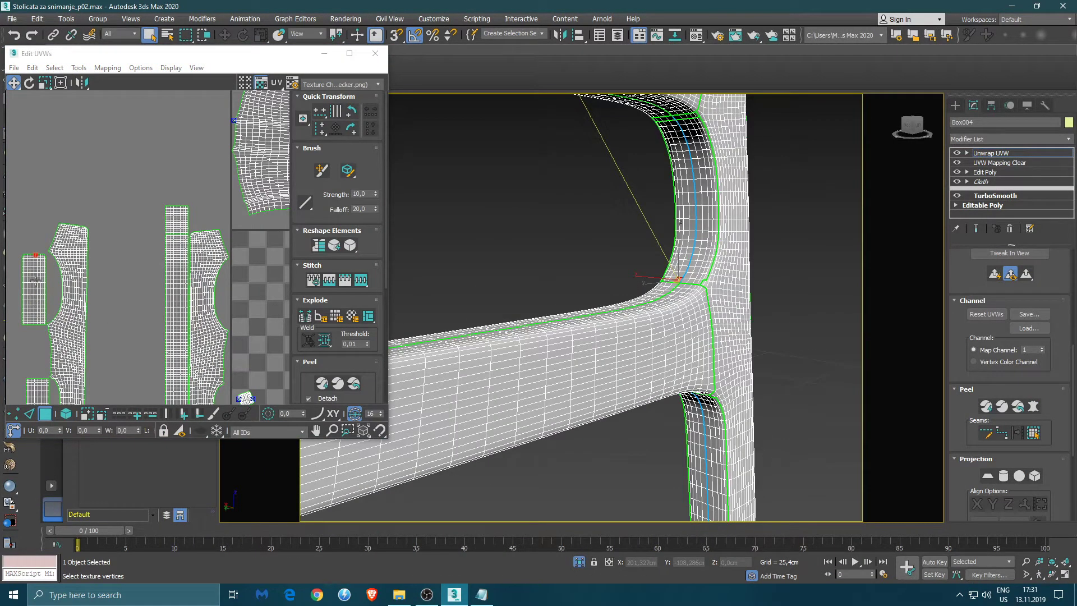
{"action": "double_click", "coordinate": [30, 260]}
{"action": "key", "text": "r"}
{"action": "left_click_drag", "start_coordinate": [34, 262], "coordinate": [129, 337]}
- Move the first side-face shell so its straight edge meets the free side of the long outer-face strip
{"action": "key", "text": "e"}
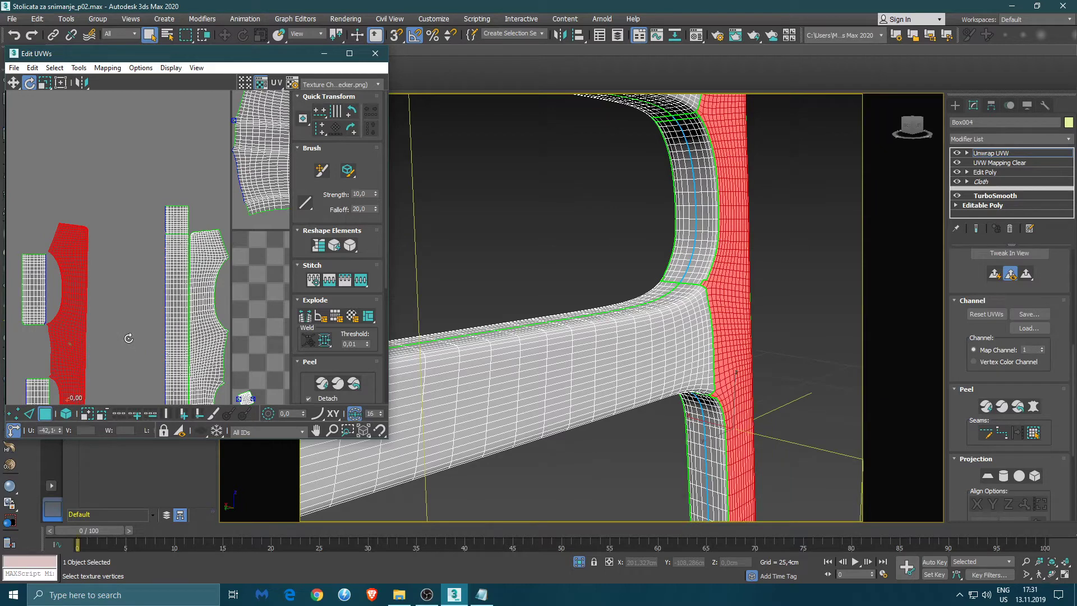
{"action": "key", "text": "w"}
{"action": "left_click_drag", "start_coordinate": [77, 340], "coordinate": [155, 346]}
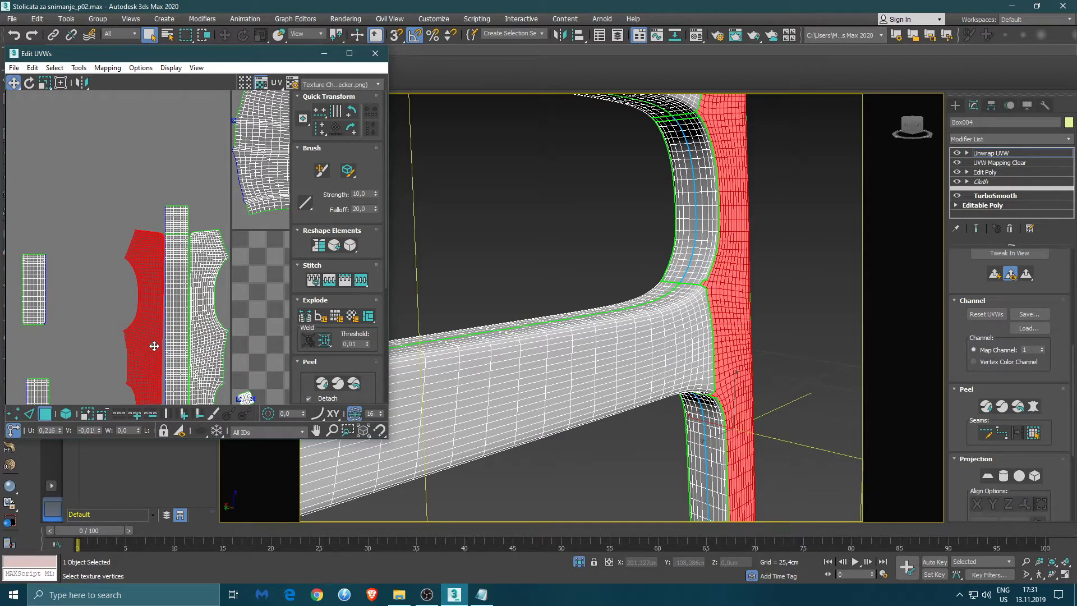
- Move the upper short inner-face strip beside the curved recess of the first side-face shell
{"action": "left_click", "coordinate": [35, 306]}
{"action": "left_click_drag", "start_coordinate": [35, 306], "coordinate": [113, 312]}
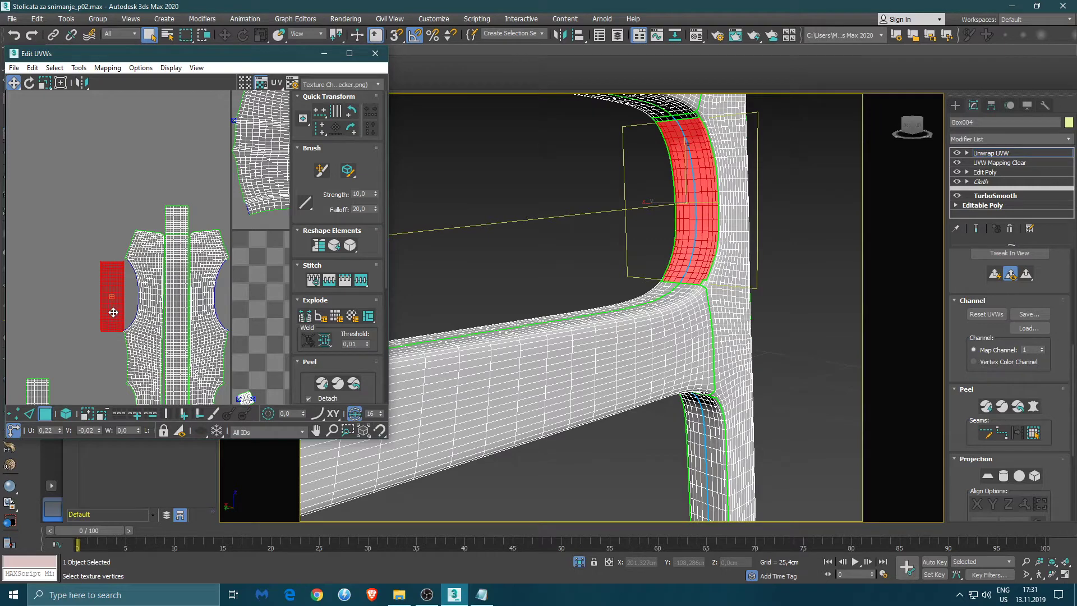
{"action": "left_click", "coordinate": [82, 321]}
{"action": "left_click", "coordinate": [108, 328]}
- Rotate the lower inner-face strip half a turn and place it beside the lower outer edge of the first side-face shell
{"action": "middle_click_drag", "start_coordinate": [110, 328], "coordinate": [101, 248]}
{"action": "left_click", "coordinate": [32, 300]}
{"action": "middle_click_drag", "start_coordinate": [63, 305], "coordinate": [101, 153]}
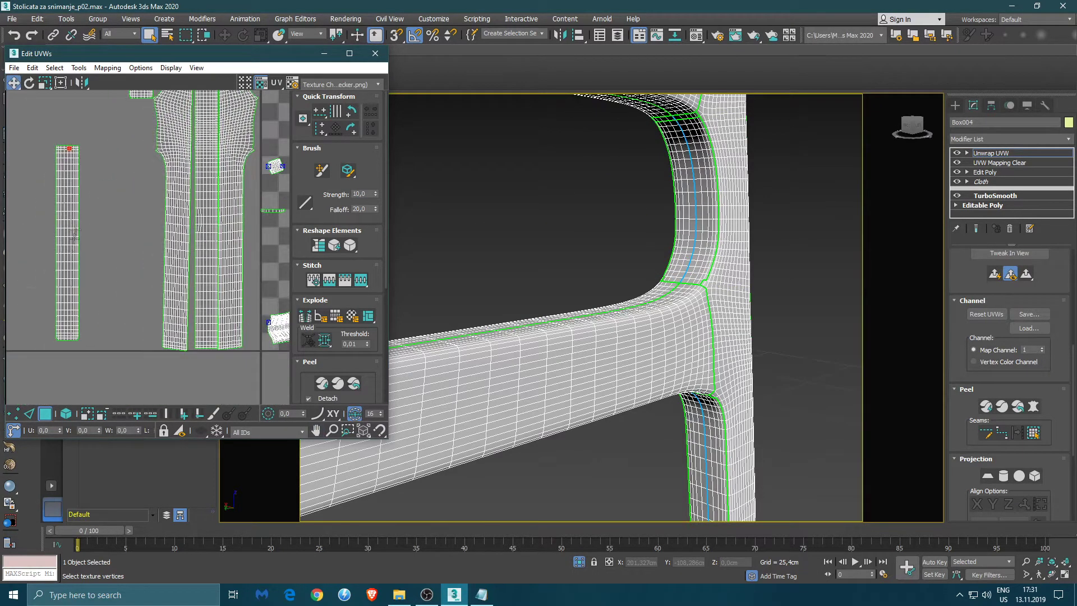
{"action": "double_click", "coordinate": [65, 335]}
{"action": "key", "text": "e"}
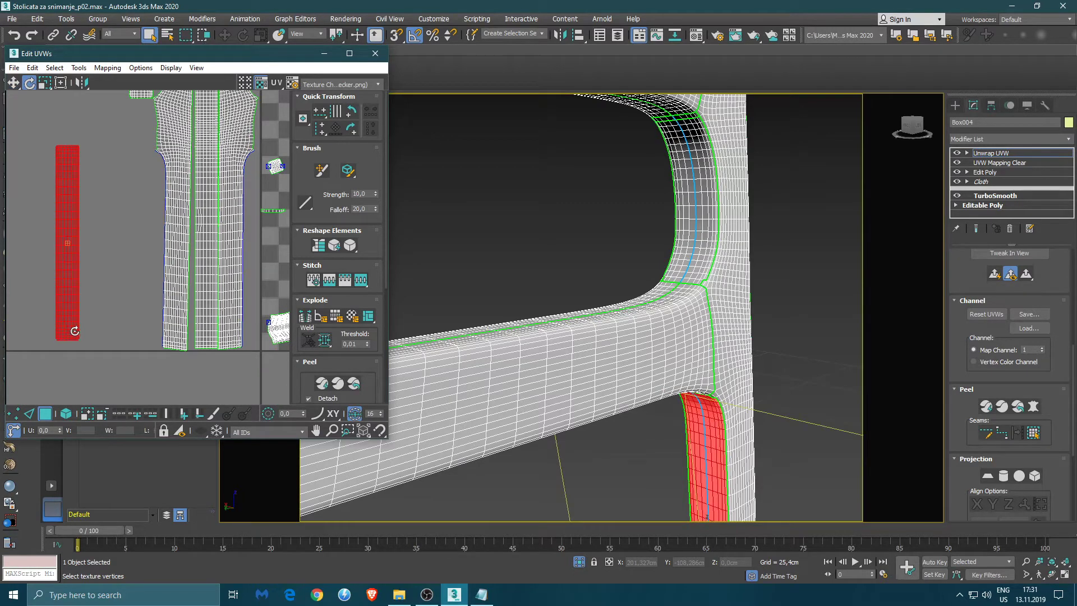
{"action": "left_click_drag", "start_coordinate": [106, 308], "coordinate": [151, 181]}
{"action": "key", "text": "w"}
{"action": "scroll", "coordinate": [143, 252], "scroll_direction": "down", "scroll_amount": 4}
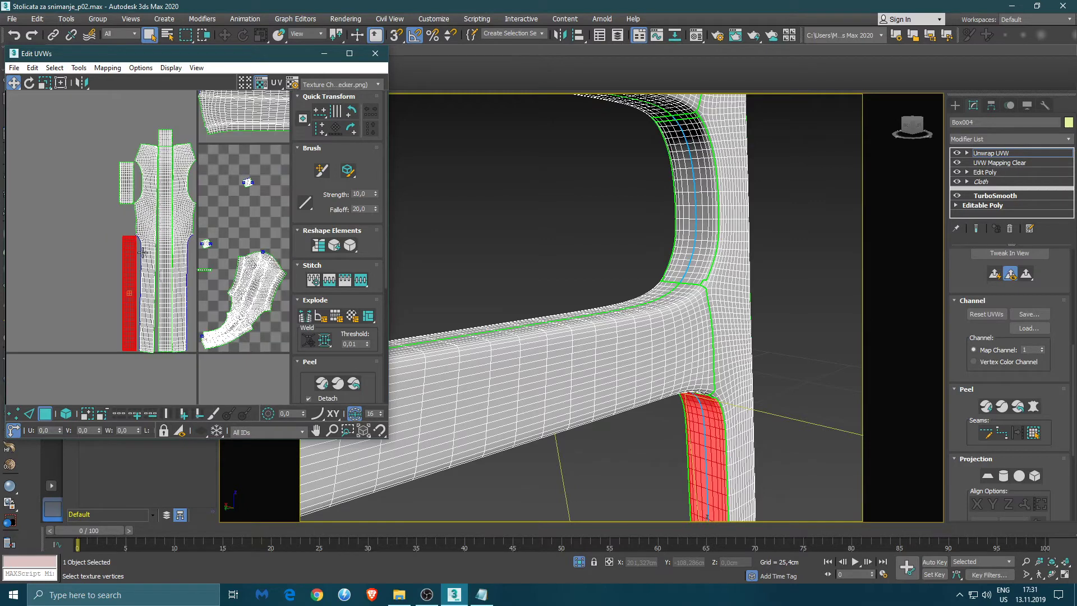
- Identify the small end pieces on the model and place the leg's foot piece between the two inner-face strips
{"action": "left_click", "coordinate": [206, 243]}
{"action": "middle_click_drag", "start_coordinate": [707, 450], "coordinate": [628, 206]}
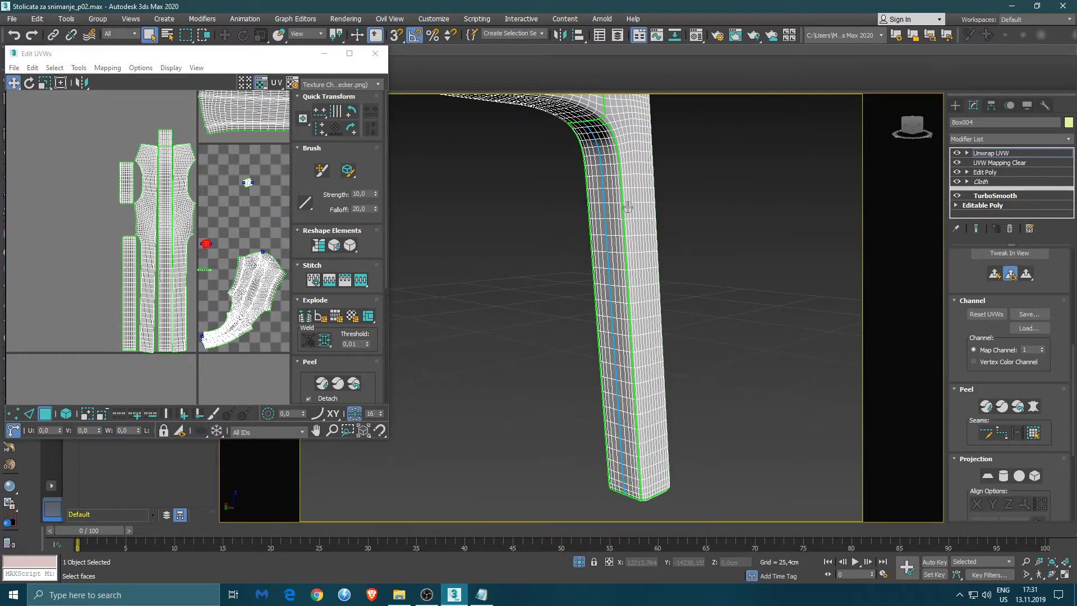
{"action": "left_click", "coordinate": [249, 183]}
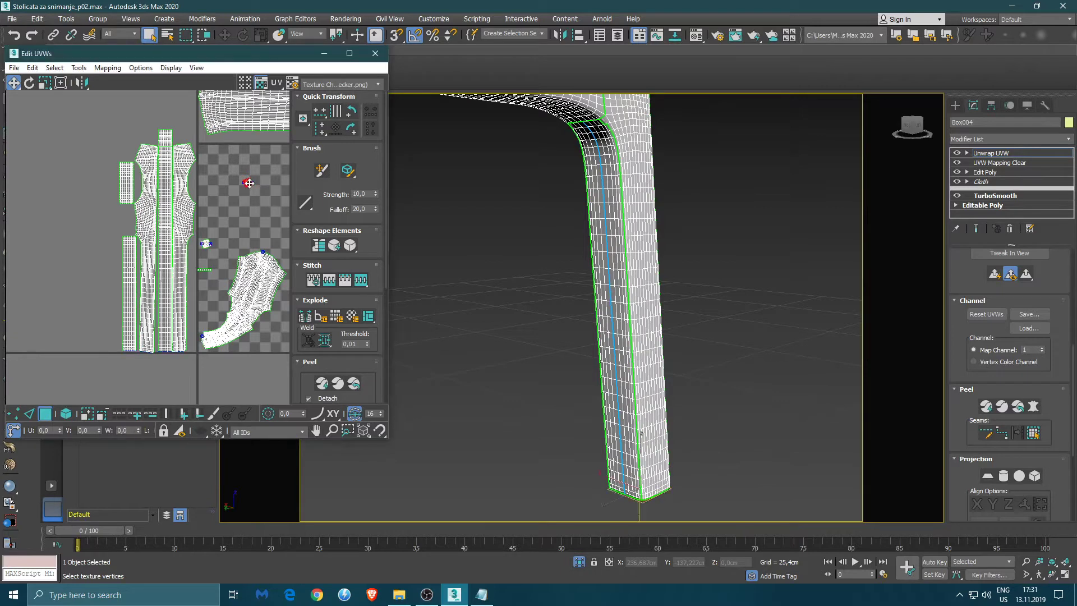
{"action": "left_click", "coordinate": [127, 221]}
{"action": "scroll", "coordinate": [223, 239], "scroll_direction": "down", "scroll_amount": 3}
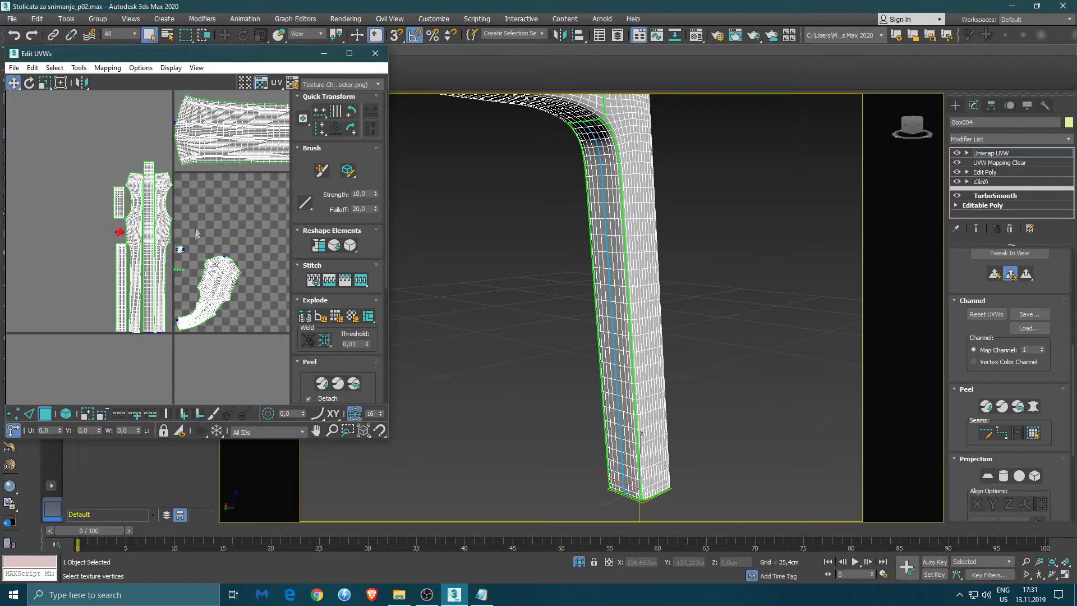
- Locate the thin leftover strip on the model and fit it against the upper edge of the upper inner-face strip
{"action": "left_click", "coordinate": [179, 271]}
{"action": "middle_click_drag", "start_coordinate": [462, 117], "coordinate": [499, 303]}
{"action": "scroll", "coordinate": [531, 283], "scroll_direction": "down", "scroll_amount": 1}
{"action": "scroll", "coordinate": [555, 240], "scroll_direction": "down", "scroll_amount": 2}
{"action": "middle_click_drag", "start_coordinate": [560, 252], "coordinate": [568, 284]}
{"action": "scroll", "coordinate": [569, 185], "scroll_direction": "up", "scroll_amount": 5}
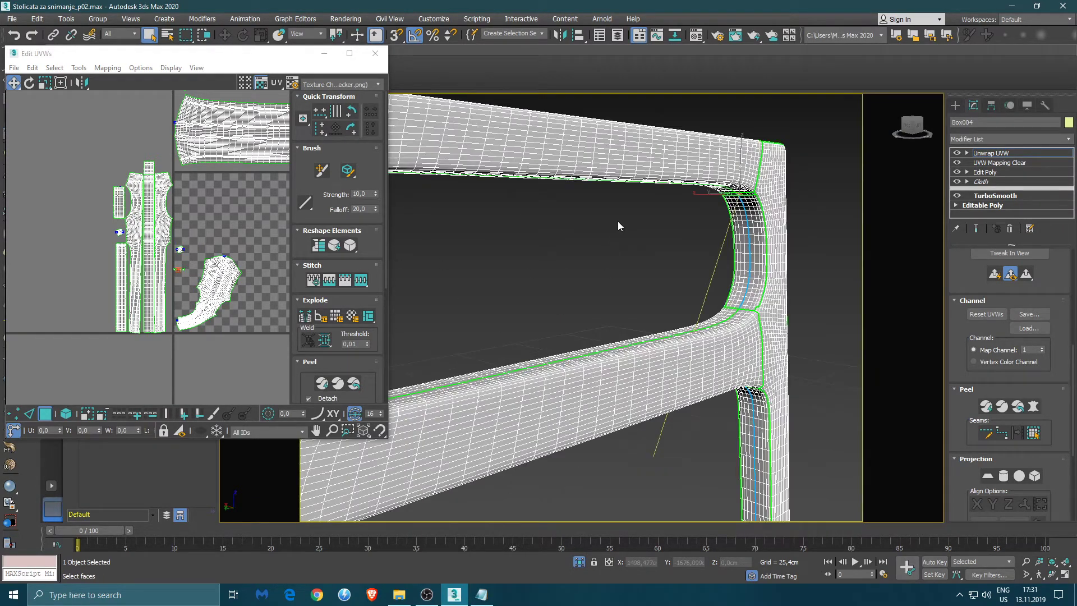
{"action": "scroll", "coordinate": [425, 257], "scroll_direction": "up", "scroll_amount": 3}
{"action": "middle_click_drag", "start_coordinate": [796, 235], "coordinate": [527, 267]}
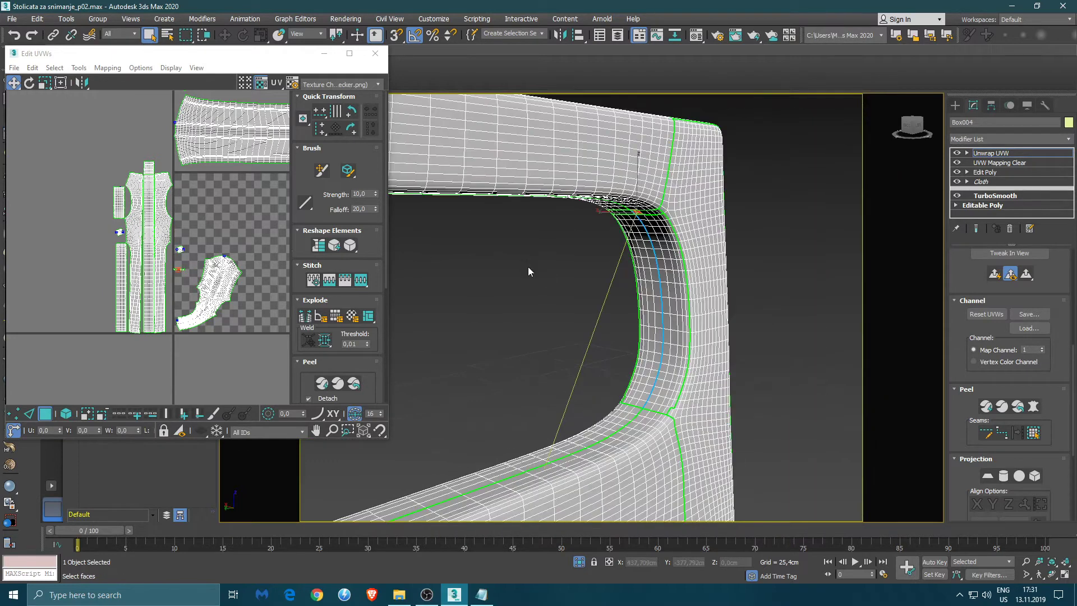
{"action": "left_click", "coordinate": [179, 270]}
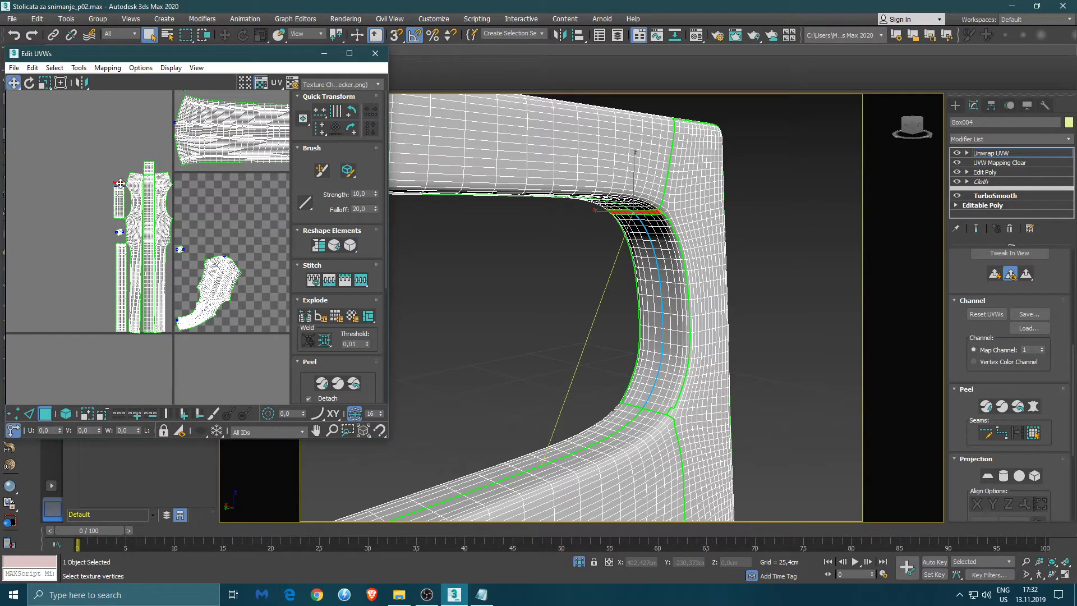
{"action": "scroll", "coordinate": [120, 183], "scroll_direction": "up", "scroll_amount": 10}
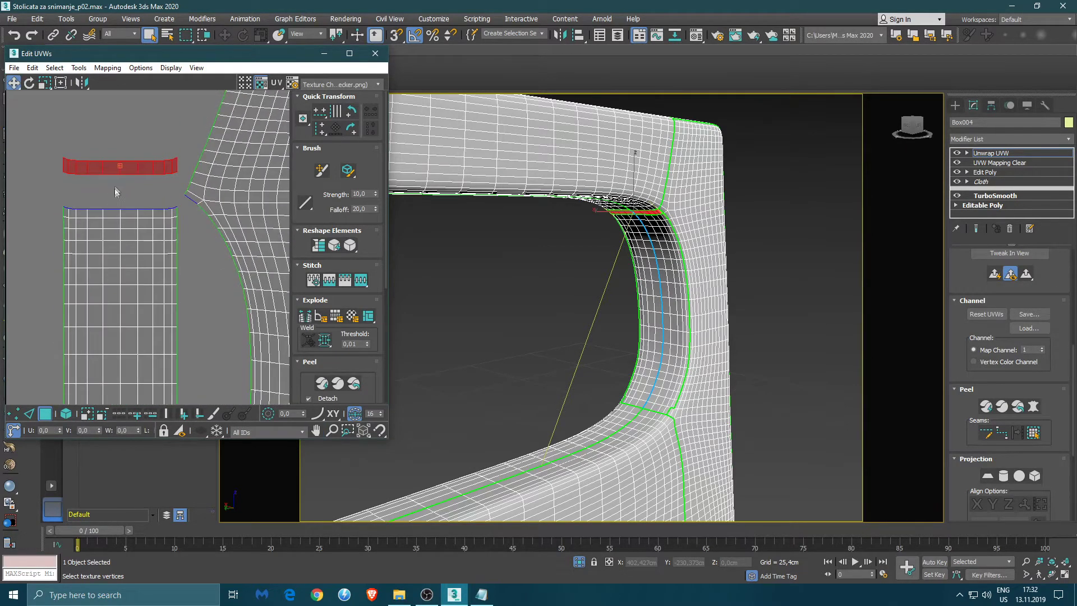
{"action": "left_click_drag", "start_coordinate": [122, 170], "coordinate": [122, 205]}
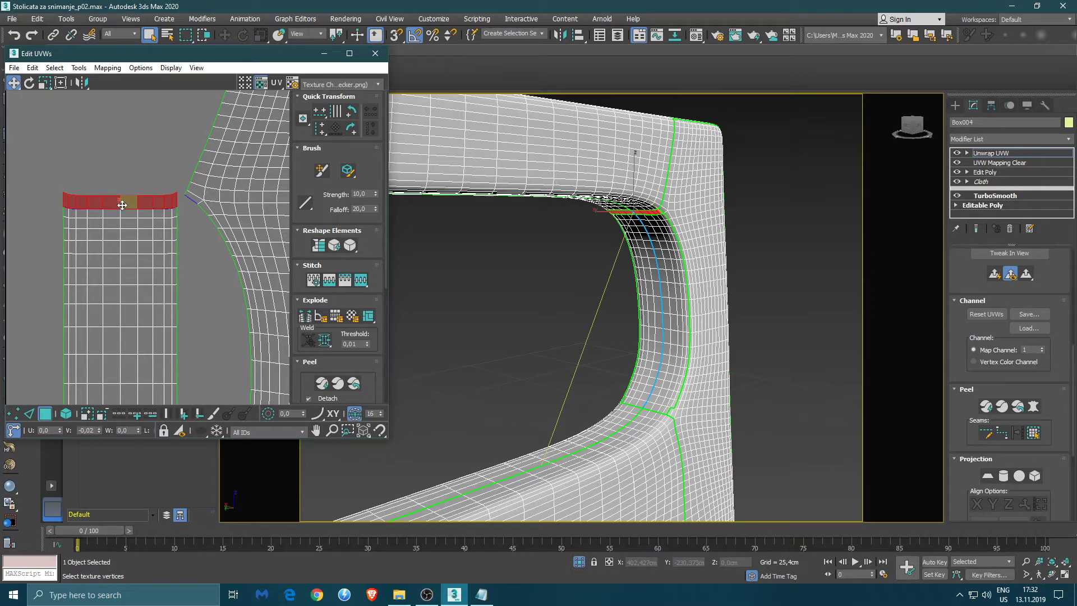
- Try stitching the thin strip to its neighbour, undo the stitch and select the upper inner-face strip
{"action": "left_click", "coordinate": [329, 280]}
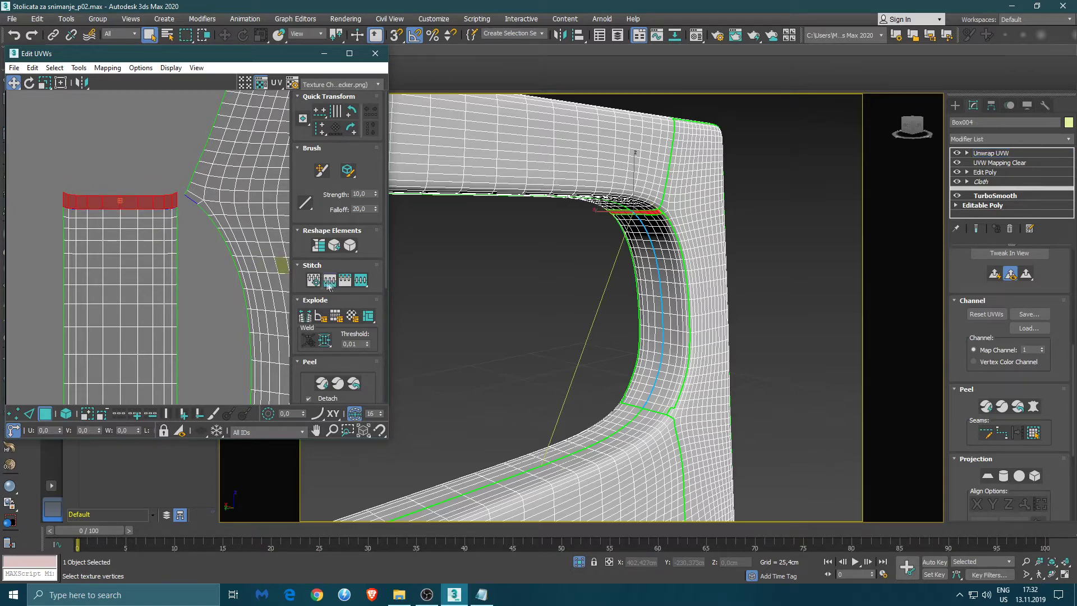
{"action": "key", "text": "ctrl+z"}
{"action": "left_click", "coordinate": [196, 257]}
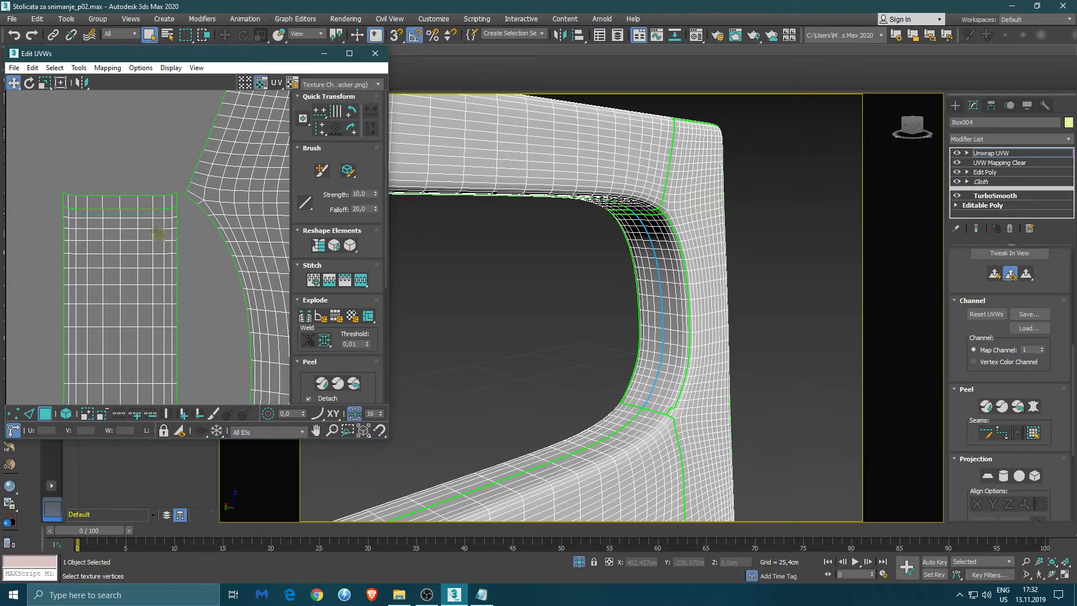
{"action": "left_click", "coordinate": [92, 211]}
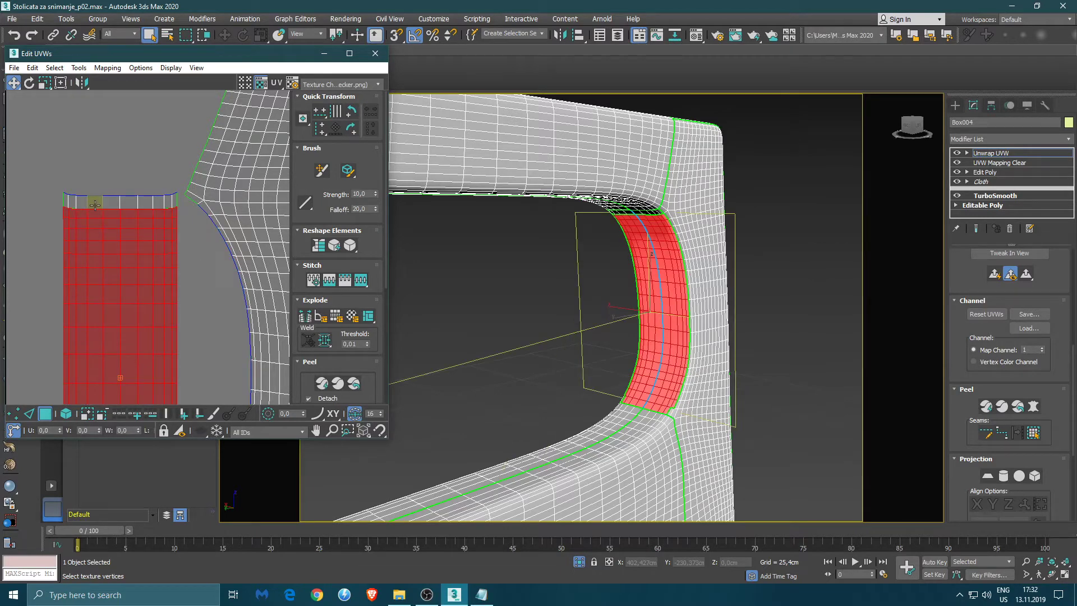
- Select the thin strip above the upper inner-face strip and rotate it half a turn in place
{"action": "left_click", "coordinate": [174, 204]}
{"action": "left_click", "coordinate": [174, 210]}
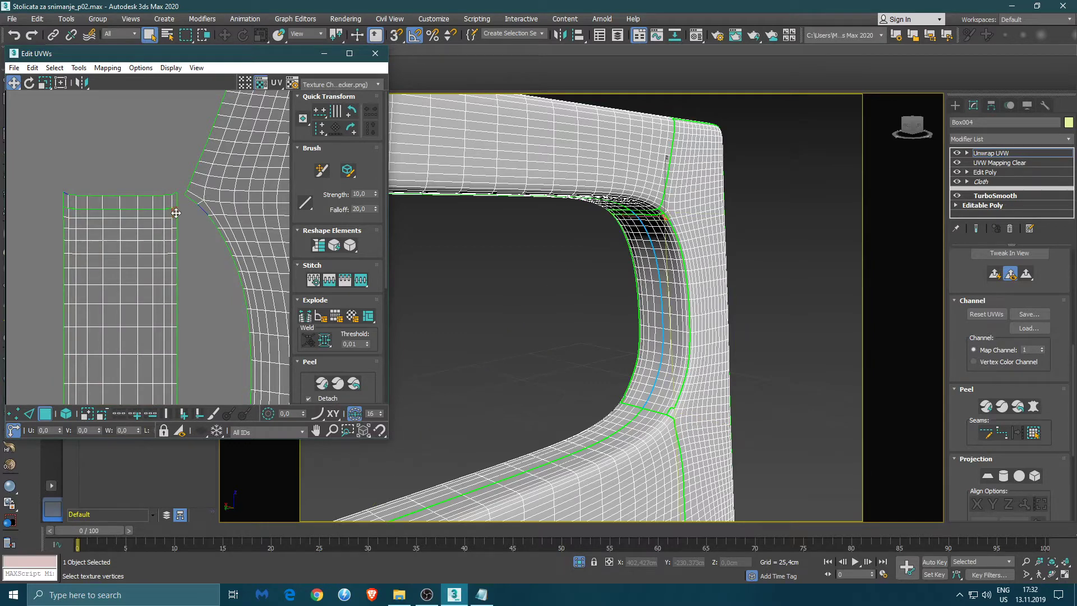
{"action": "double_click", "coordinate": [66, 203]}
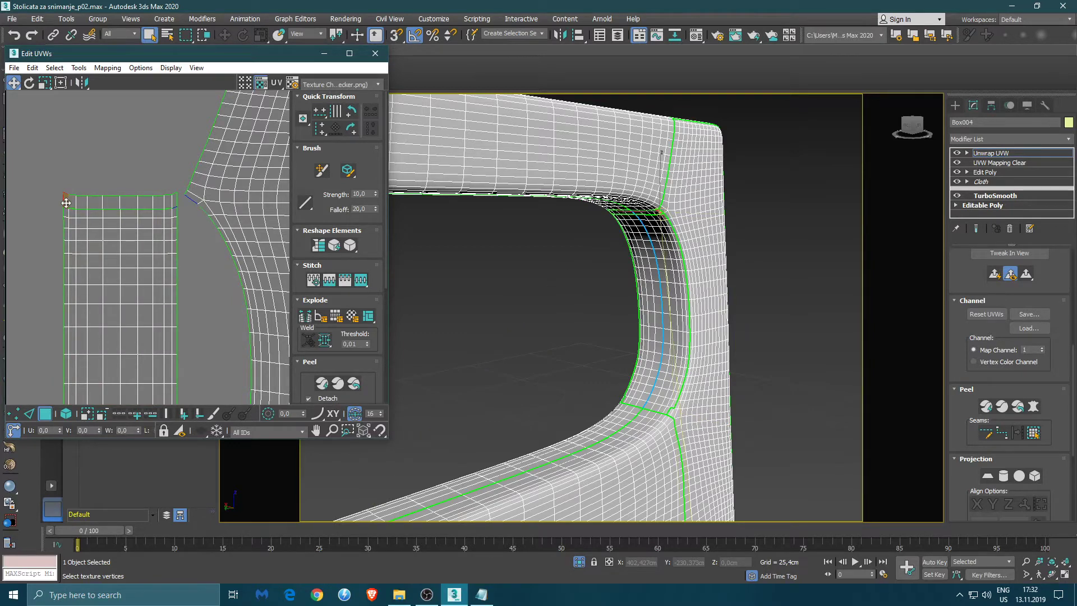
{"action": "key", "text": "e"}
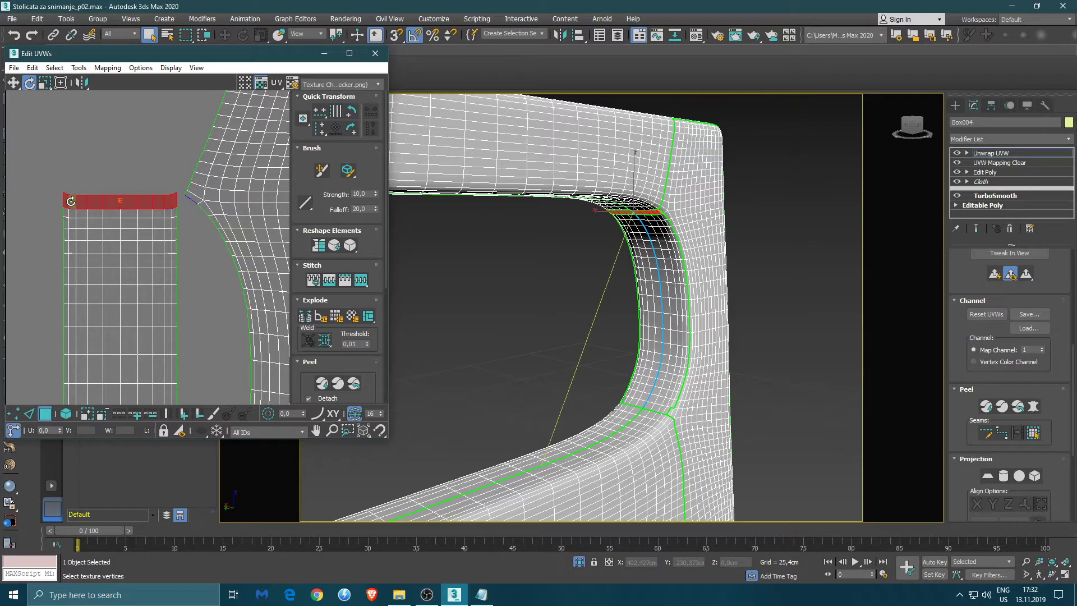
{"action": "left_click_drag", "start_coordinate": [88, 180], "coordinate": [168, 212]}
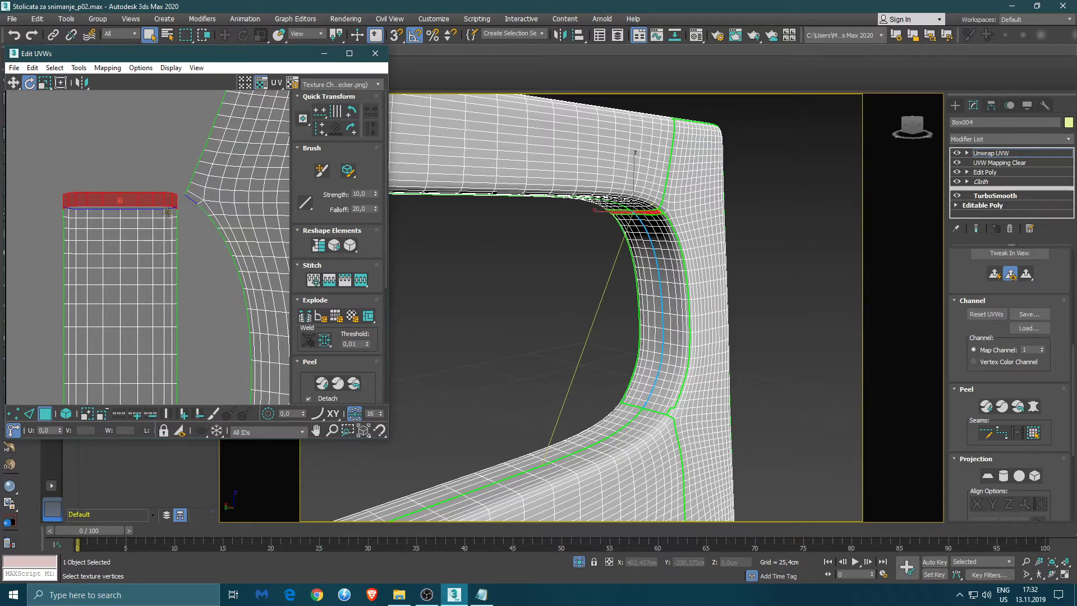
- Stitch the rotated thin strip to the upper edge of the upper inner-face strip
{"action": "left_click", "coordinate": [191, 223]}
{"action": "left_click", "coordinate": [113, 213]}
{"action": "double_click", "coordinate": [112, 200]}
{"action": "left_click", "coordinate": [329, 280]}
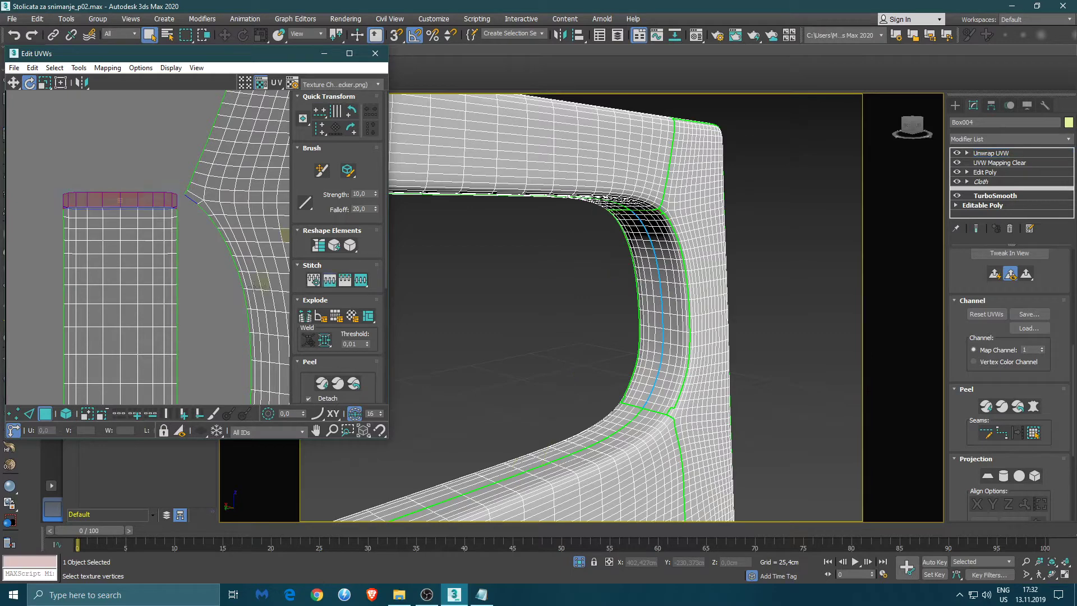
{"action": "left_click", "coordinate": [213, 275]}
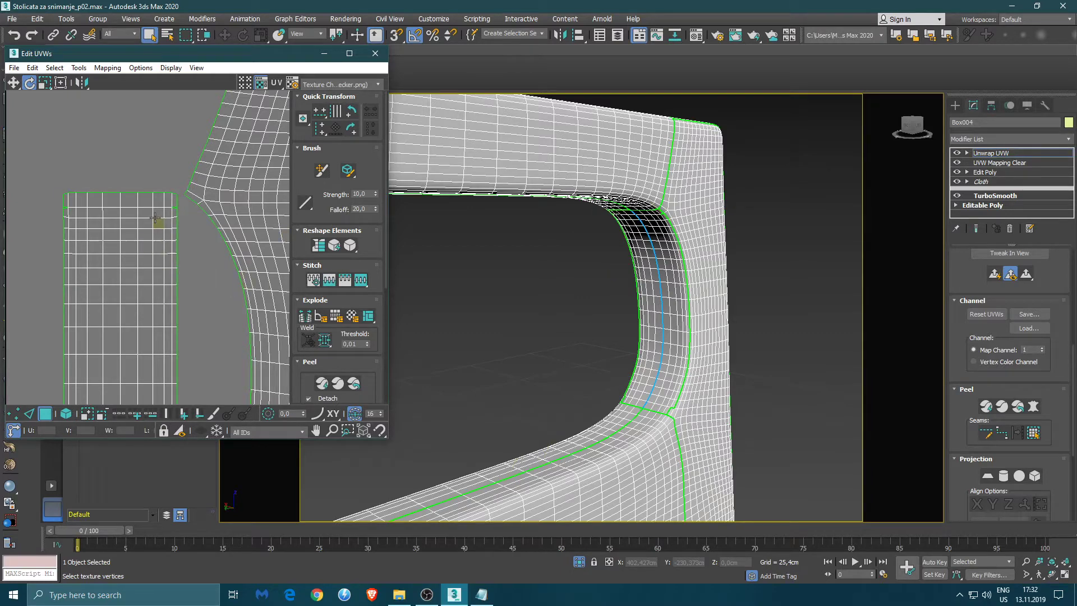
- Try stitching the short open seam edge near the joined strip's upper corner, and undo the stitch
{"action": "scroll", "coordinate": [161, 212], "scroll_direction": "up", "scroll_amount": 5}
{"action": "key", "text": "2"}
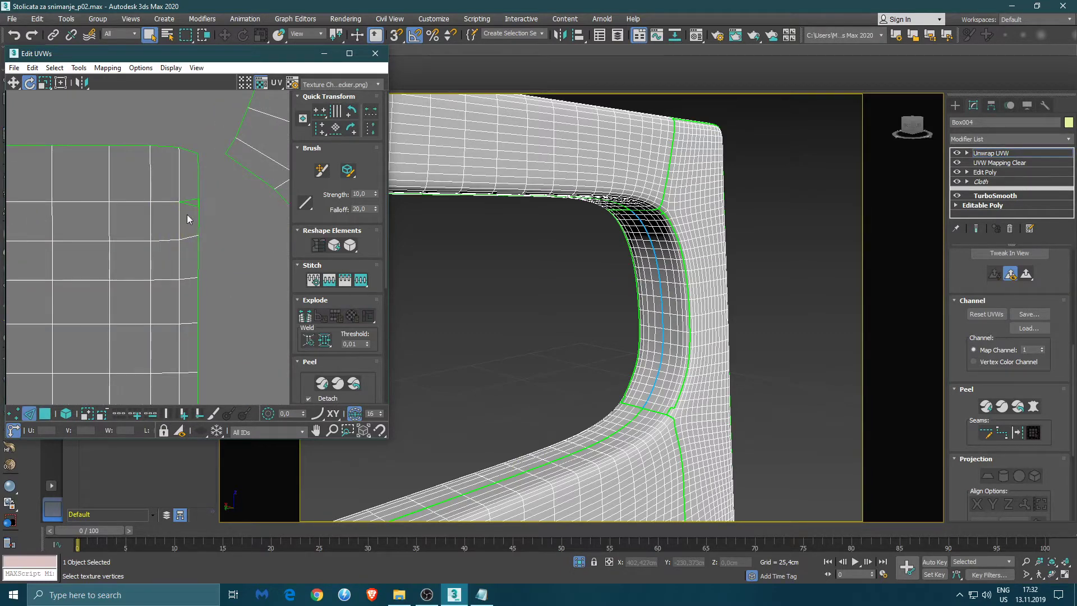
{"action": "left_click", "coordinate": [193, 200]}
{"action": "left_click", "coordinate": [323, 281]}
{"action": "key", "text": "ctrl+z"}
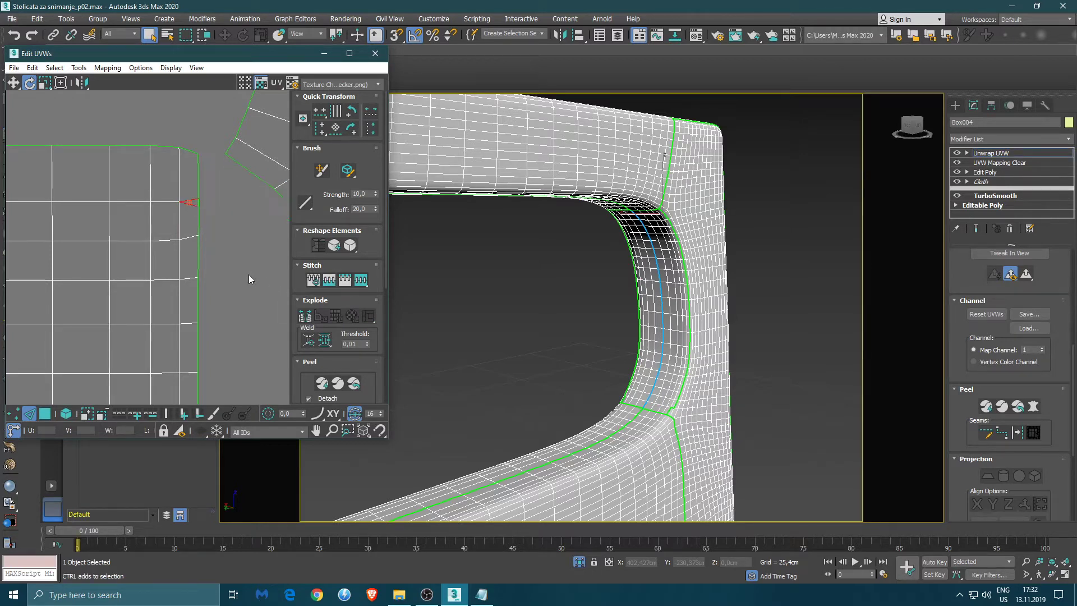
{"action": "left_click", "coordinate": [234, 254]}
- Select the remaining curved frame shell inside the checker tile and flatten it into separate pieces
{"action": "middle_click_drag", "start_coordinate": [141, 240], "coordinate": [157, 237]}
{"action": "scroll", "coordinate": [157, 239], "scroll_direction": "down", "scroll_amount": 1}
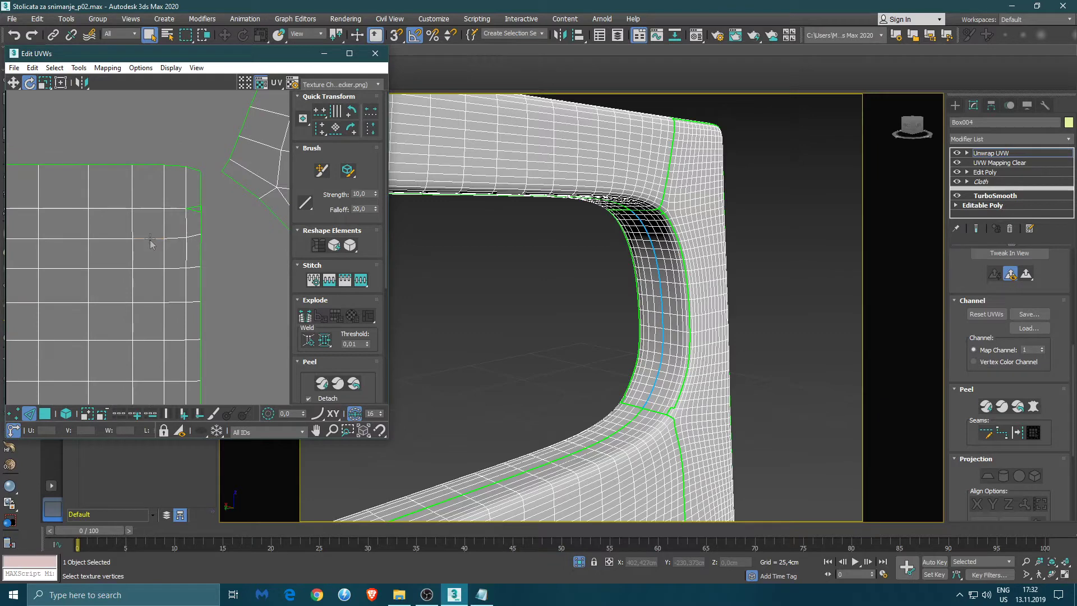
{"action": "scroll", "coordinate": [147, 257], "scroll_direction": "down", "scroll_amount": 5}
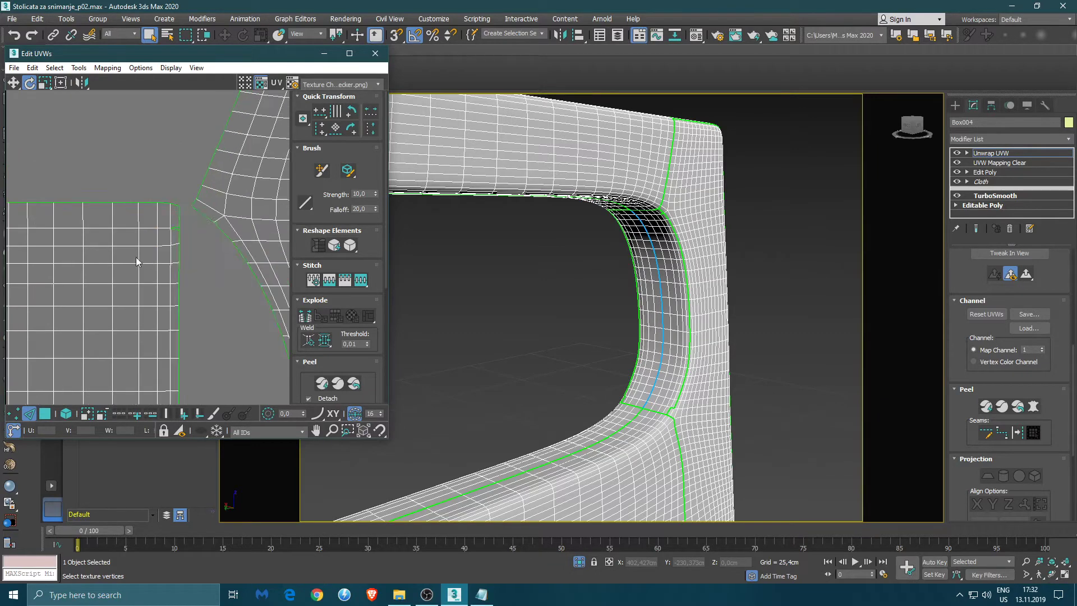
{"action": "middle_click_drag", "start_coordinate": [135, 263], "coordinate": [134, 208]}
{"action": "scroll", "coordinate": [168, 236], "scroll_direction": "down", "scroll_amount": 1}
{"action": "scroll", "coordinate": [155, 194], "scroll_direction": "down", "scroll_amount": 1}
{"action": "left_click", "coordinate": [222, 291]}
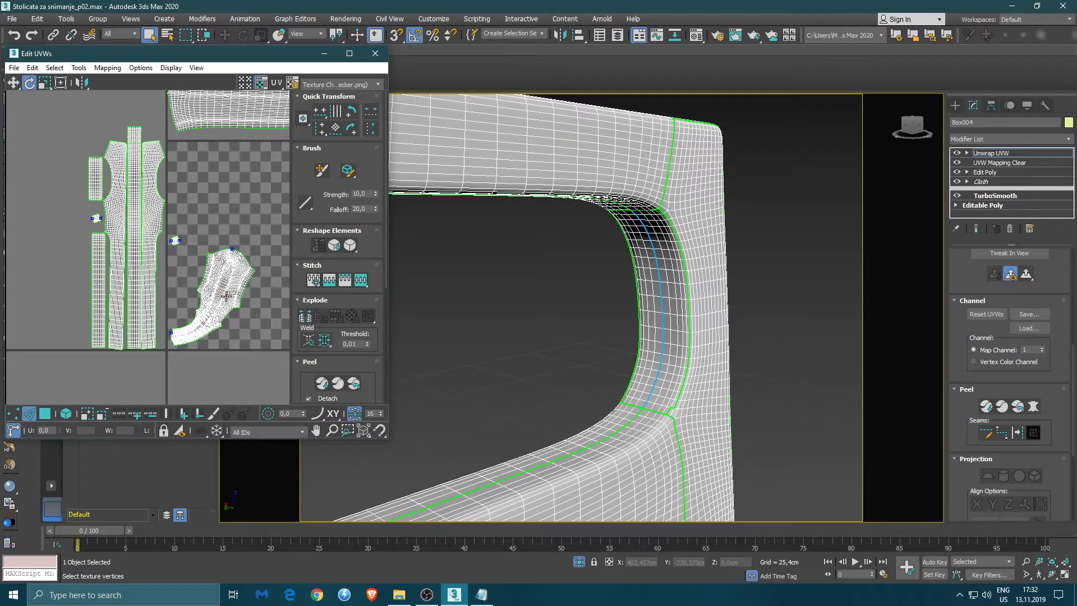
{"action": "key", "text": "3"}
{"action": "double_click", "coordinate": [219, 304]}
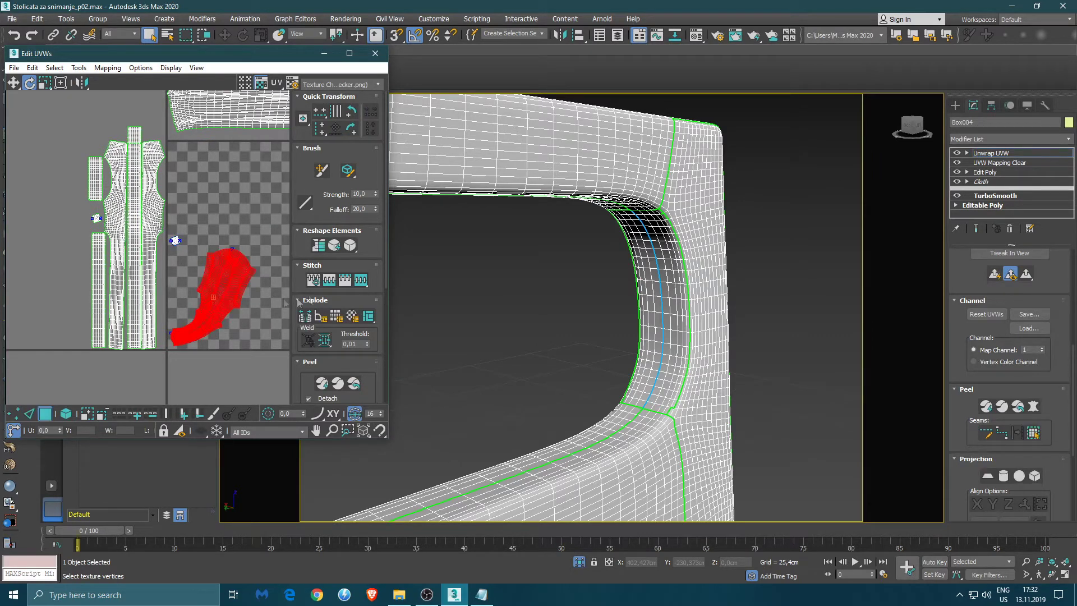
{"action": "left_click", "coordinate": [321, 316]}
{"action": "middle_click_drag", "start_coordinate": [245, 251], "coordinate": [184, 242]}
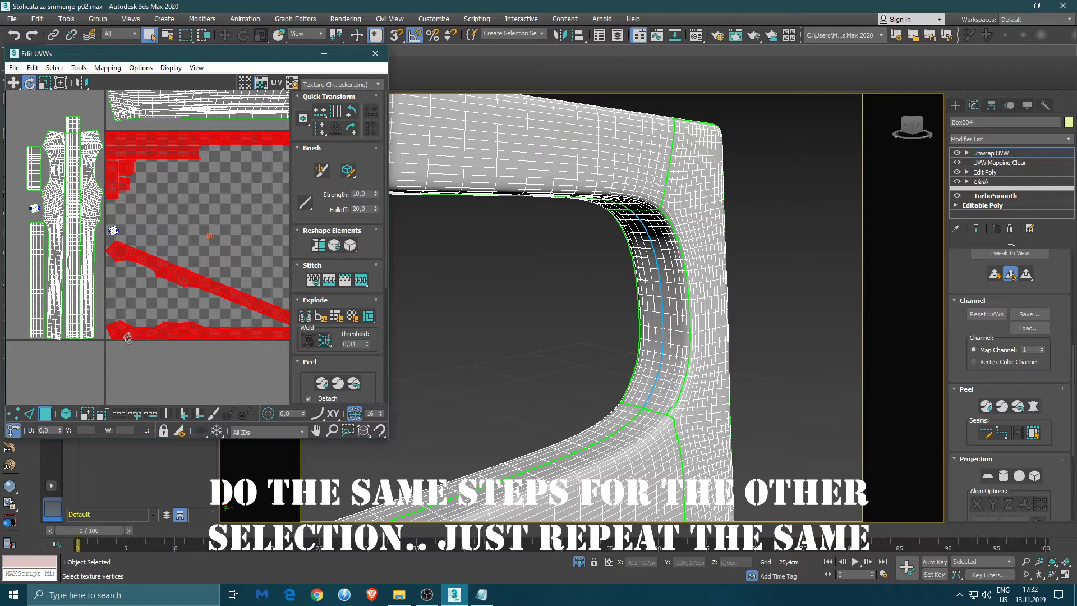
- Rotate the lowest side-face shell of the new pieces upright and place it outside the checker tile
{"action": "left_click", "coordinate": [154, 361]}
{"action": "double_click", "coordinate": [116, 333]}
{"action": "left_click_drag", "start_coordinate": [116, 333], "coordinate": [147, 247]}
{"action": "scroll", "coordinate": [113, 304], "scroll_direction": "down", "scroll_amount": 3}
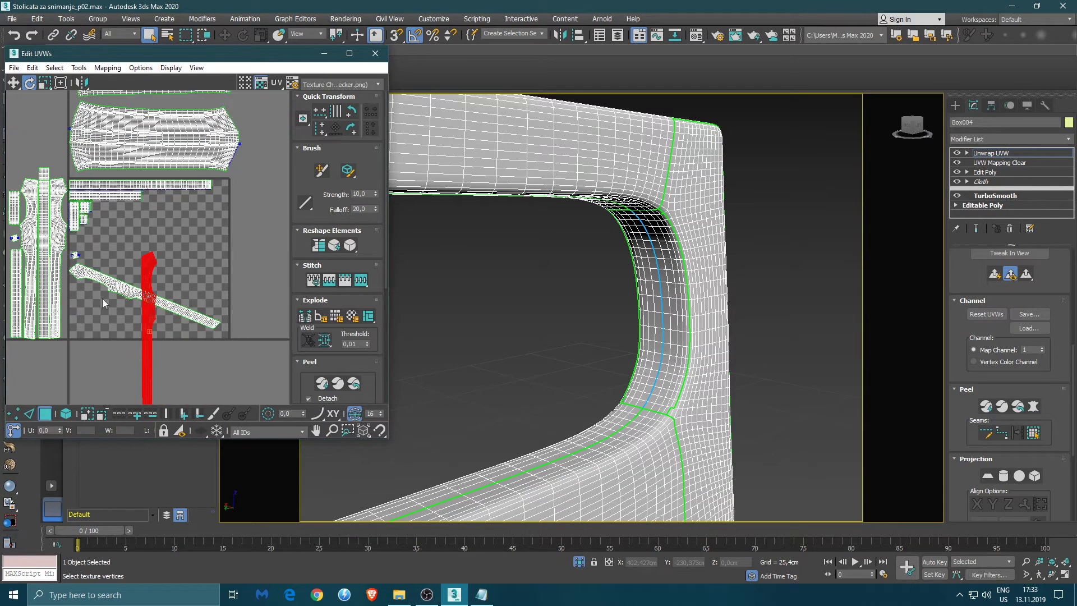
{"action": "scroll", "coordinate": [140, 315], "scroll_direction": "down", "scroll_amount": 2}
{"action": "key", "text": "w"}
{"action": "left_click_drag", "start_coordinate": [150, 319], "coordinate": [245, 262]}
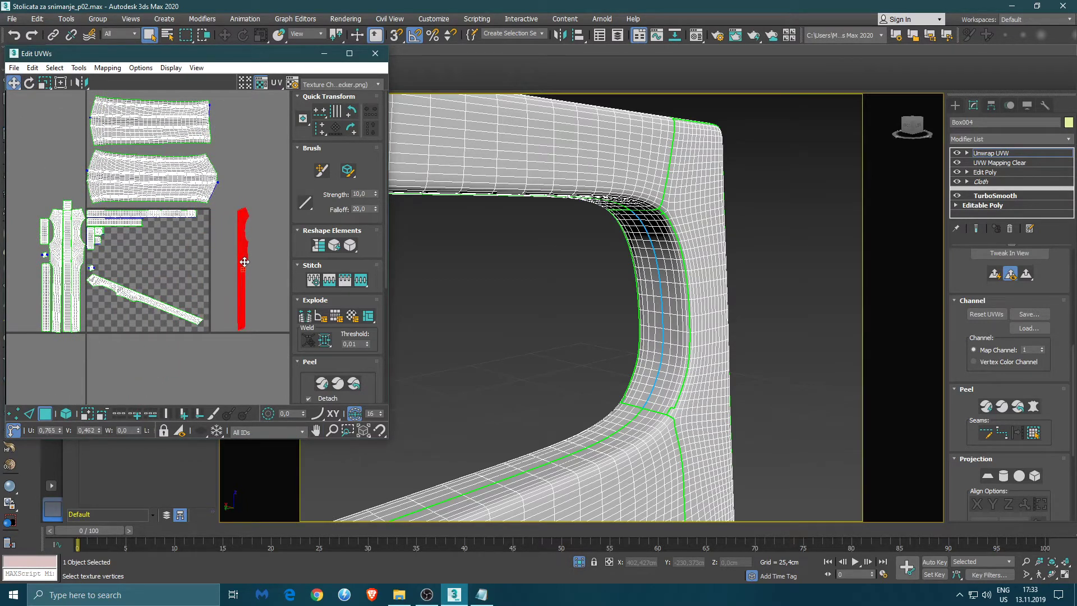
- Rotate the longest straight strip 90 degrees and place it alongside the straight edge of the upright side-face shell
{"action": "left_click", "coordinate": [191, 214]}
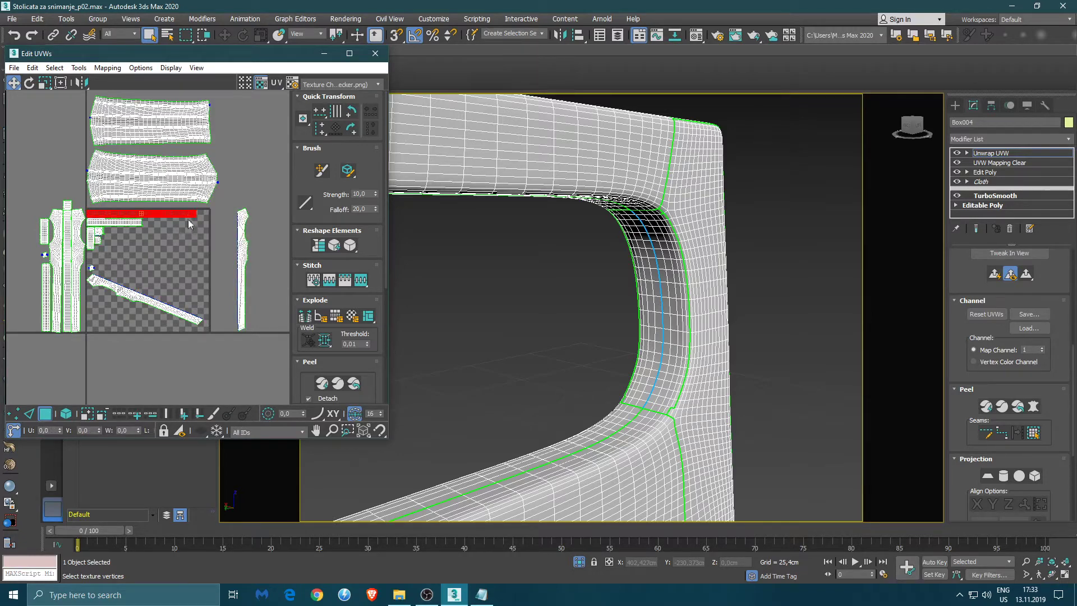
{"action": "left_click_drag", "start_coordinate": [191, 215], "coordinate": [236, 283]}
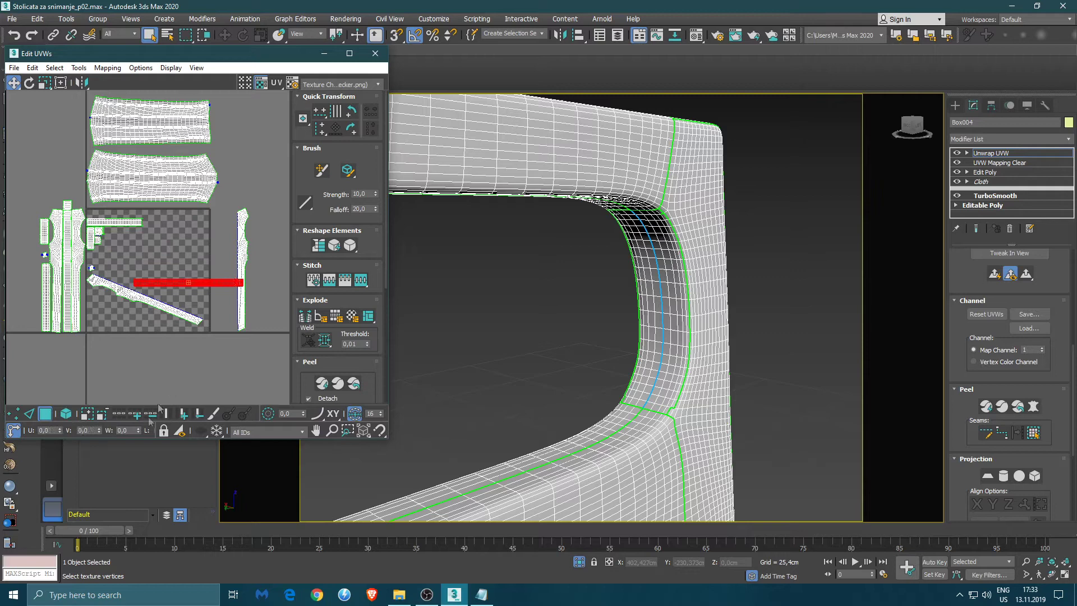
{"action": "left_click", "coordinate": [29, 83]}
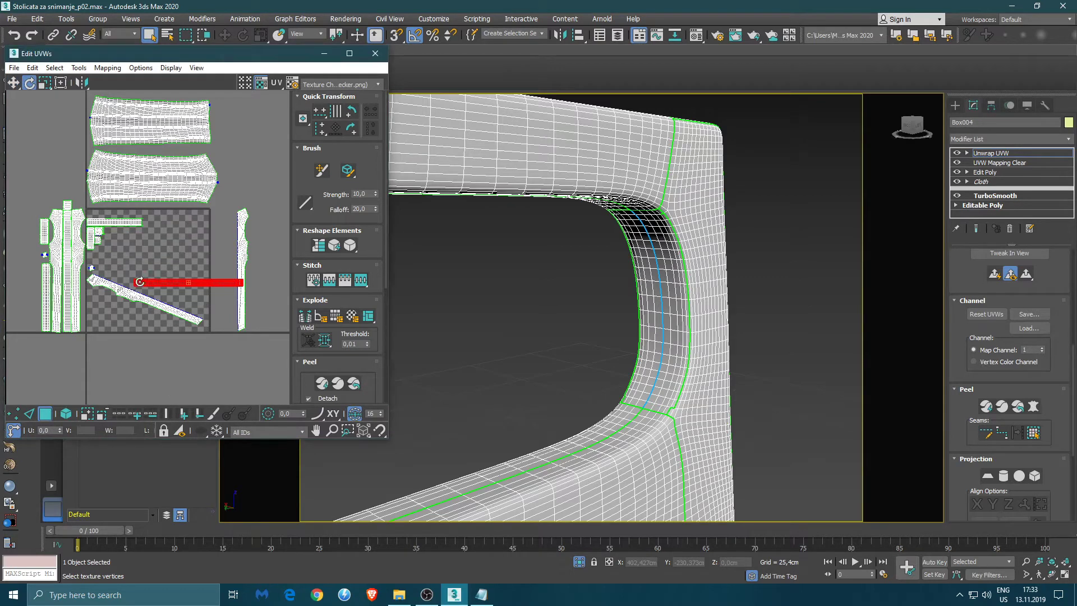
{"action": "left_click_drag", "start_coordinate": [154, 273], "coordinate": [186, 256]}
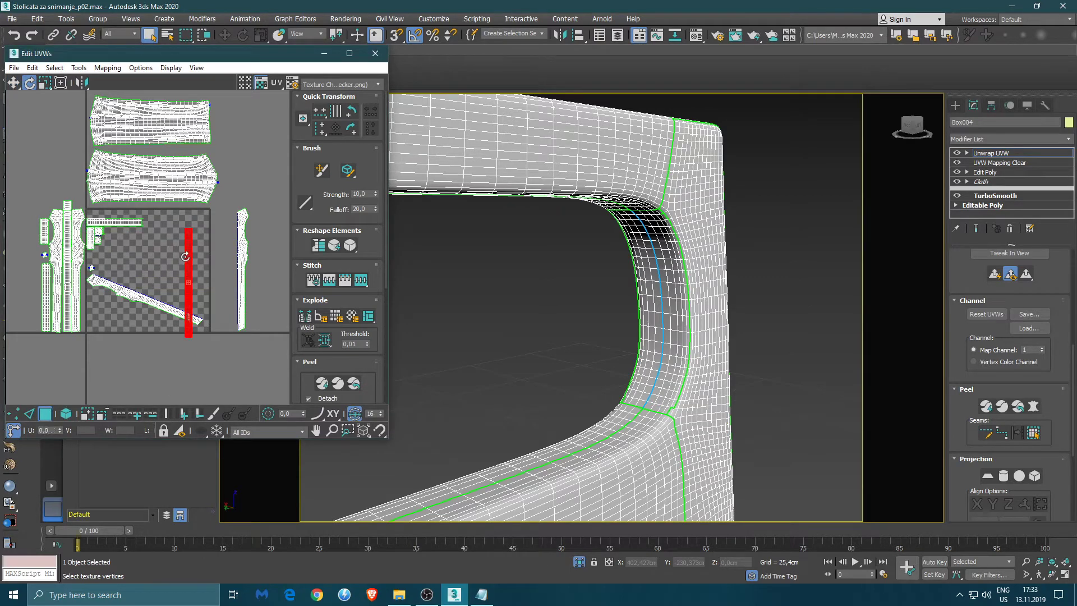
{"action": "left_click", "coordinate": [14, 82]}
{"action": "left_click_drag", "start_coordinate": [189, 296], "coordinate": [231, 287]}
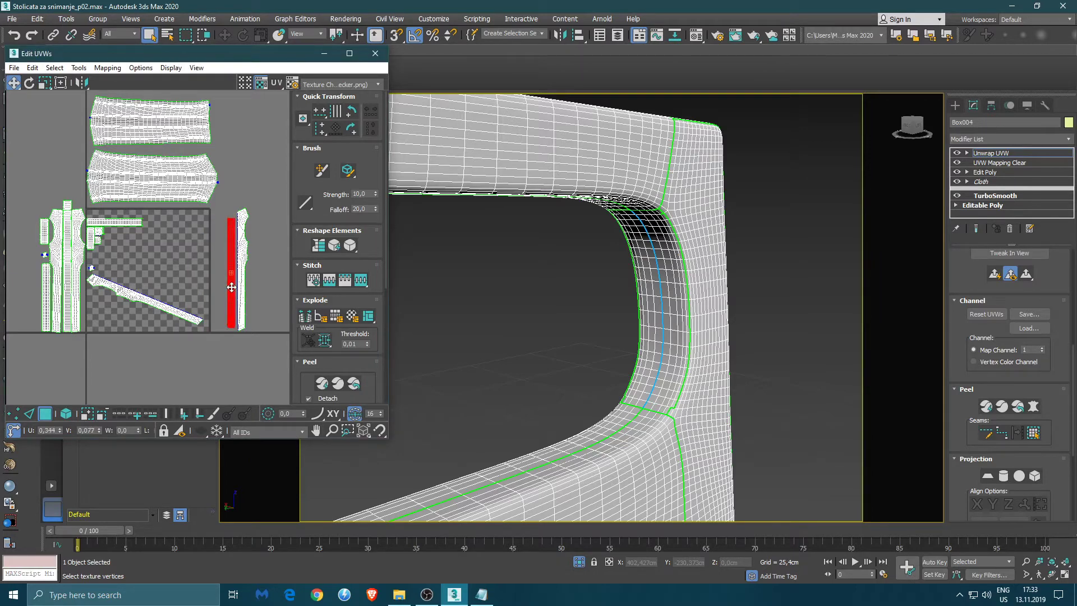
- Scale the long strip up slightly to match the side-face shell's length and move it closer to the shell's edge
{"action": "scroll", "coordinate": [231, 287], "scroll_direction": "up", "scroll_amount": 4}
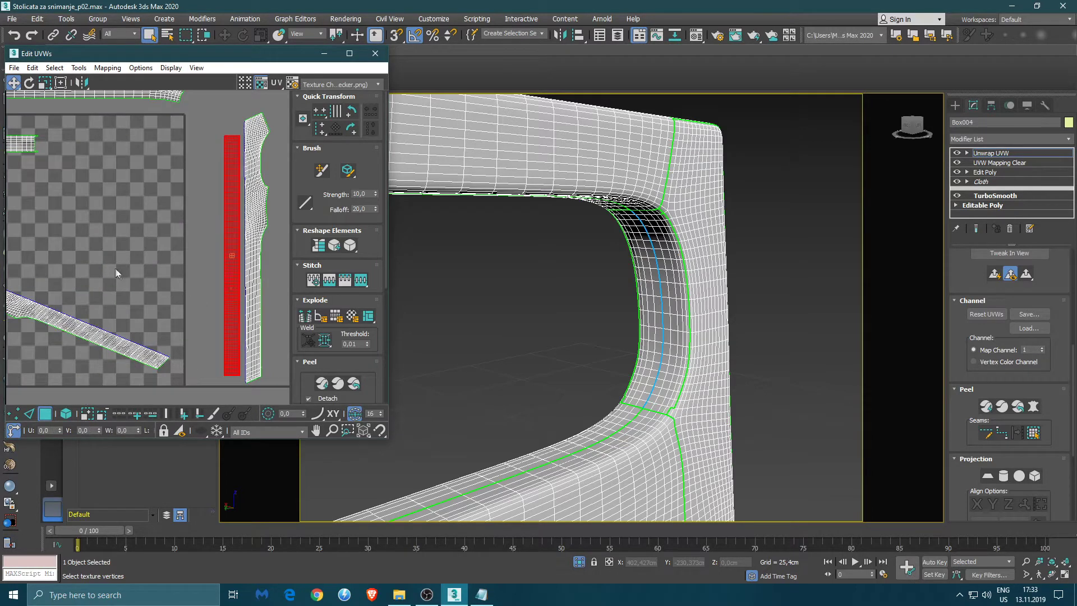
{"action": "left_click", "coordinate": [45, 82]}
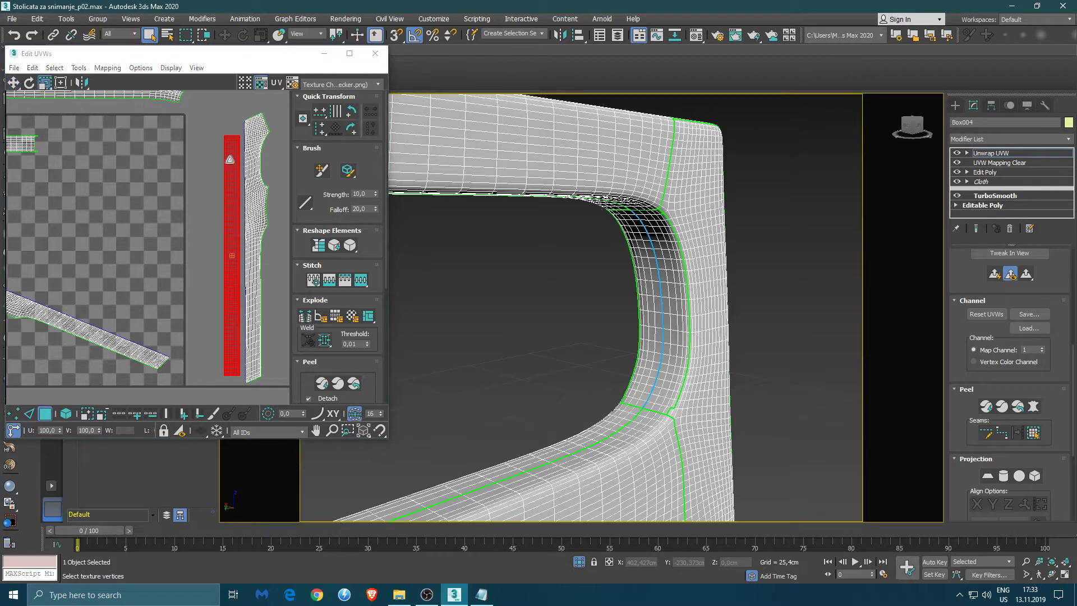
{"action": "left_click_drag", "start_coordinate": [231, 148], "coordinate": [231, 143]}
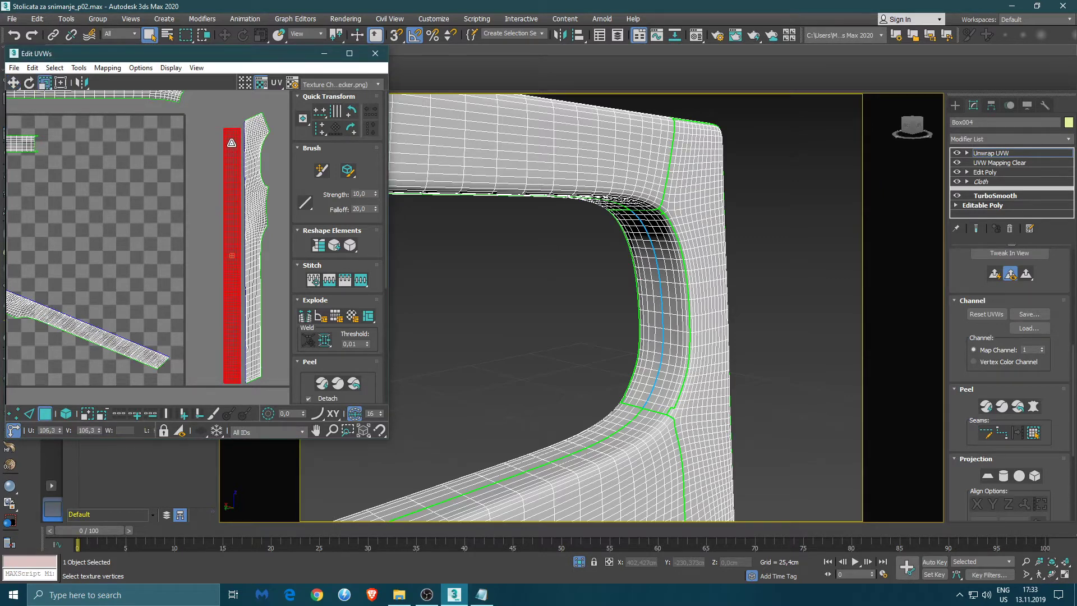
{"action": "left_click", "coordinate": [13, 82]}
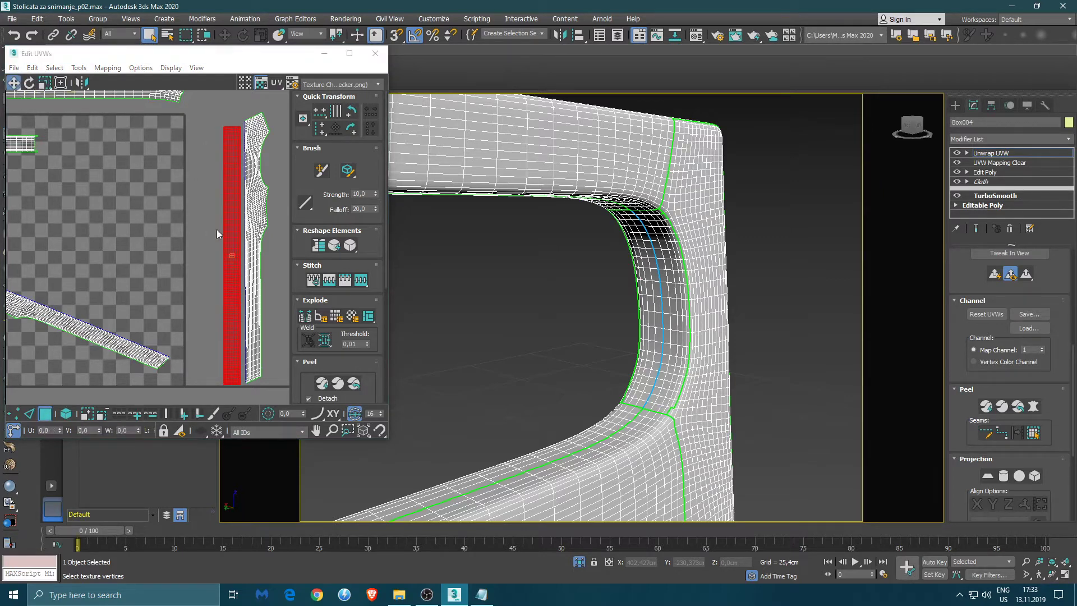
{"action": "left_click_drag", "start_coordinate": [232, 228], "coordinate": [234, 224]}
- Check the long strip's orientation against the top of the leg on the model and rotate the strip half a turn
{"action": "scroll", "coordinate": [523, 347], "scroll_direction": "down", "scroll_amount": 5}
{"action": "middle_click_drag", "start_coordinate": [523, 347], "coordinate": [636, 307]}
{"action": "scroll", "coordinate": [530, 337], "scroll_direction": "down", "scroll_amount": 2}
{"action": "scroll", "coordinate": [640, 314], "scroll_direction": "up", "scroll_amount": 2}
{"action": "scroll", "coordinate": [651, 241], "scroll_direction": "up", "scroll_amount": 6}
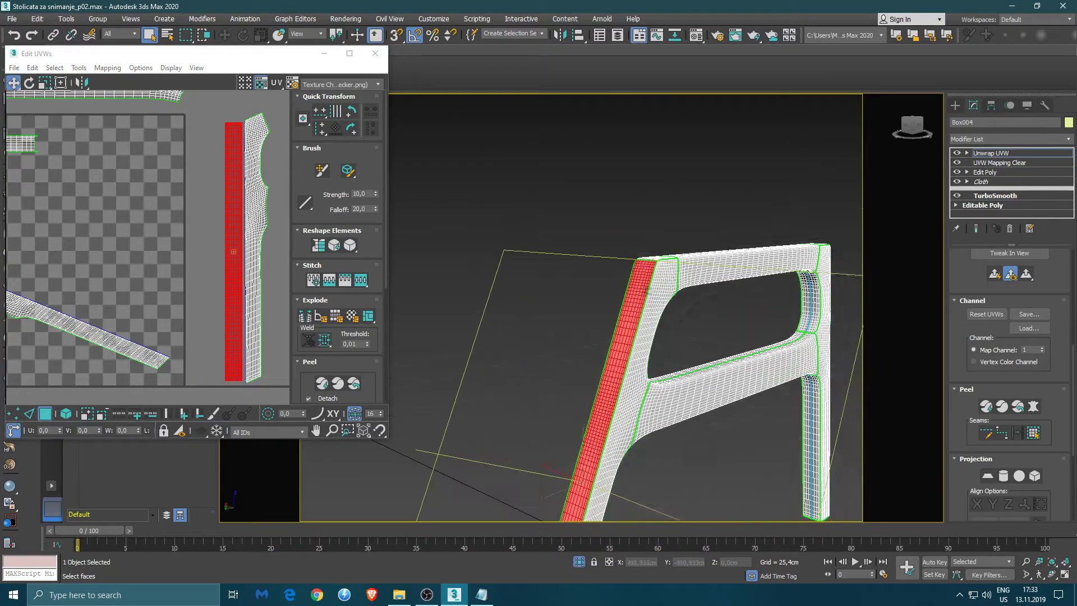
{"action": "left_click", "coordinate": [650, 241]}
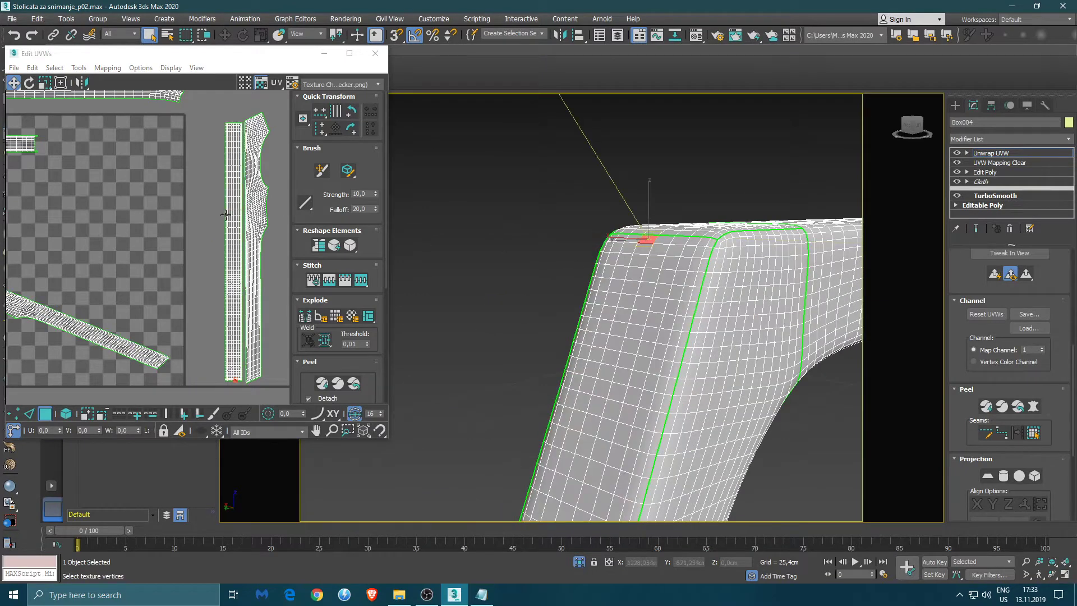
{"action": "left_click", "coordinate": [235, 359]}
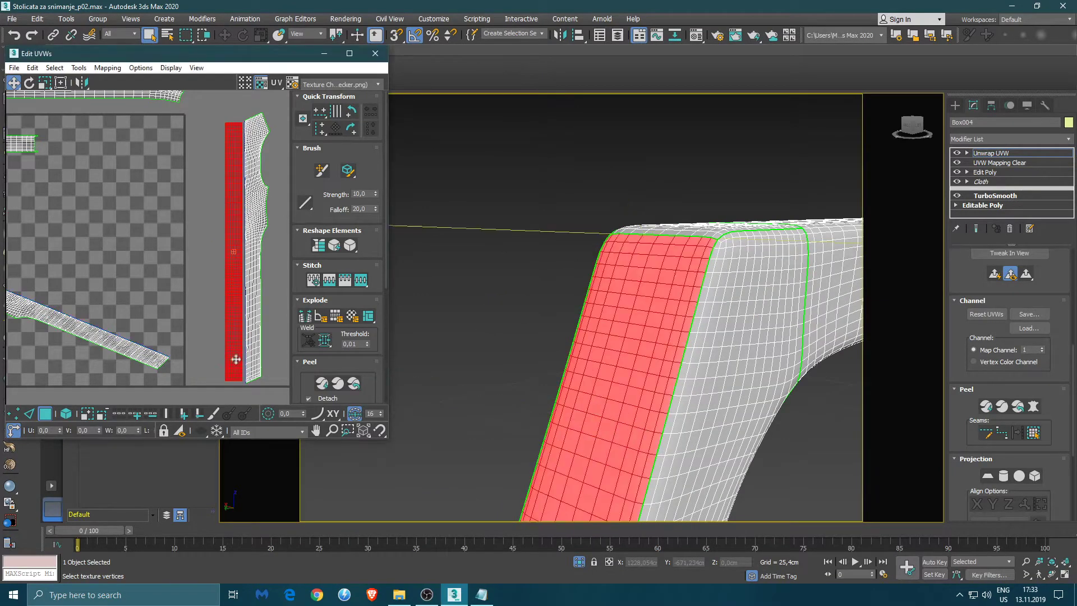
{"action": "left_click", "coordinate": [29, 83]}
{"action": "left_click_drag", "start_coordinate": [156, 334], "coordinate": [205, 182]}
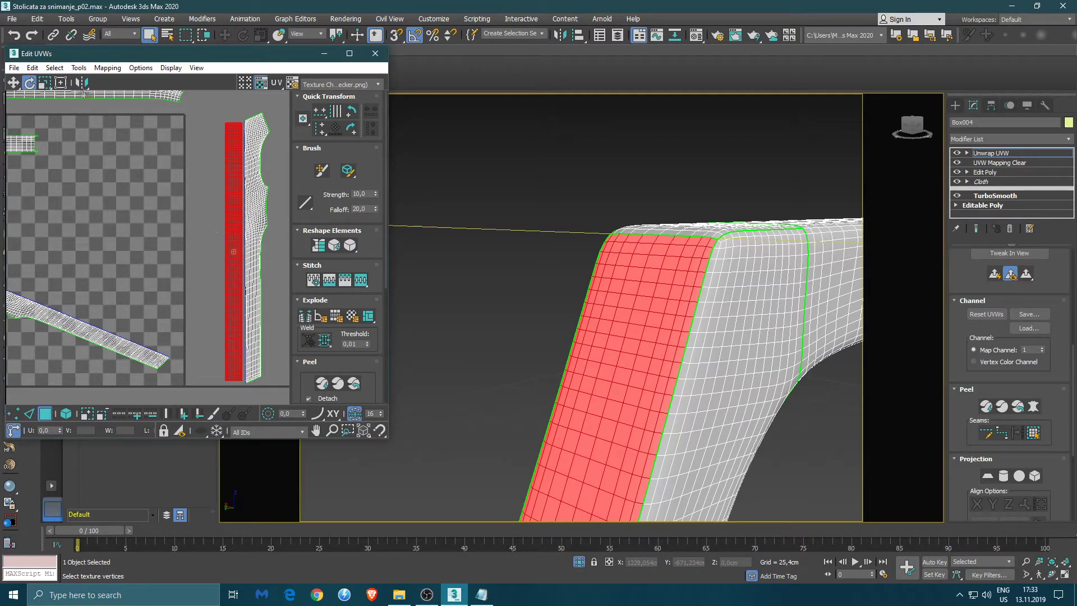
- Scale the long strip to about 102% and fit it flush against the side-face shell's straight edge
{"action": "left_click", "coordinate": [45, 82]}
{"action": "left_click_drag", "start_coordinate": [234, 159], "coordinate": [233, 155]}
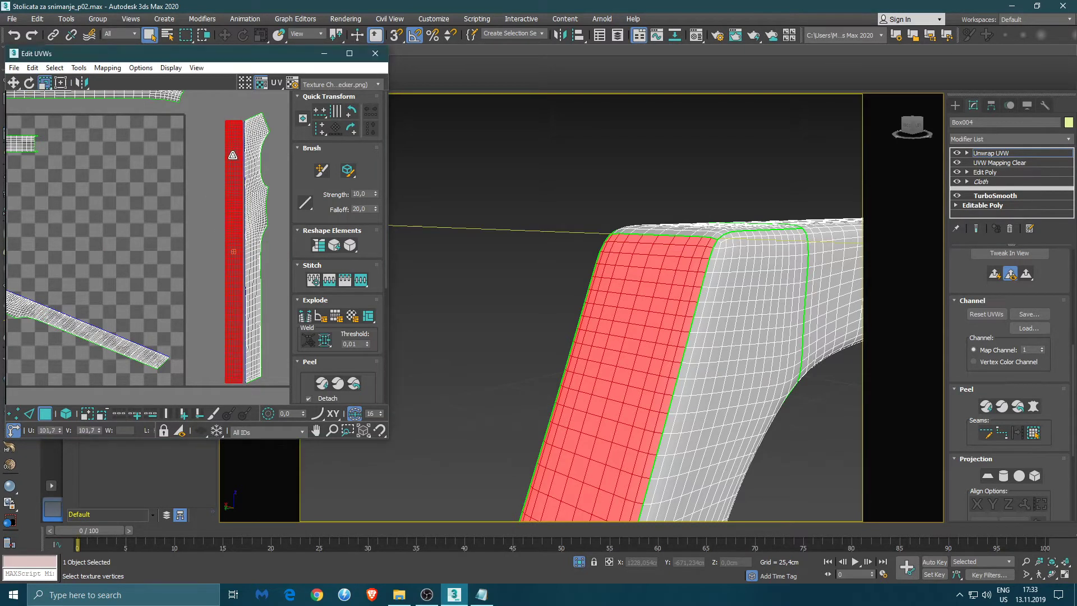
{"action": "left_click", "coordinate": [14, 82]}
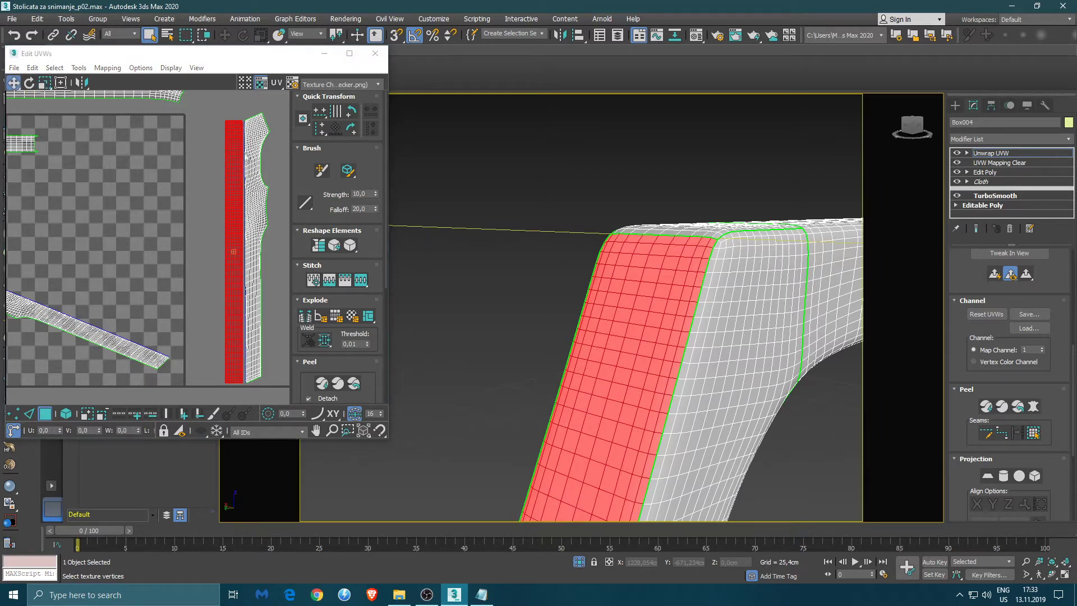
{"action": "scroll", "coordinate": [236, 136], "scroll_direction": "up", "scroll_amount": 3}
{"action": "left_click_drag", "start_coordinate": [234, 150], "coordinate": [235, 144]}
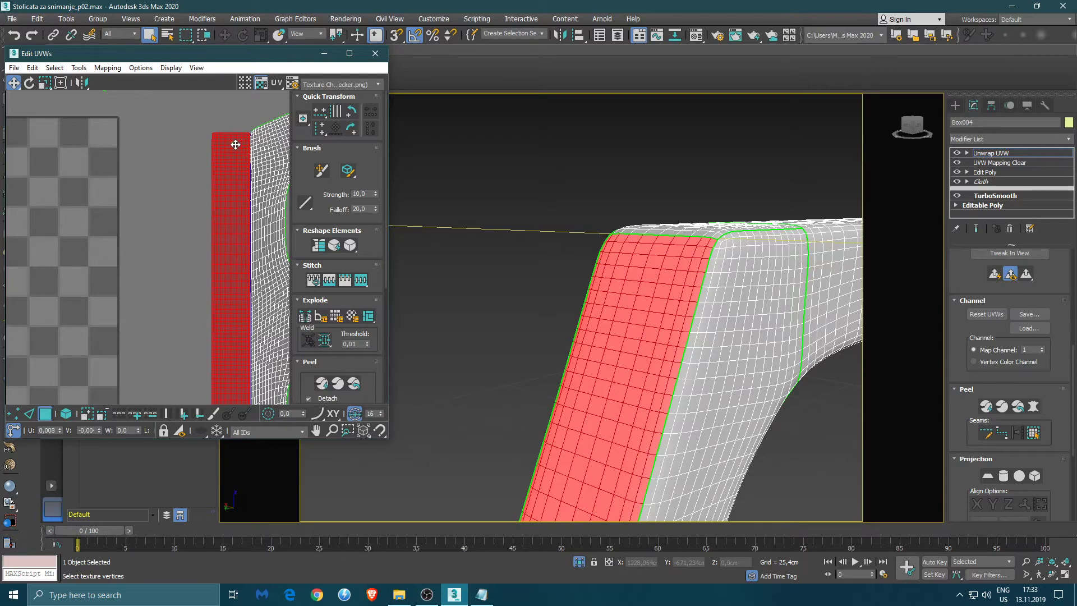
{"action": "left_click", "coordinate": [176, 212]}
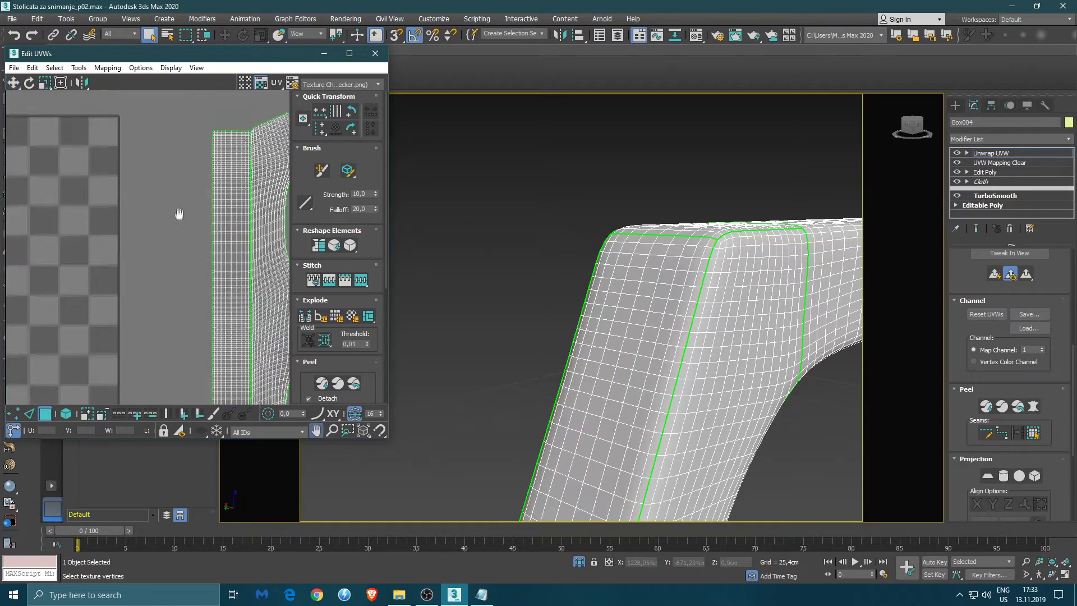
- Rotate the remaining slanted side-face shell about 69.5 degrees clockwise so it stands upright
{"action": "scroll", "coordinate": [159, 255], "scroll_direction": "down", "scroll_amount": 5}
{"action": "left_click", "coordinate": [91, 316]}
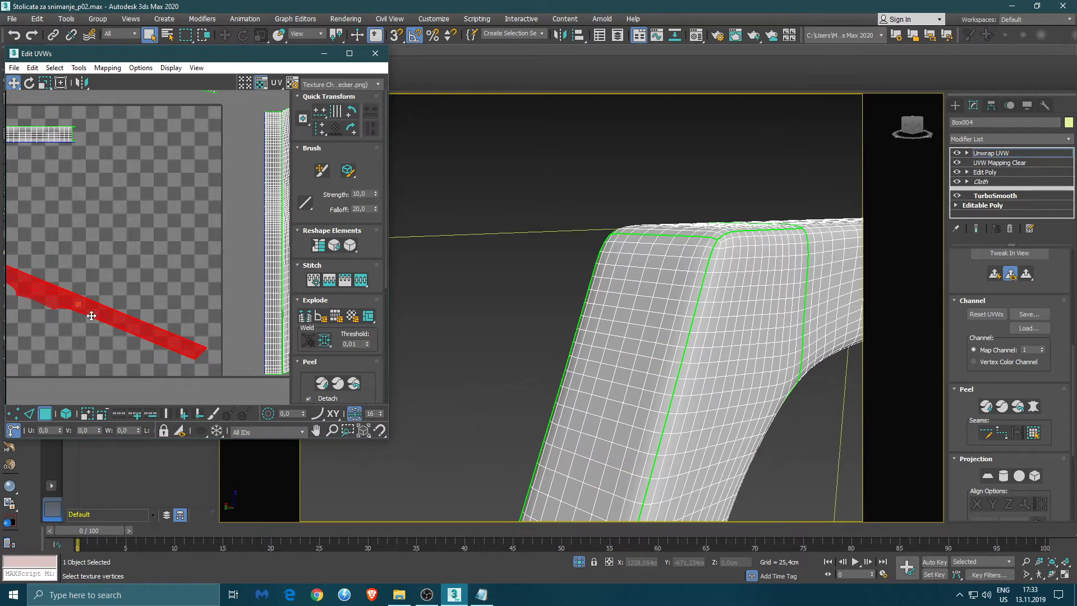
{"action": "scroll", "coordinate": [112, 265], "scroll_direction": "up", "scroll_amount": 2}
{"action": "left_click", "coordinate": [29, 83]}
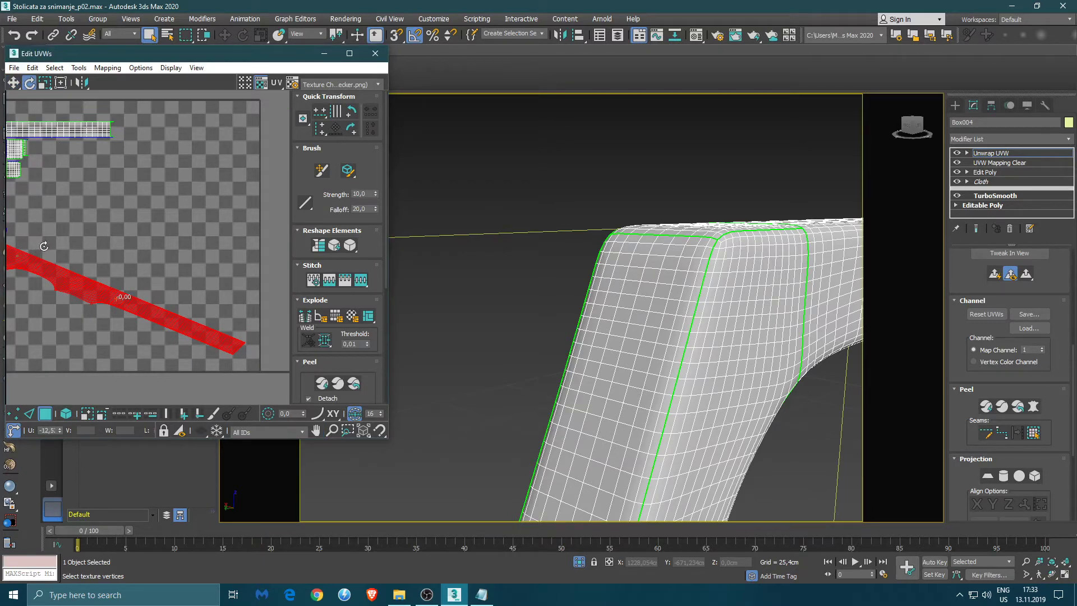
{"action": "left_click_drag", "start_coordinate": [31, 256], "coordinate": [122, 220]}
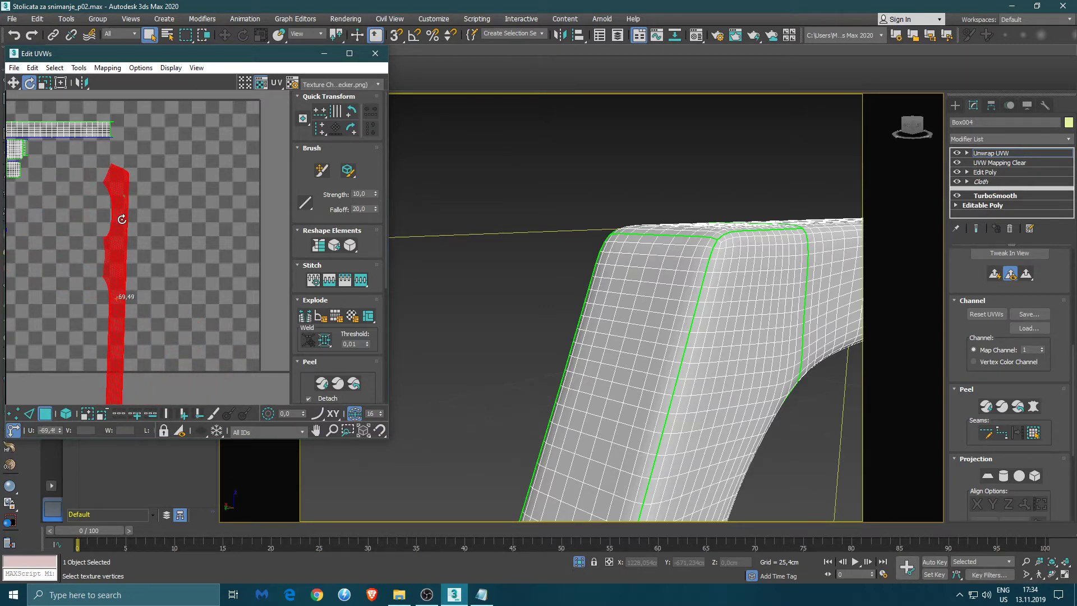
{"action": "middle_click_drag", "start_coordinate": [177, 246], "coordinate": [116, 250]}
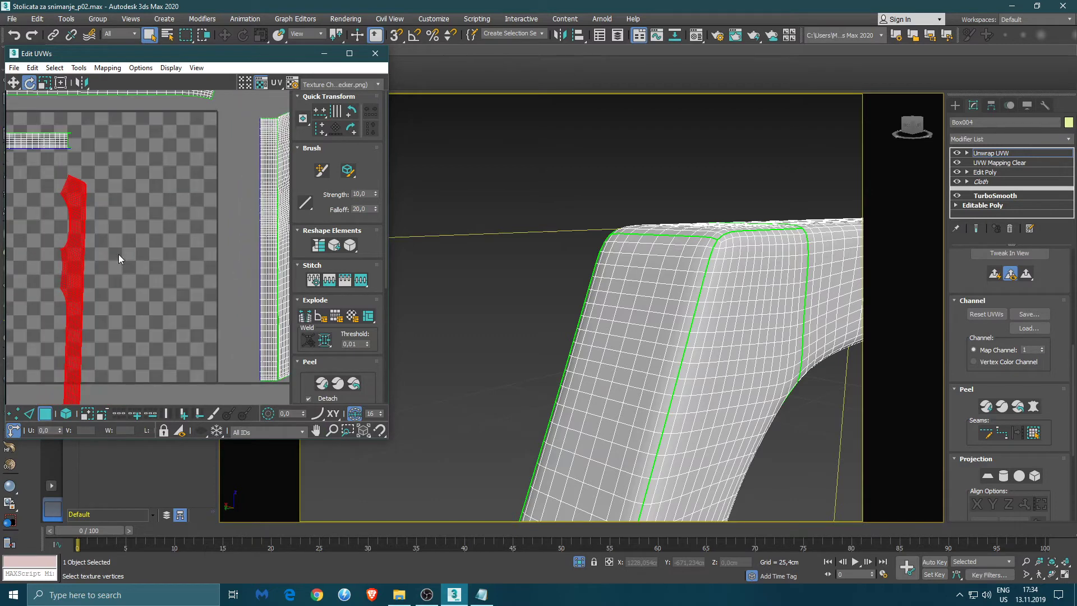
- Move the upright side-face shell next to the free straight edge of the long vertical strip
{"action": "key", "text": "w"}
{"action": "left_click_drag", "start_coordinate": [78, 261], "coordinate": [255, 193]}
{"action": "key", "text": "w"}
{"action": "left_click_drag", "start_coordinate": [252, 139], "coordinate": [249, 143]}
{"action": "key", "text": "w"}
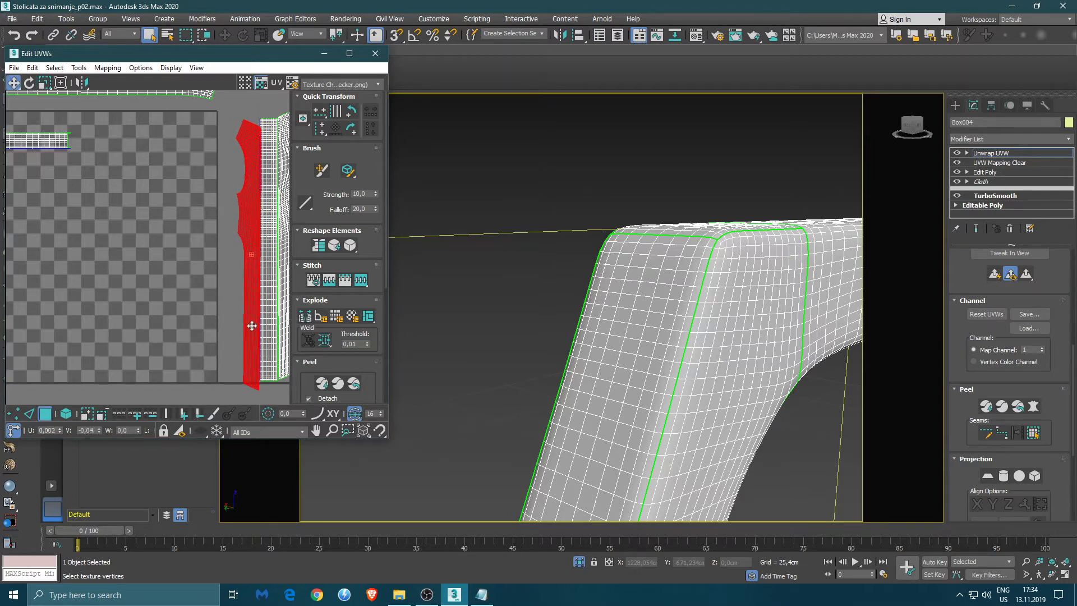
- Fine-tune the side-face shell's position and rotation so its straight edge and lower corner meet the long strip closely
{"action": "middle_click_drag", "start_coordinate": [251, 317], "coordinate": [184, 247]}
{"action": "scroll", "coordinate": [223, 303], "scroll_direction": "up", "scroll_amount": 5}
{"action": "scroll", "coordinate": [221, 293], "scroll_direction": "up", "scroll_amount": 1}
{"action": "scroll", "coordinate": [202, 287], "scroll_direction": "up", "scroll_amount": 3}
{"action": "left_click_drag", "start_coordinate": [112, 299], "coordinate": [119, 290]}
{"action": "key", "text": "e"}
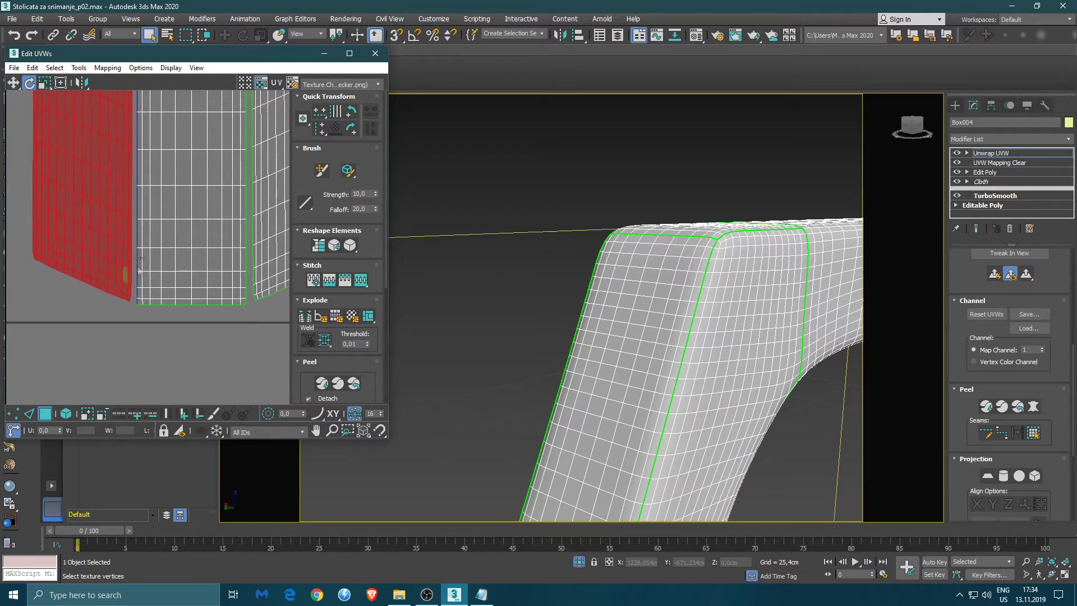
{"action": "key", "text": "w"}
{"action": "left_click_drag", "start_coordinate": [127, 287], "coordinate": [127, 289]}
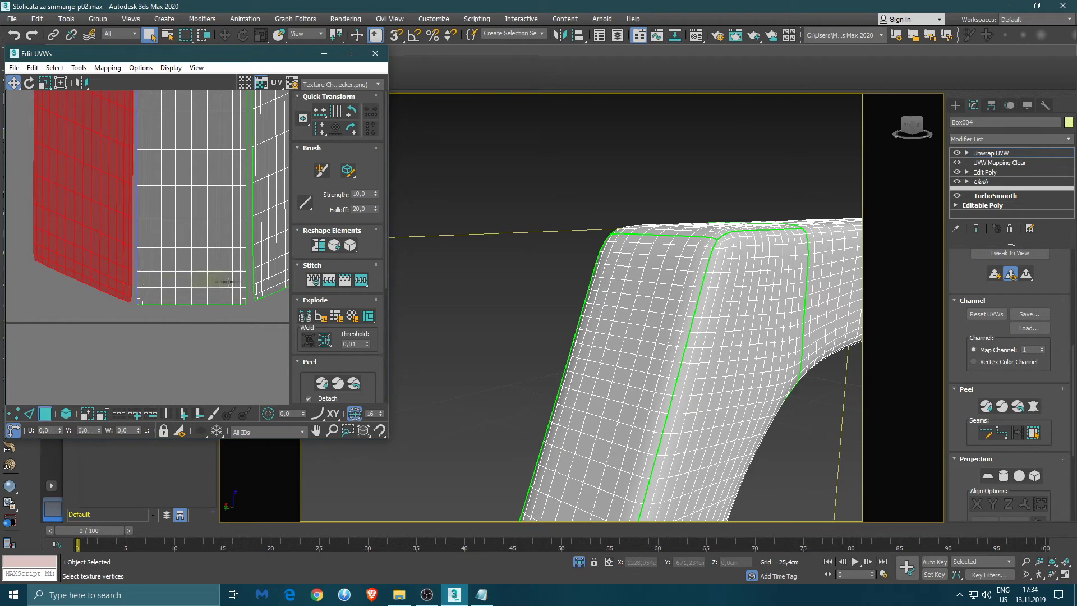
{"action": "left_click", "coordinate": [261, 290]}
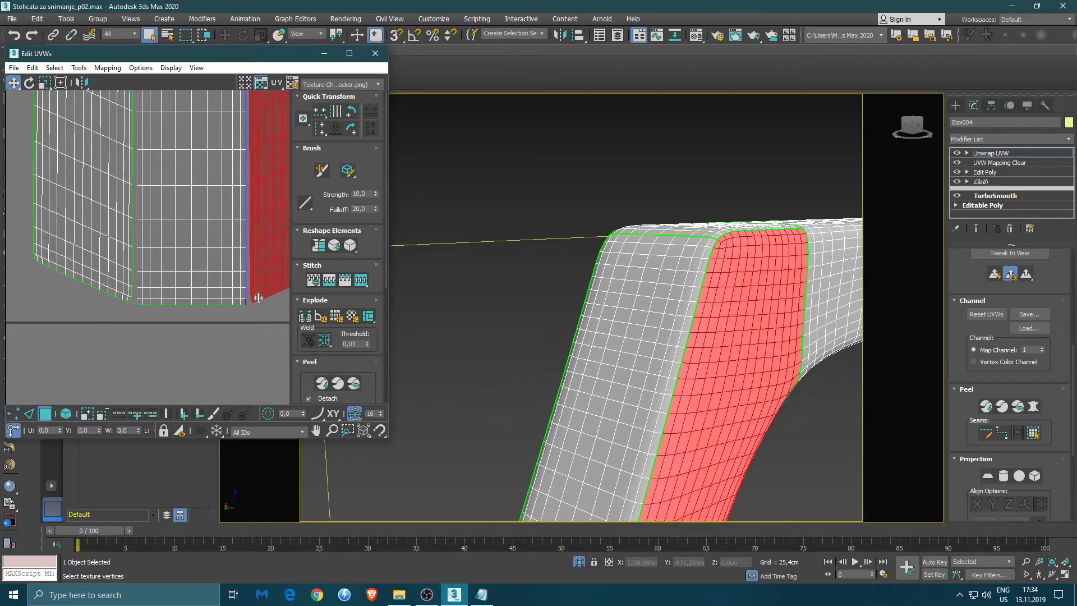
{"action": "left_click", "coordinate": [262, 315]}
- Examine the leg's inner faces on the model to identify the horizontal strip shell and the small bend shell
{"action": "scroll", "coordinate": [185, 295], "scroll_direction": "down", "scroll_amount": 6}
{"action": "middle_click_drag", "start_coordinate": [176, 128], "coordinate": [205, 307]}
{"action": "scroll", "coordinate": [164, 268], "scroll_direction": "down", "scroll_amount": 3}
{"action": "middle_click_drag", "start_coordinate": [163, 268], "coordinate": [210, 239]}
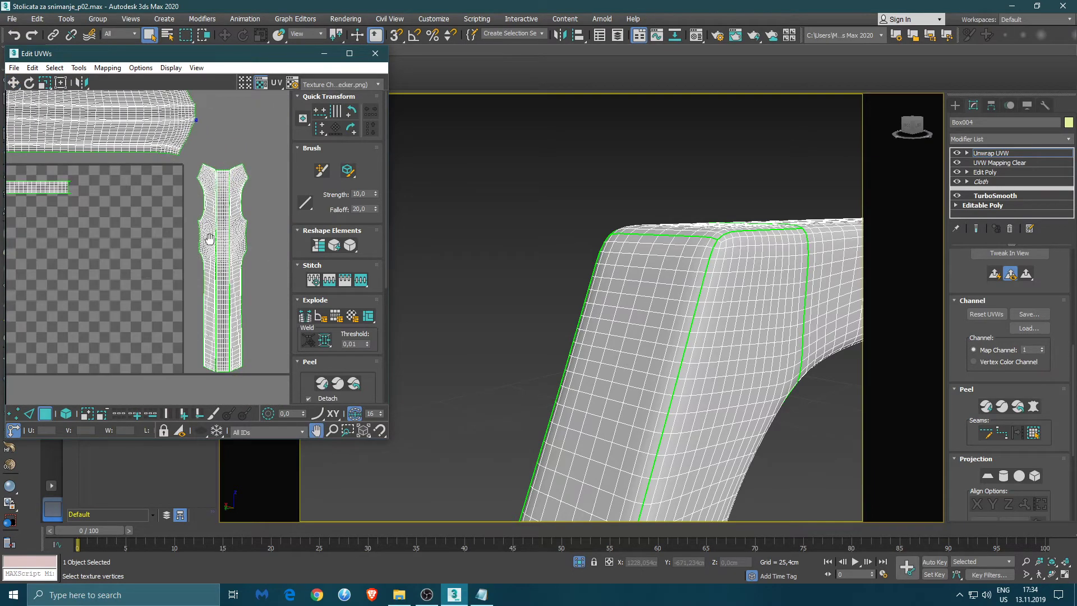
{"action": "middle_click_drag", "start_coordinate": [678, 356], "coordinate": [682, 291]}
{"action": "scroll", "coordinate": [683, 283], "scroll_direction": "down", "scroll_amount": 4}
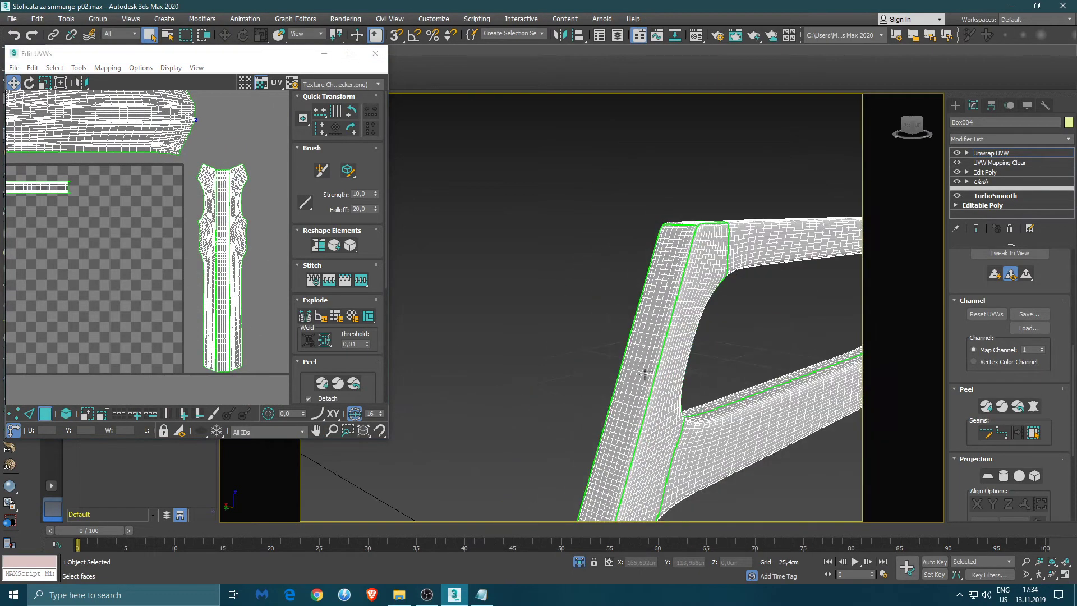
{"action": "middle_click_drag", "start_coordinate": [653, 389], "coordinate": [669, 279]}
{"action": "middle_click_drag", "start_coordinate": [78, 215], "coordinate": [182, 213]}
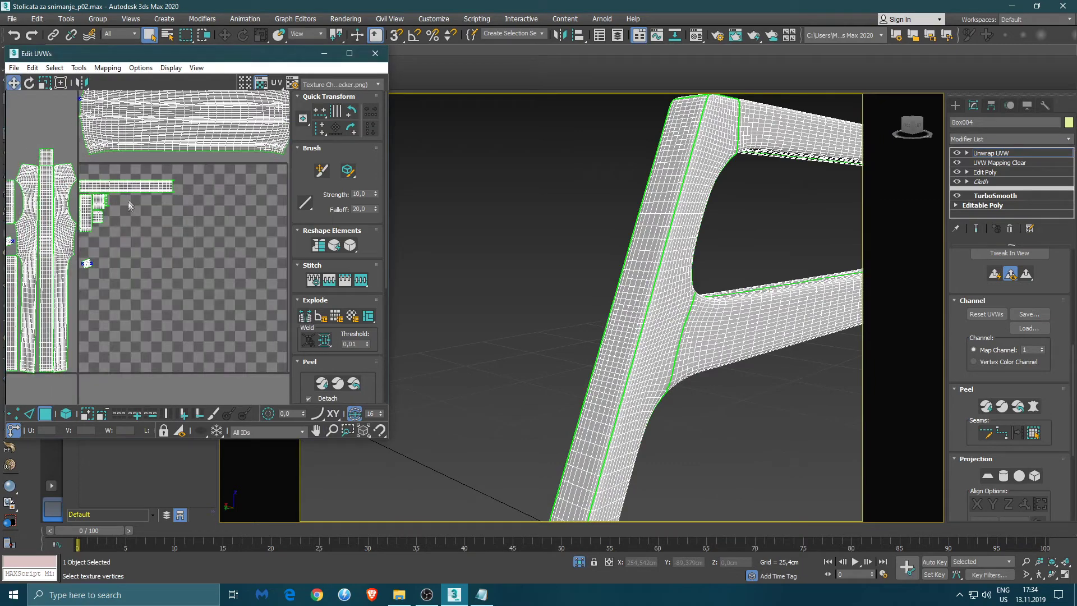
{"action": "middle_click_drag", "start_coordinate": [699, 403], "coordinate": [600, 297], "text": "alt"}
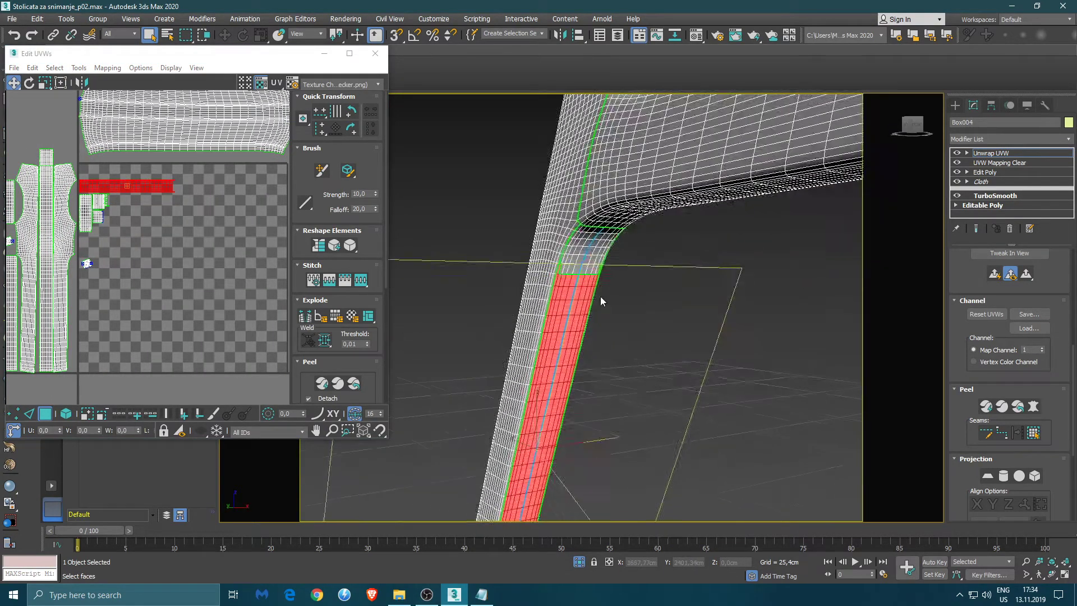
{"action": "scroll", "coordinate": [600, 297], "scroll_direction": "down", "scroll_amount": 4}
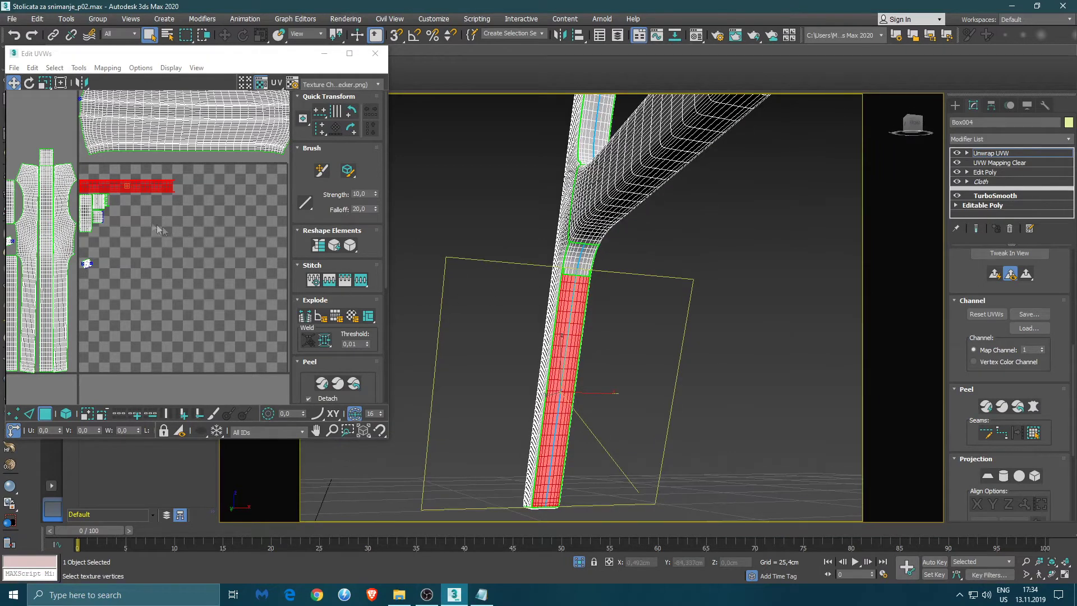
{"action": "left_click", "coordinate": [574, 259]}
{"action": "middle_click_drag", "start_coordinate": [100, 219], "coordinate": [123, 224]}
{"action": "scroll", "coordinate": [123, 224], "scroll_direction": "up", "scroll_amount": 4}
{"action": "double_click", "coordinate": [123, 224]}
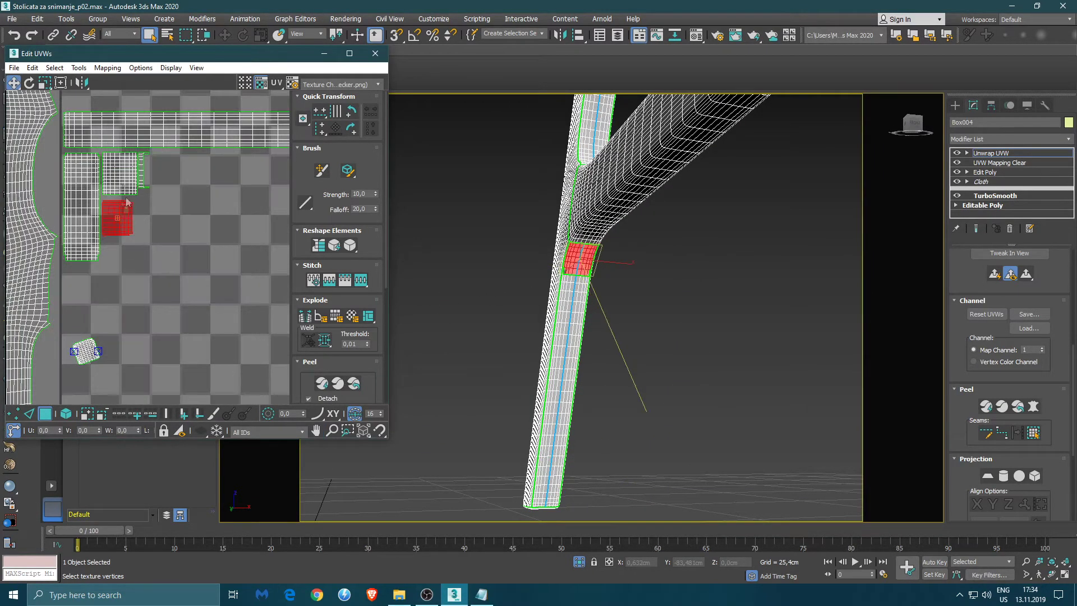
- Move the horizontal lower-leg strip shell into the free space below the small shells
{"action": "left_click_drag", "start_coordinate": [87, 133], "coordinate": [191, 165]}
{"action": "key", "text": "ctrl+z"}
{"action": "double_click", "coordinate": [109, 132]}
{"action": "left_click_drag", "start_coordinate": [109, 132], "coordinate": [112, 294]}
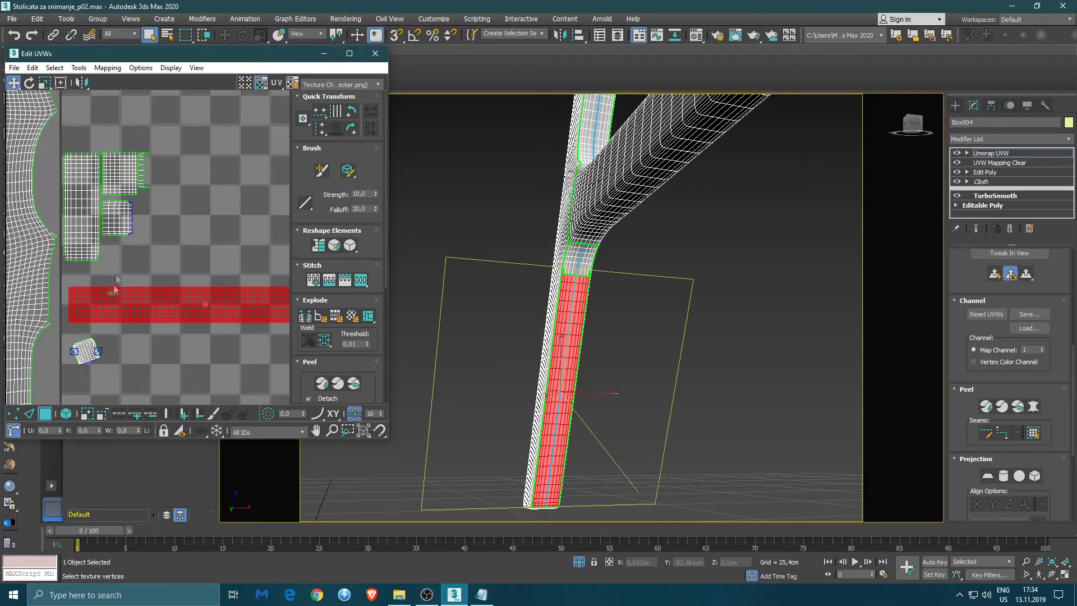
{"action": "scroll", "coordinate": [185, 268], "scroll_direction": "down", "scroll_amount": 3}
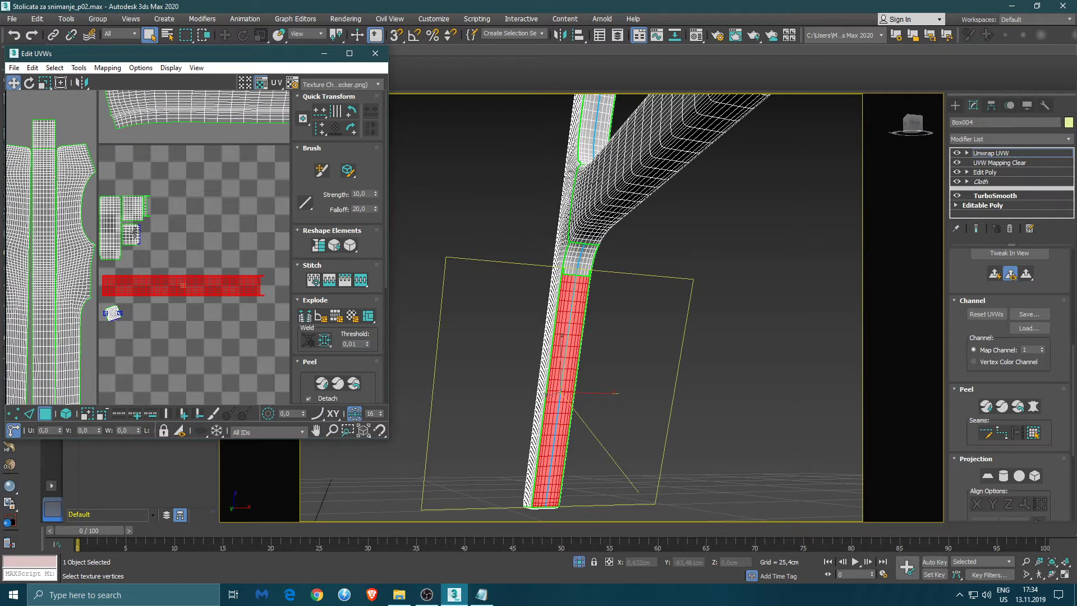
- Rotate the small bend shell 90 degrees and place it against the matching end of the horizontal lower-leg strip
{"action": "left_click", "coordinate": [132, 233]}
{"action": "key", "text": "e"}
{"action": "left_click_drag", "start_coordinate": [135, 232], "coordinate": [137, 229]}
{"action": "key", "text": "a"}
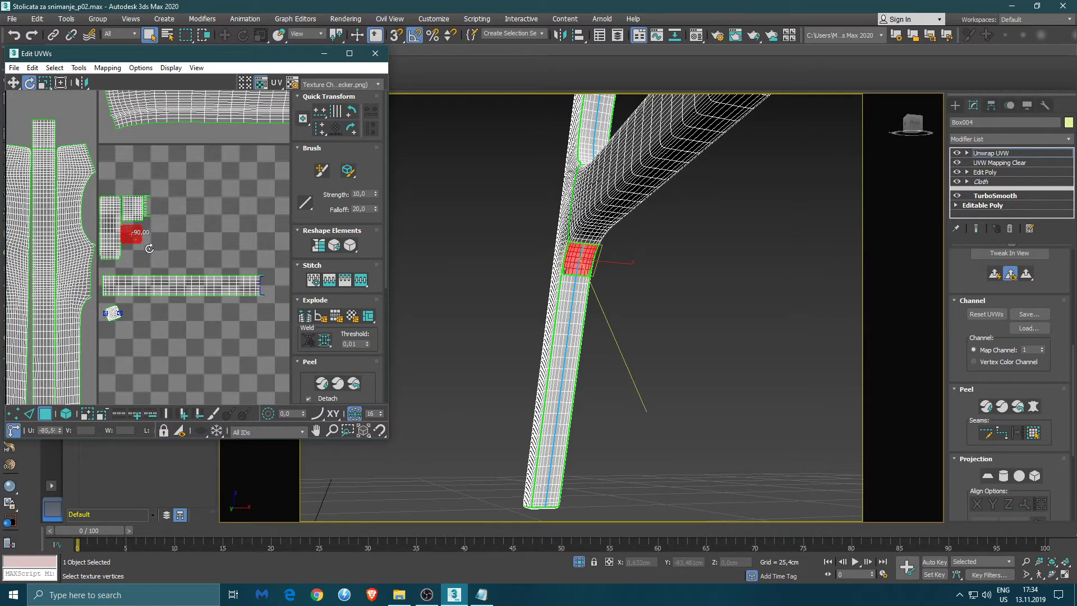
{"action": "key", "text": "w"}
{"action": "left_click_drag", "start_coordinate": [133, 234], "coordinate": [274, 288]}
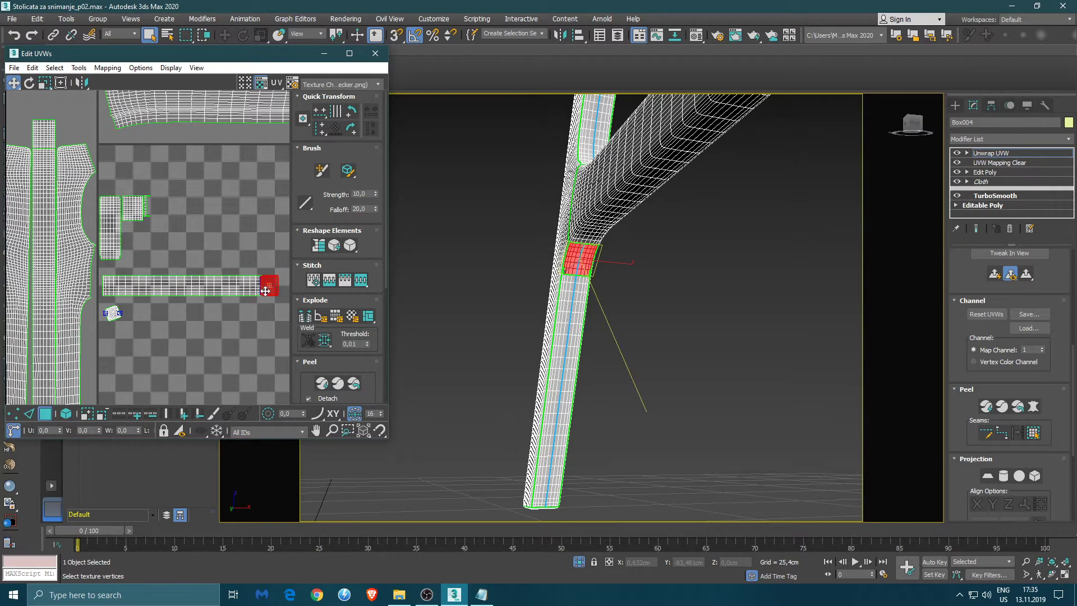
- Stitch the bend shell to the end of the lower-leg strip with the average stitch option
{"action": "scroll", "coordinate": [265, 292], "scroll_direction": "up", "scroll_amount": 5}
{"action": "middle_click_drag", "start_coordinate": [255, 281], "coordinate": [191, 281]}
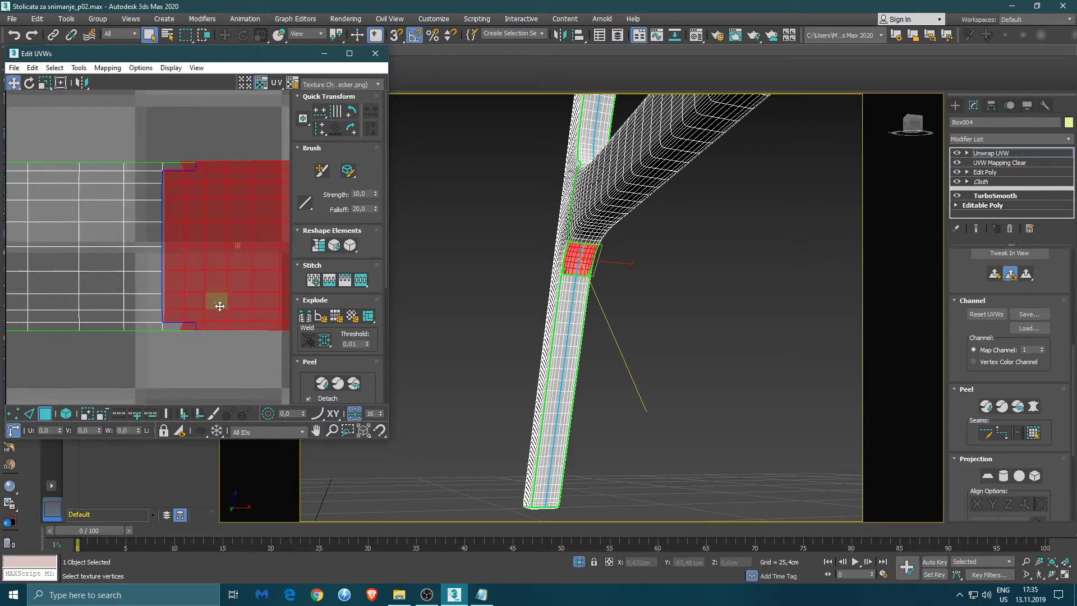
{"action": "left_click", "coordinate": [329, 281]}
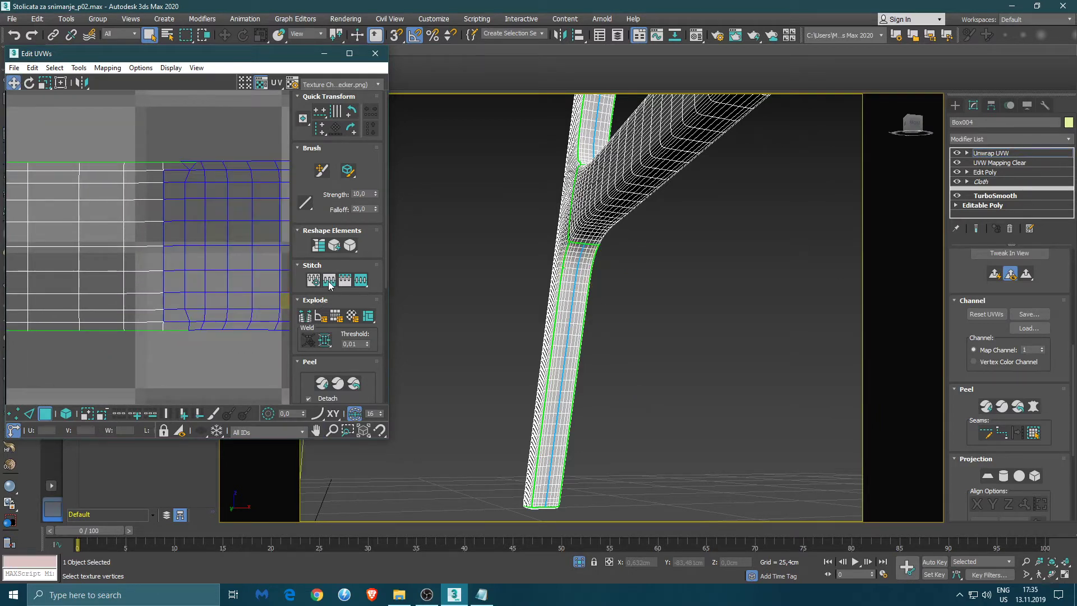
{"action": "left_click", "coordinate": [205, 341]}
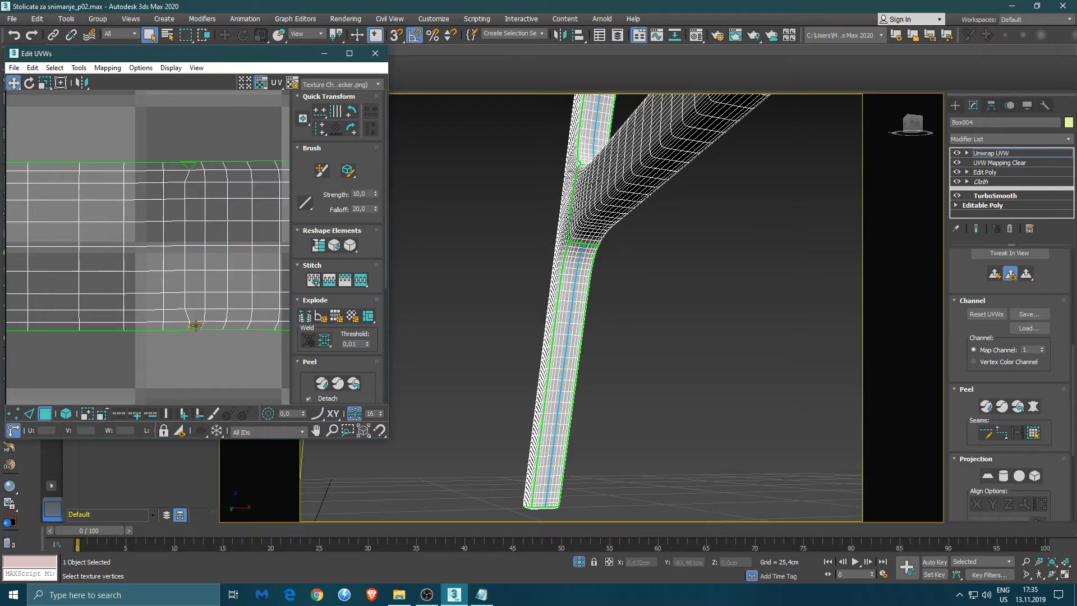
{"action": "scroll", "coordinate": [201, 274], "scroll_direction": "down", "scroll_amount": 2}
{"action": "scroll", "coordinate": [193, 256], "scroll_direction": "down", "scroll_amount": 3}
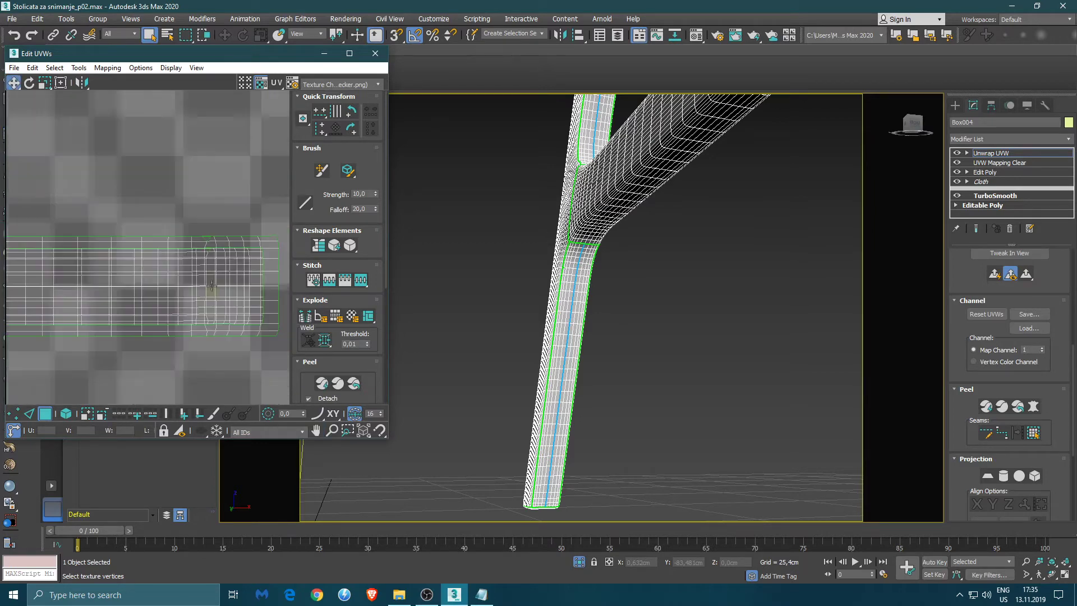
- Rotate the joined lower-leg strip shell so it stands upright
{"action": "left_click", "coordinate": [191, 286]}
{"action": "scroll", "coordinate": [177, 294], "scroll_direction": "down", "scroll_amount": 4}
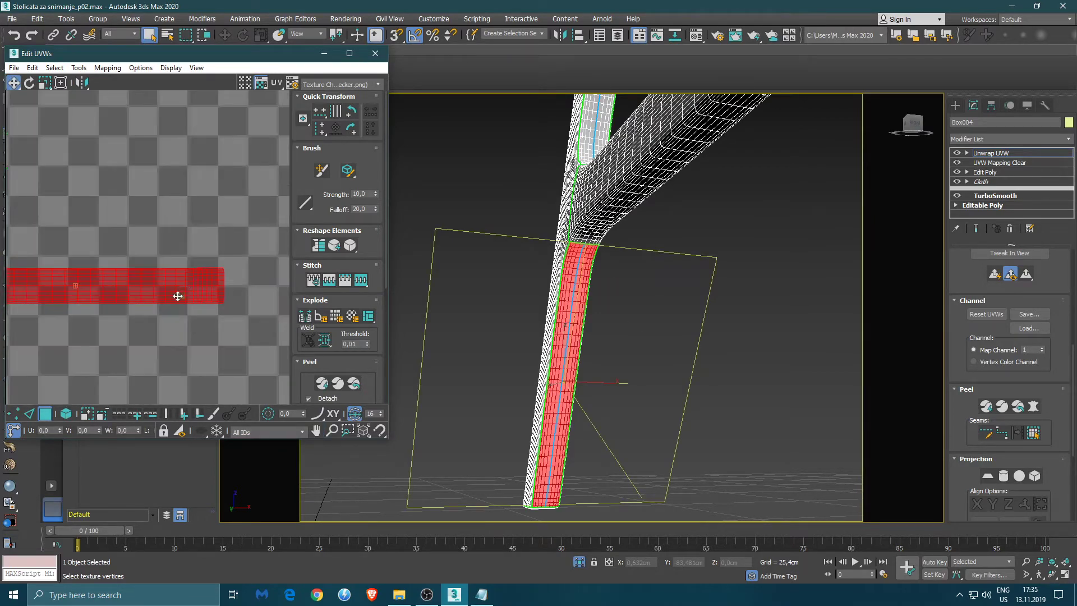
{"action": "key", "text": "e"}
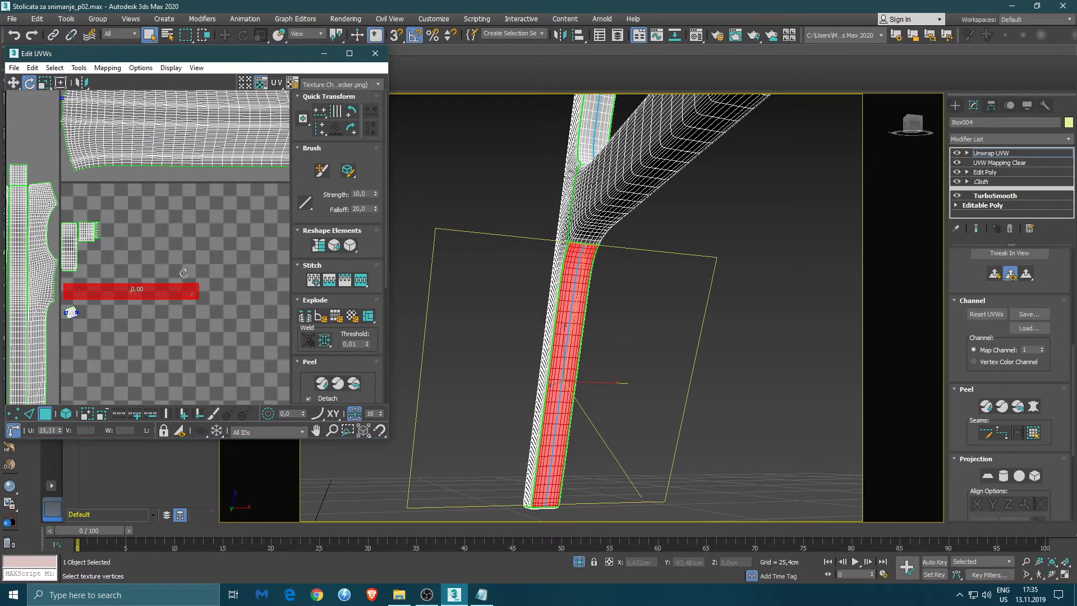
{"action": "left_click_drag", "start_coordinate": [186, 275], "coordinate": [169, 248]}
{"action": "left_click", "coordinate": [158, 254]}
{"action": "left_click", "coordinate": [133, 226]}
{"action": "left_click", "coordinate": [181, 247]}
- Move the upright lower-leg strip beside the lower outer edge of the assembled side-face shells
{"action": "middle_click_drag", "start_coordinate": [208, 274], "coordinate": [143, 249]}
{"action": "scroll", "coordinate": [197, 269], "scroll_direction": "down", "scroll_amount": 3}
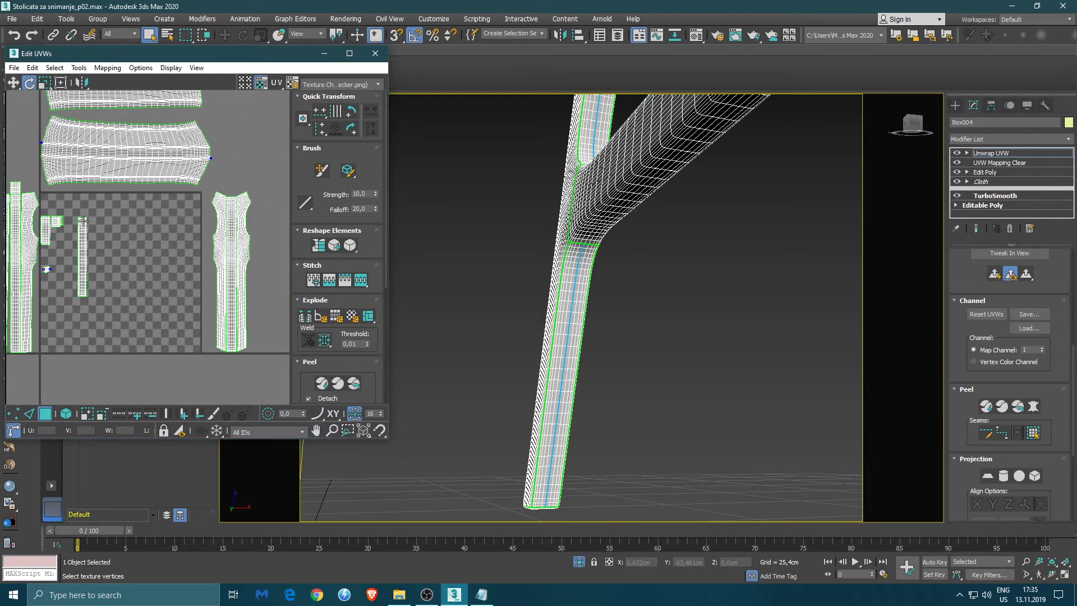
{"action": "left_click", "coordinate": [83, 220]}
{"action": "key", "text": "w"}
{"action": "left_click_drag", "start_coordinate": [83, 226], "coordinate": [251, 276]}
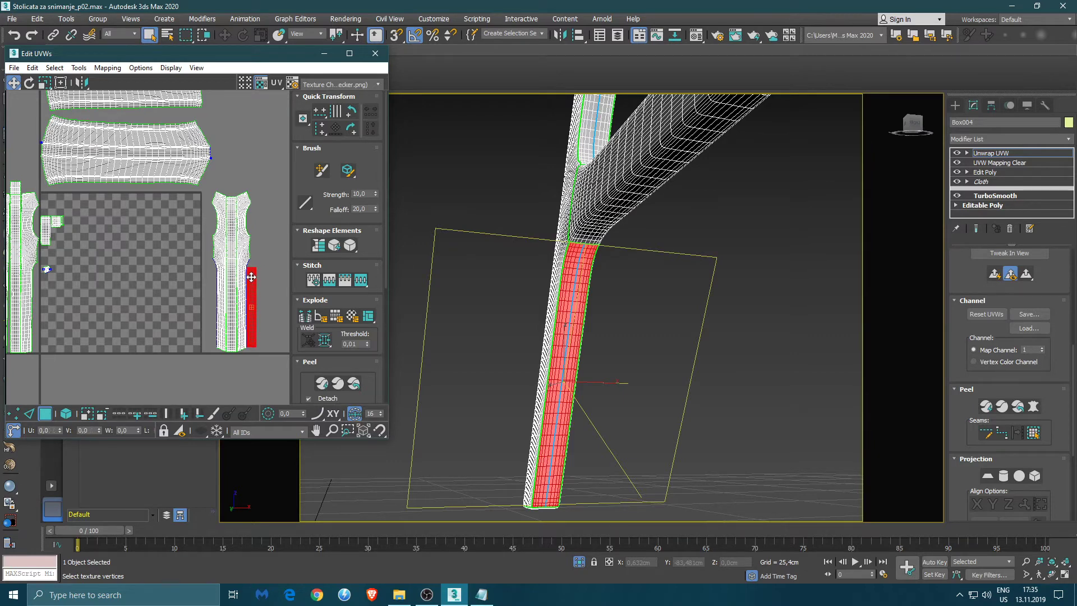
- Rotate the narrow sliver shell a quarter turn, place it on the upper end of the short upright shell, and stitch them together
{"action": "left_click", "coordinate": [102, 267]}
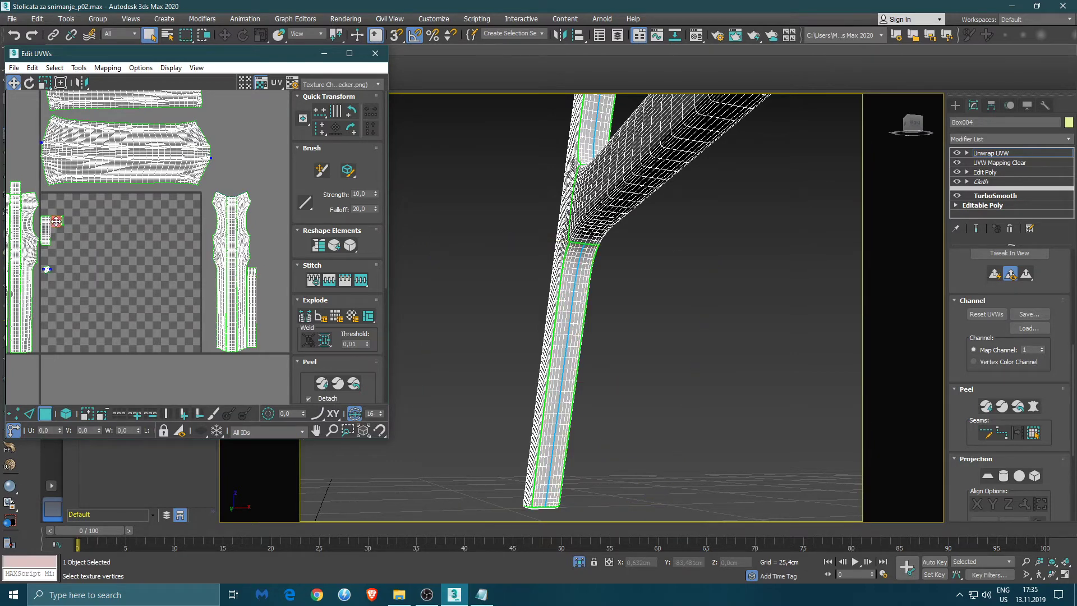
{"action": "scroll", "coordinate": [105, 252], "scroll_direction": "up", "scroll_amount": 6}
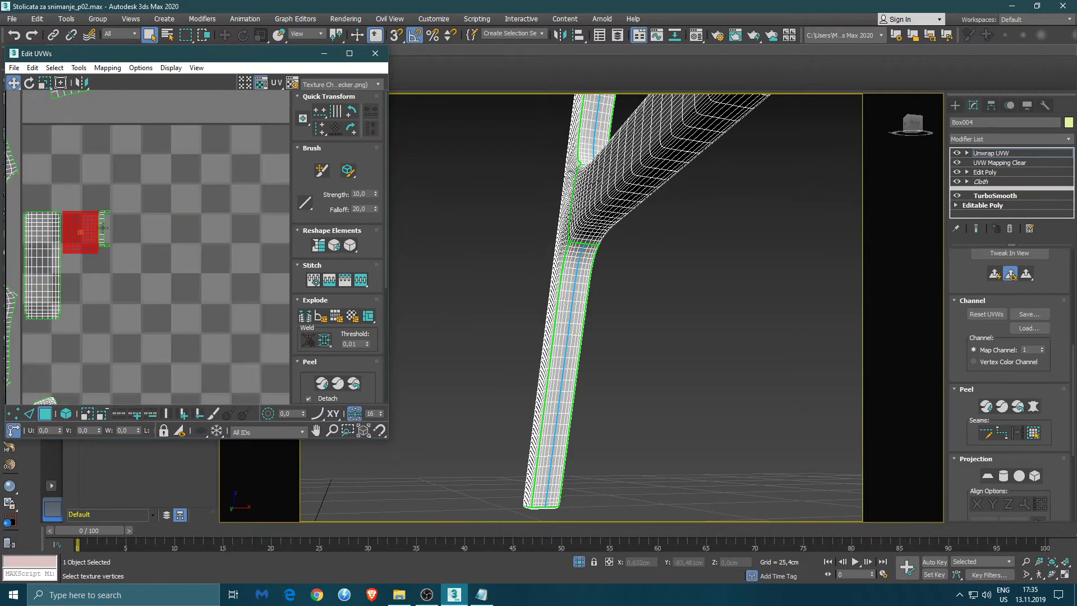
{"action": "left_click", "coordinate": [104, 228]}
{"action": "left_click", "coordinate": [104, 228]}
{"action": "middle_click_drag", "start_coordinate": [88, 271], "coordinate": [170, 291]}
{"action": "key", "text": "e"}
{"action": "left_click_drag", "start_coordinate": [188, 235], "coordinate": [127, 226]}
{"action": "key", "text": "w"}
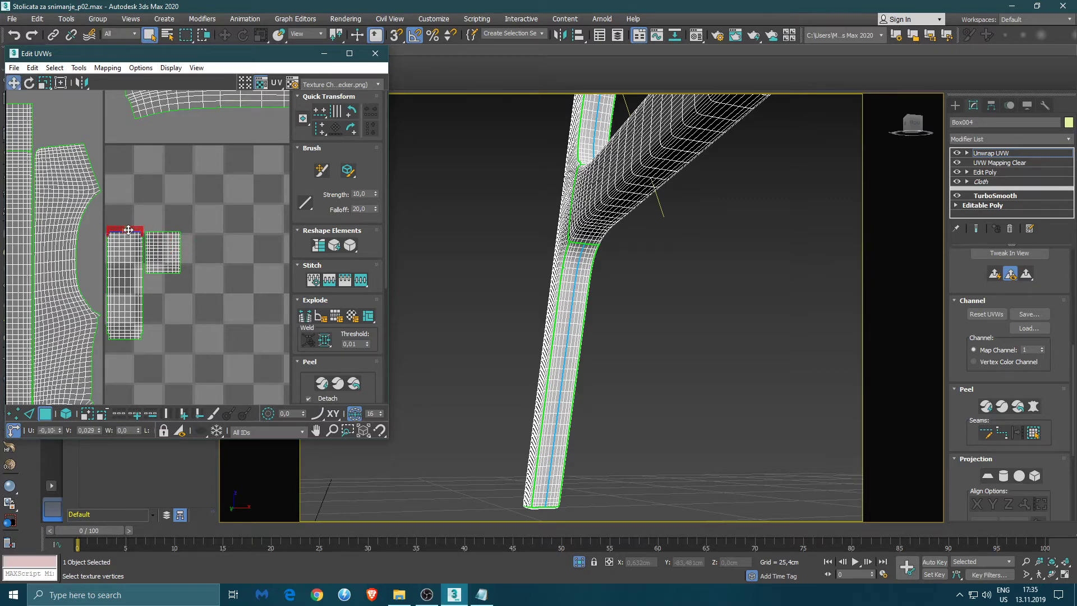
{"action": "left_click", "coordinate": [328, 284]}
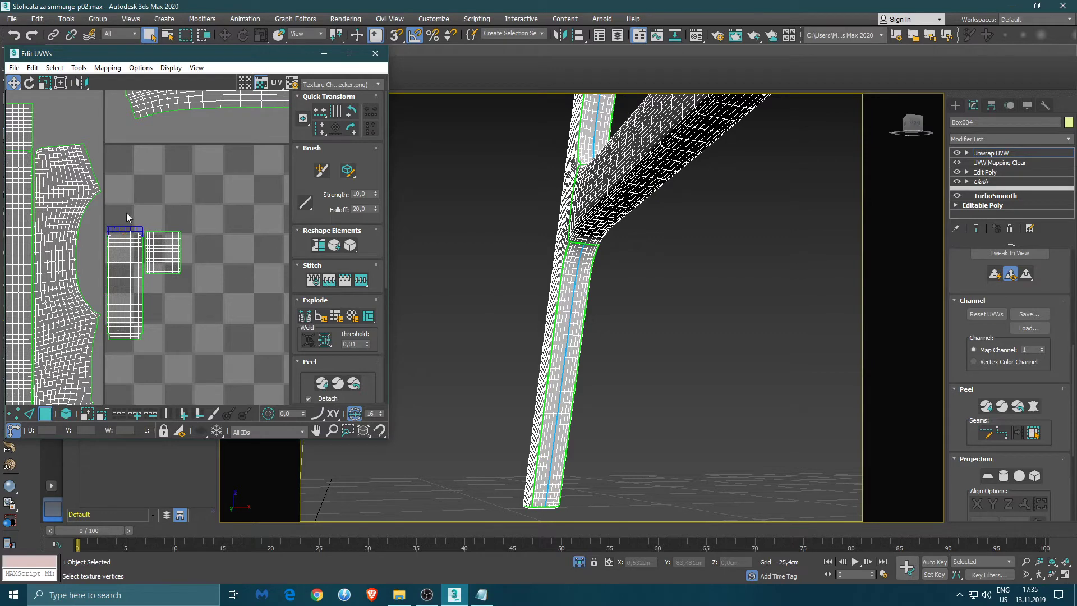
- Move the stitched short shell beside the upper concave outer edge of the assembled side-face shells
{"action": "left_click", "coordinate": [122, 234]}
{"action": "scroll", "coordinate": [202, 304], "scroll_direction": "down", "scroll_amount": 2}
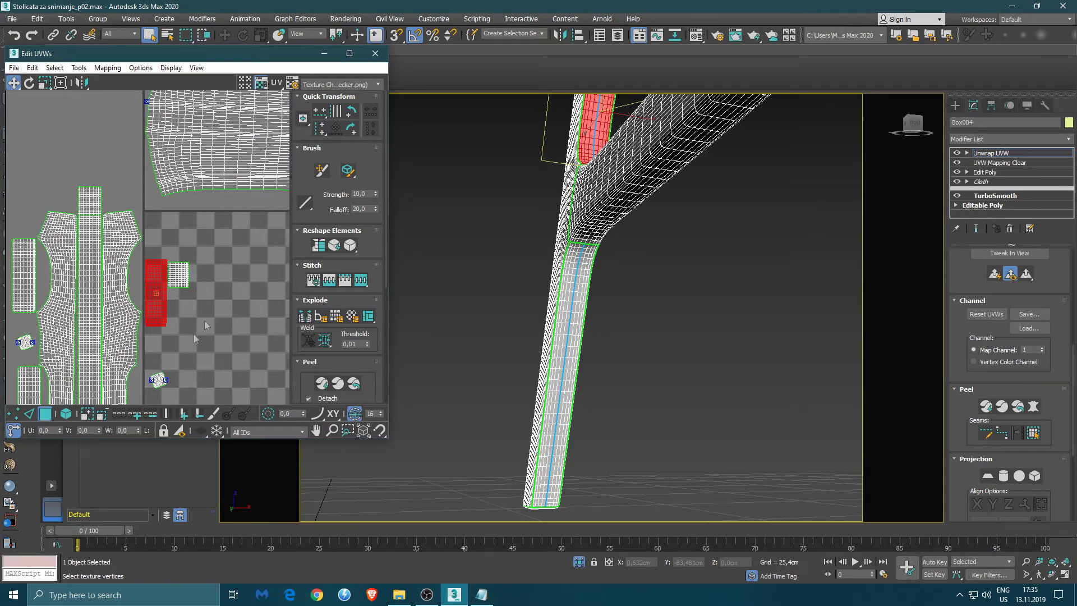
{"action": "scroll", "coordinate": [207, 323], "scroll_direction": "down", "scroll_amount": 3}
{"action": "middle_click_drag", "start_coordinate": [215, 327], "coordinate": [147, 293]}
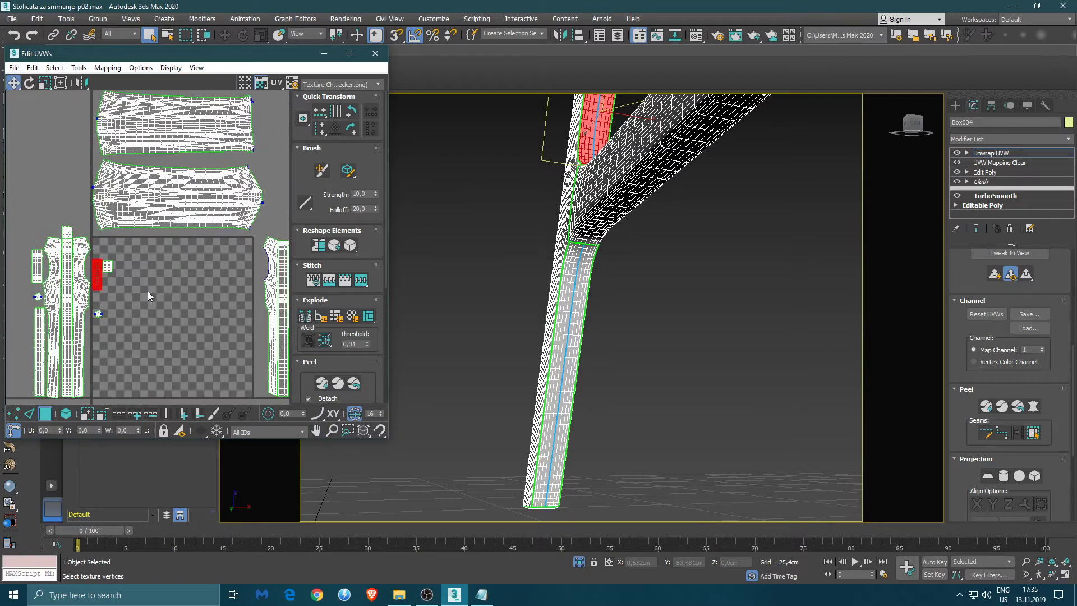
{"action": "scroll", "coordinate": [148, 292], "scroll_direction": "down", "scroll_amount": 2}
{"action": "left_click_drag", "start_coordinate": [108, 279], "coordinate": [275, 274]}
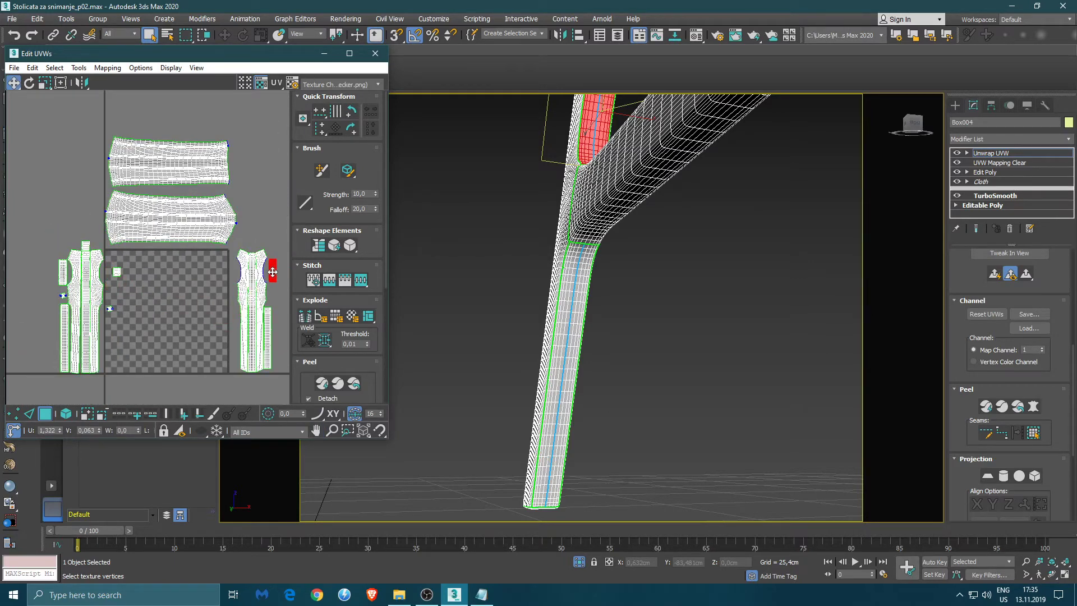
- Move the remaining small square shell to the upper end of the assembled side-face shells
{"action": "scroll", "coordinate": [129, 283], "scroll_direction": "up", "scroll_amount": 3}
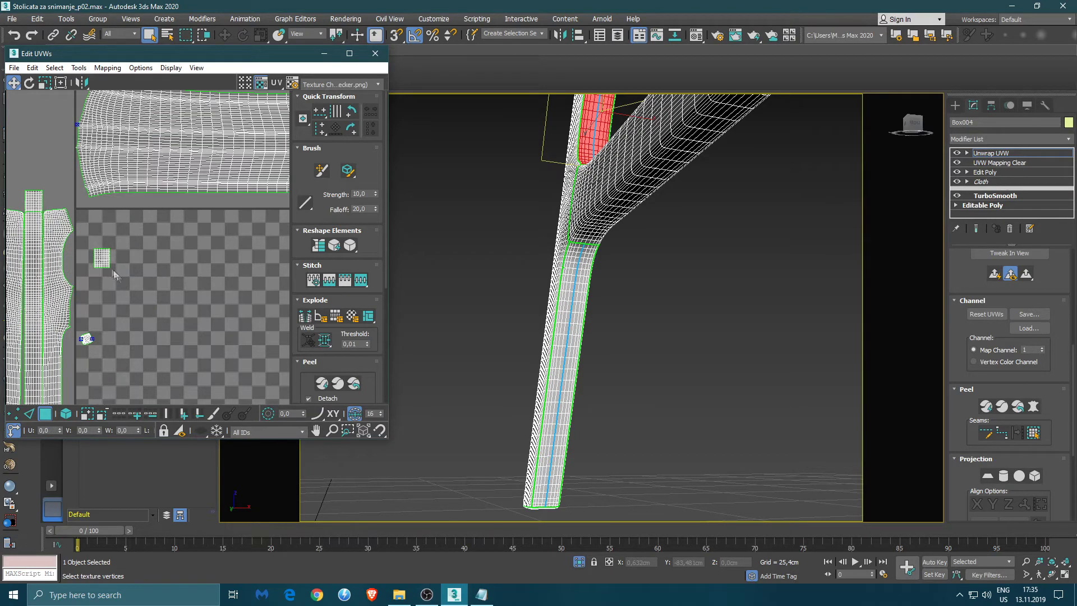
{"action": "double_click", "coordinate": [102, 259]}
{"action": "scroll", "coordinate": [177, 302], "scroll_direction": "down", "scroll_amount": 2}
{"action": "middle_click_drag", "start_coordinate": [189, 278], "coordinate": [116, 282]}
{"action": "left_click_drag", "start_coordinate": [66, 271], "coordinate": [234, 246]}
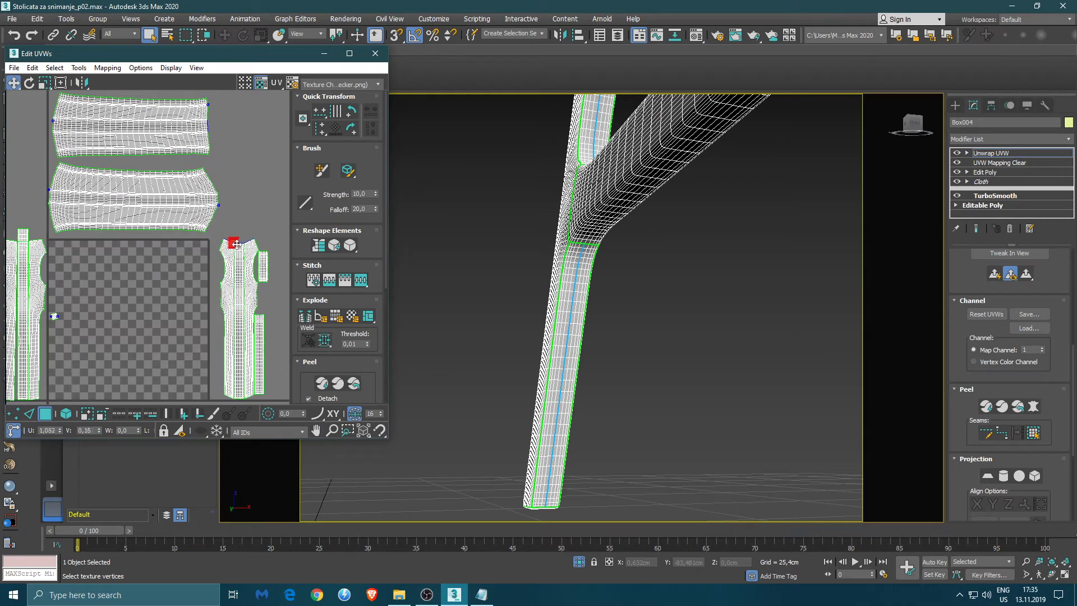
- Move the small square shell down against the upper end of the central strip in the assembled side-face group
{"action": "scroll", "coordinate": [242, 238], "scroll_direction": "up", "scroll_amount": 4}
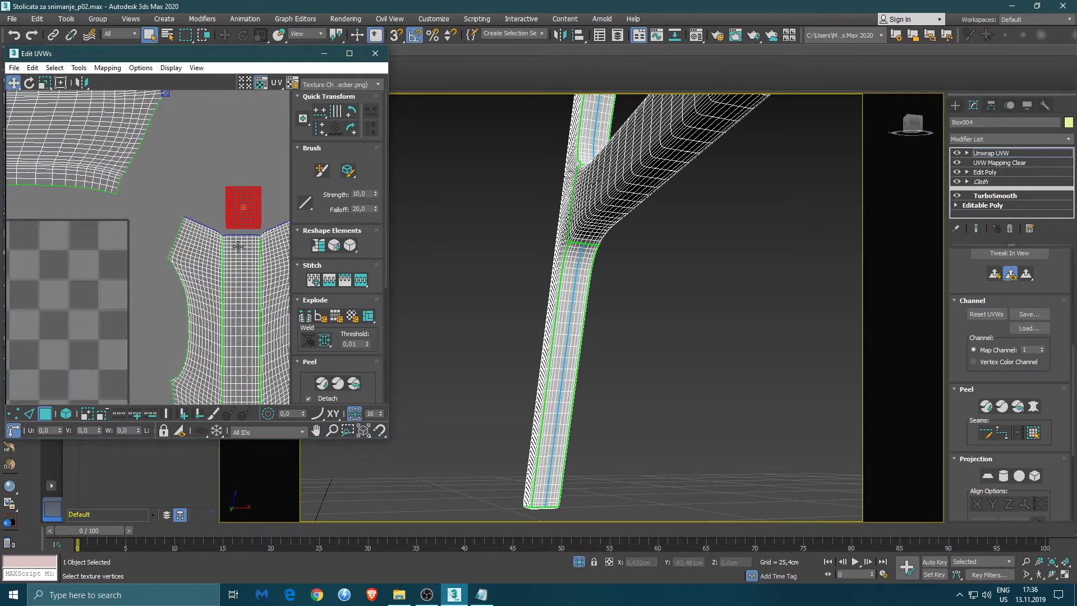
{"action": "middle_click_drag", "start_coordinate": [245, 224], "coordinate": [205, 257]}
{"action": "left_click", "coordinate": [203, 249]}
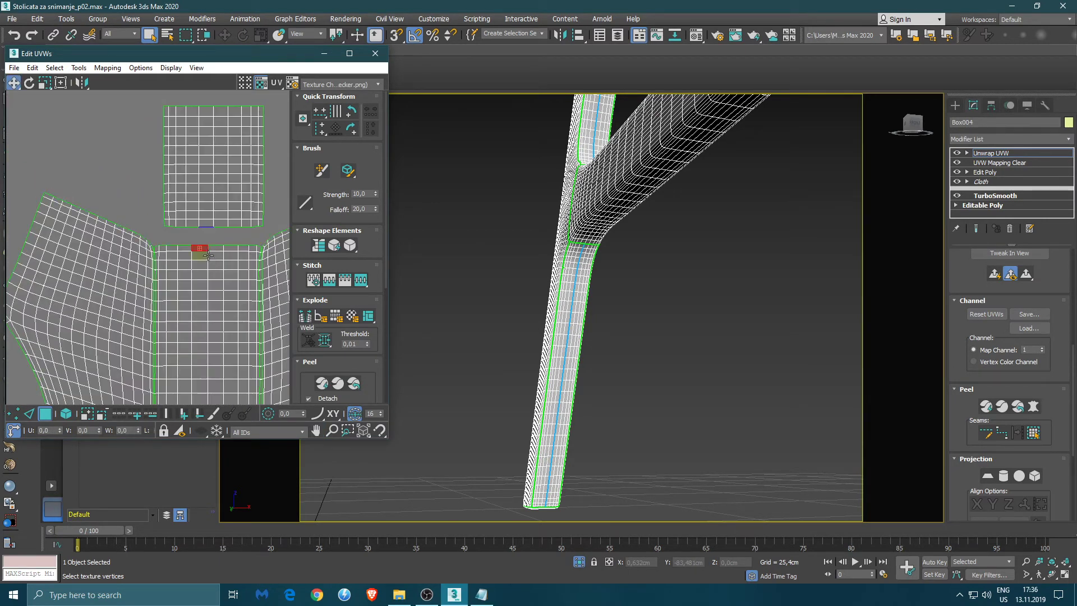
{"action": "left_click_drag", "start_coordinate": [205, 222], "coordinate": [203, 240]}
{"action": "left_click", "coordinate": [148, 219]}
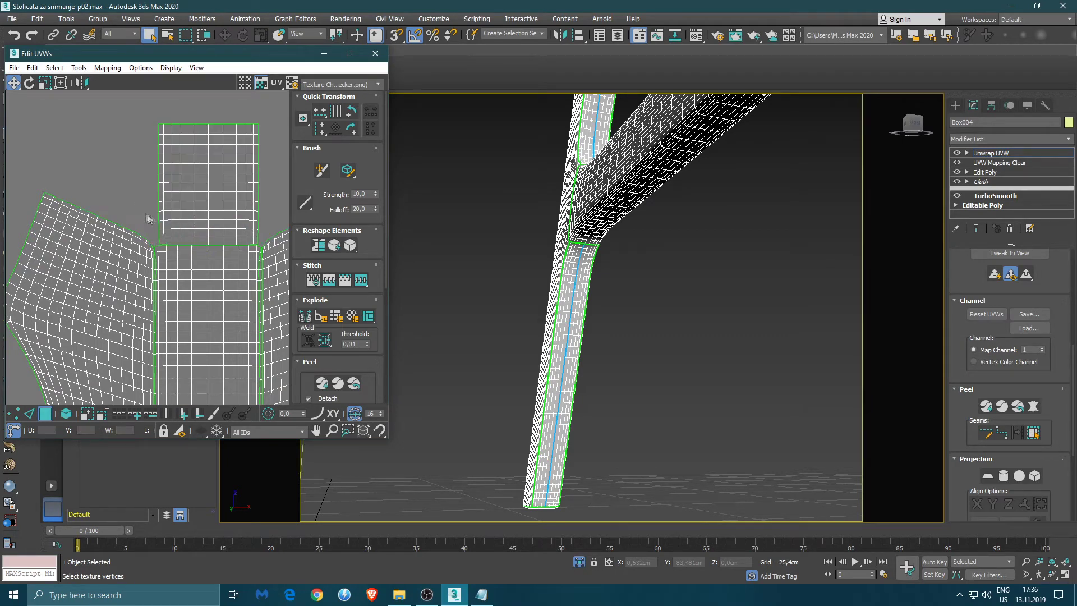
- Widen the small square shell to match the central strip's width and stitch the two shells together
{"action": "scroll", "coordinate": [149, 218], "scroll_direction": "down", "scroll_amount": 6}
{"action": "middle_click_drag", "start_coordinate": [637, 157], "coordinate": [614, 265]}
{"action": "scroll", "coordinate": [614, 264], "scroll_direction": "down", "scroll_amount": 4}
{"action": "middle_click_drag", "start_coordinate": [698, 204], "coordinate": [405, 260], "text": "alt"}
{"action": "scroll", "coordinate": [170, 226], "scroll_direction": "up", "scroll_amount": 6}
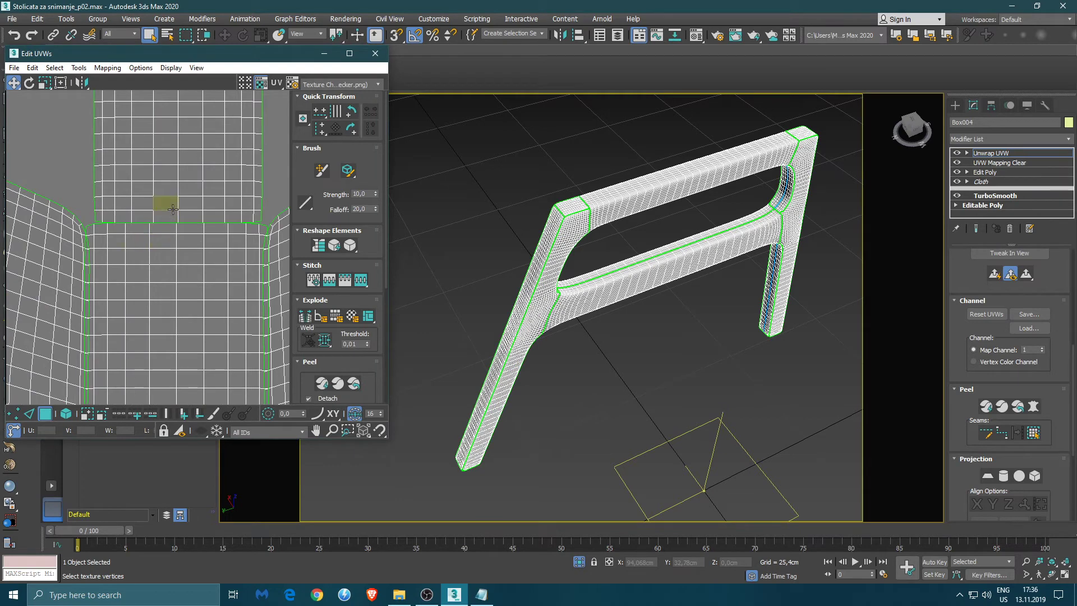
{"action": "left_click", "coordinate": [173, 209]}
{"action": "key", "text": "r"}
{"action": "mouse_move", "coordinate": [169, 209]}
{"action": "left_mouse_down"}
{"action": "mouse_move", "coordinate": [180, 198]}
{"action": "mouse_move", "coordinate": [182, 206]}
{"action": "left_mouse_up"}
{"action": "key", "text": "w"}
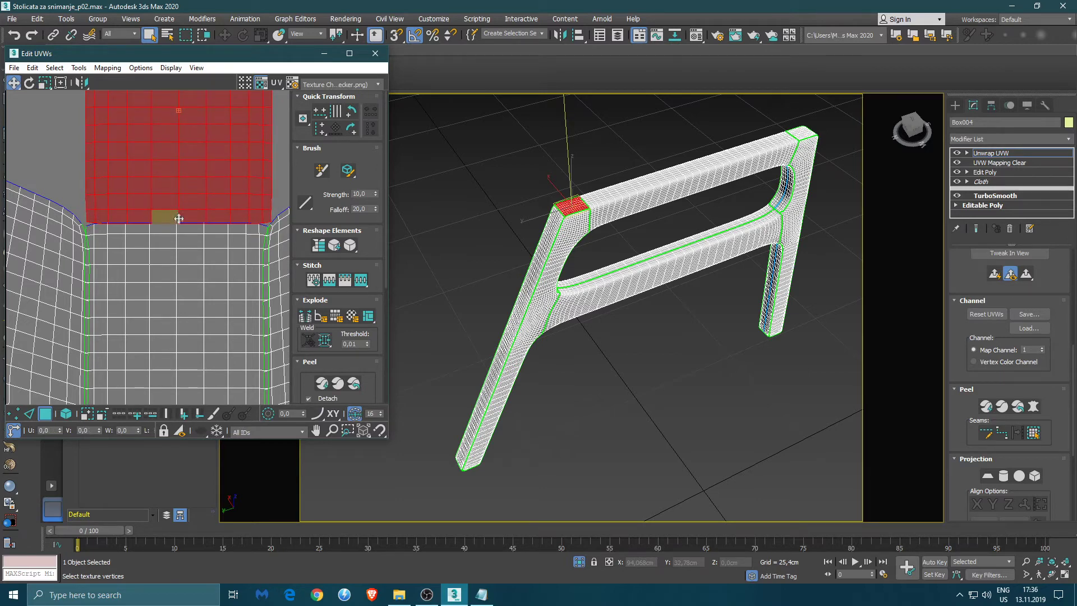
{"action": "left_click", "coordinate": [150, 231], "text": "ctrl"}
{"action": "left_click", "coordinate": [335, 284]}
{"action": "left_click", "coordinate": [277, 252]}
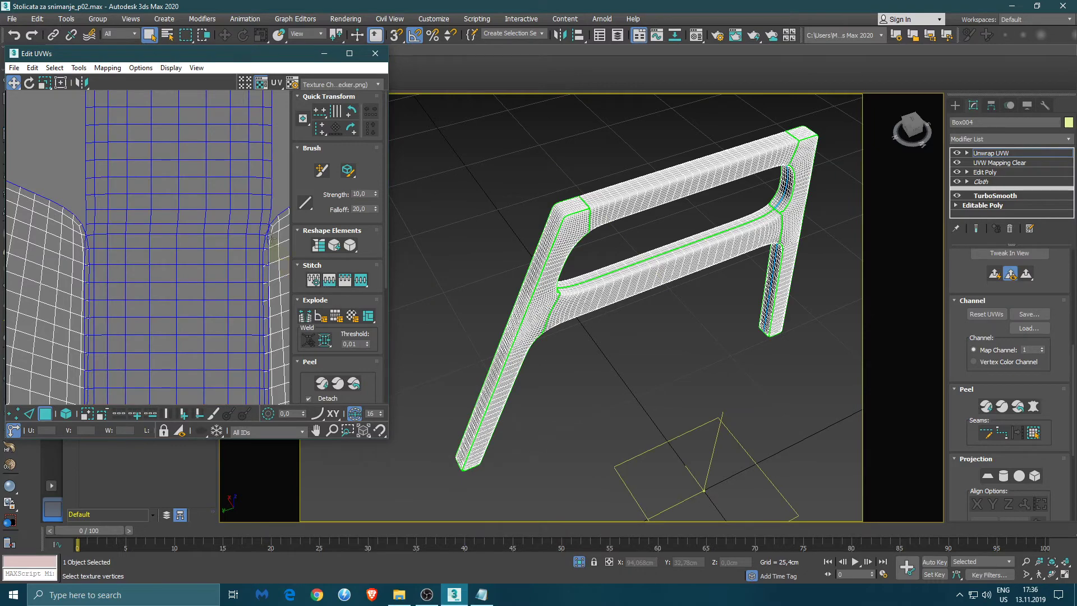
- Stitch the small square shell to the upper end of the central strip in the other side-face group
{"action": "scroll", "coordinate": [199, 244], "scroll_direction": "down", "scroll_amount": 4}
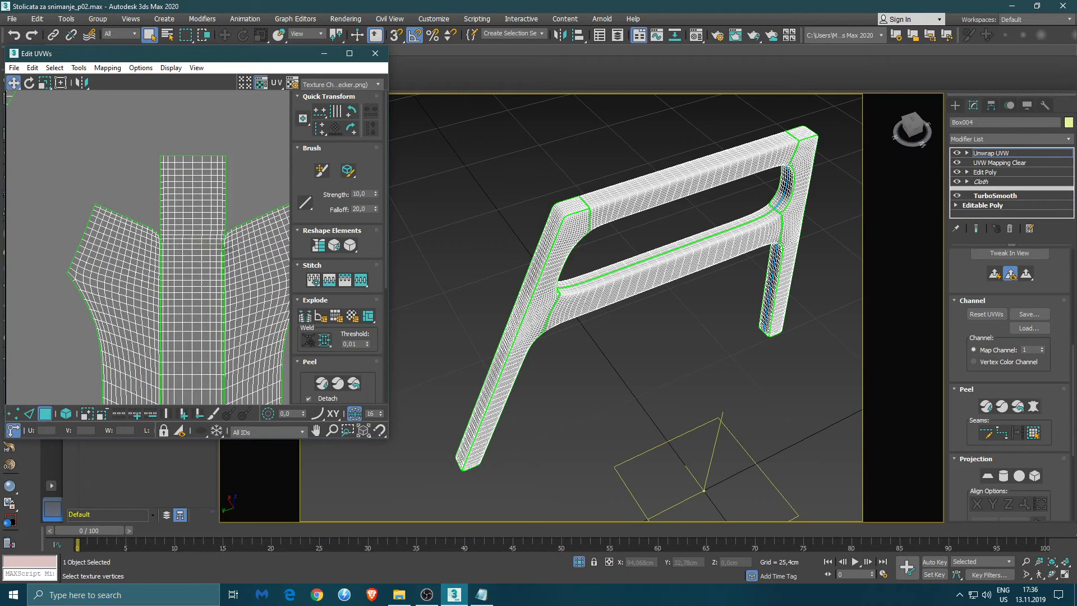
{"action": "scroll", "coordinate": [202, 258], "scroll_direction": "down", "scroll_amount": 5}
{"action": "middle_click_drag", "start_coordinate": [191, 275], "coordinate": [234, 204]}
{"action": "middle_click_drag", "start_coordinate": [139, 260], "coordinate": [273, 213]}
{"action": "middle_click_drag", "start_coordinate": [88, 221], "coordinate": [204, 230]}
{"action": "scroll", "coordinate": [203, 227], "scroll_direction": "up", "scroll_amount": 8}
{"action": "left_click", "coordinate": [160, 214]}
{"action": "double_click", "coordinate": [159, 213]}
{"action": "double_click", "coordinate": [156, 200], "text": "ctrl"}
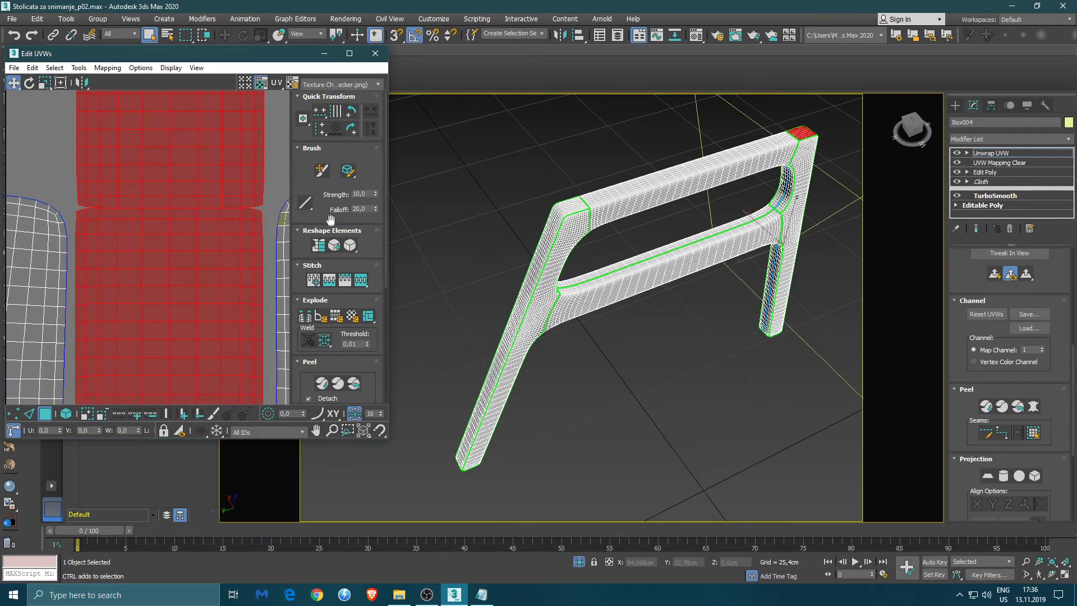
{"action": "left_click", "coordinate": [334, 281]}
- Move the tiny leftover shell from the inner edge of the first side-face group to the gap beside the other group's short upright shells
{"action": "scroll", "coordinate": [247, 227], "scroll_direction": "down", "scroll_amount": 6}
{"action": "middle_click_drag", "start_coordinate": [246, 231], "coordinate": [185, 209]}
{"action": "scroll", "coordinate": [184, 208], "scroll_direction": "down", "scroll_amount": 8}
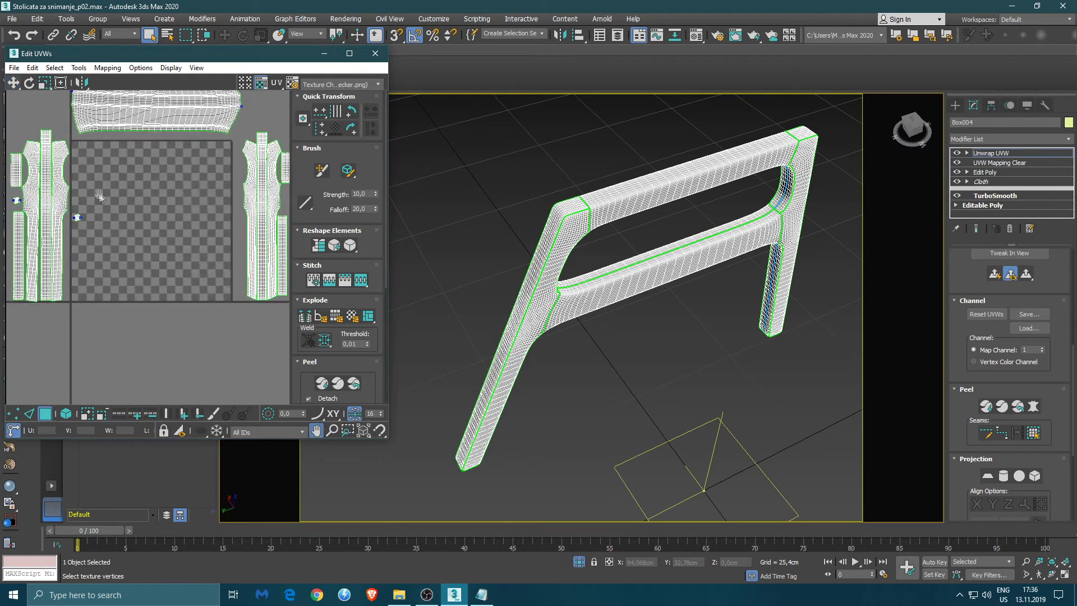
{"action": "middle_click_drag", "start_coordinate": [143, 214], "coordinate": [143, 220]}
{"action": "double_click", "coordinate": [133, 164]}
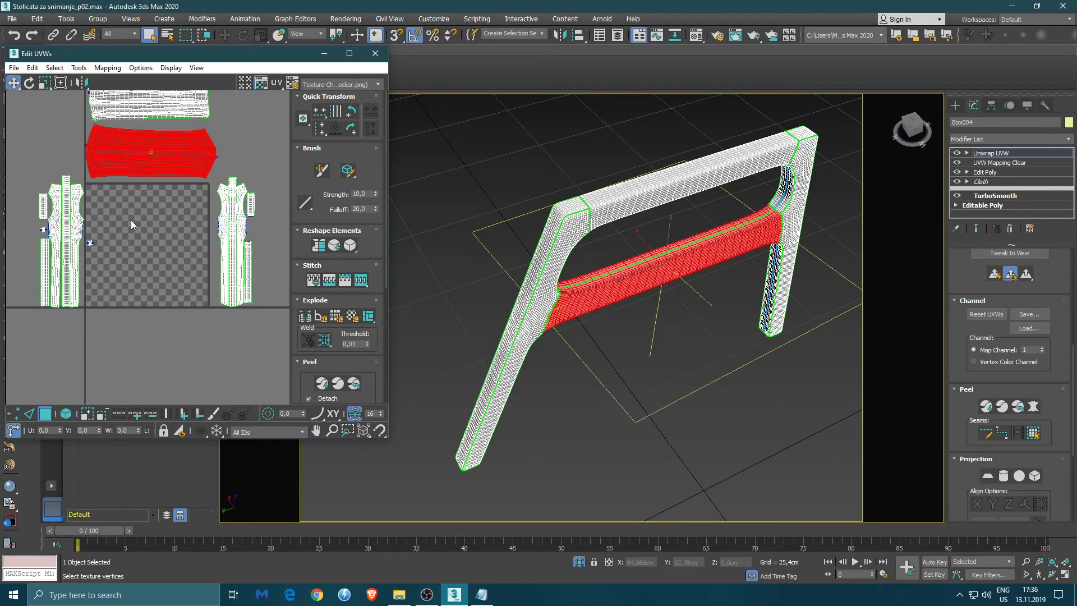
{"action": "scroll", "coordinate": [101, 243], "scroll_direction": "up", "scroll_amount": 5}
{"action": "left_click", "coordinate": [90, 242]}
{"action": "left_click_drag", "start_coordinate": [90, 242], "coordinate": [205, 222]}
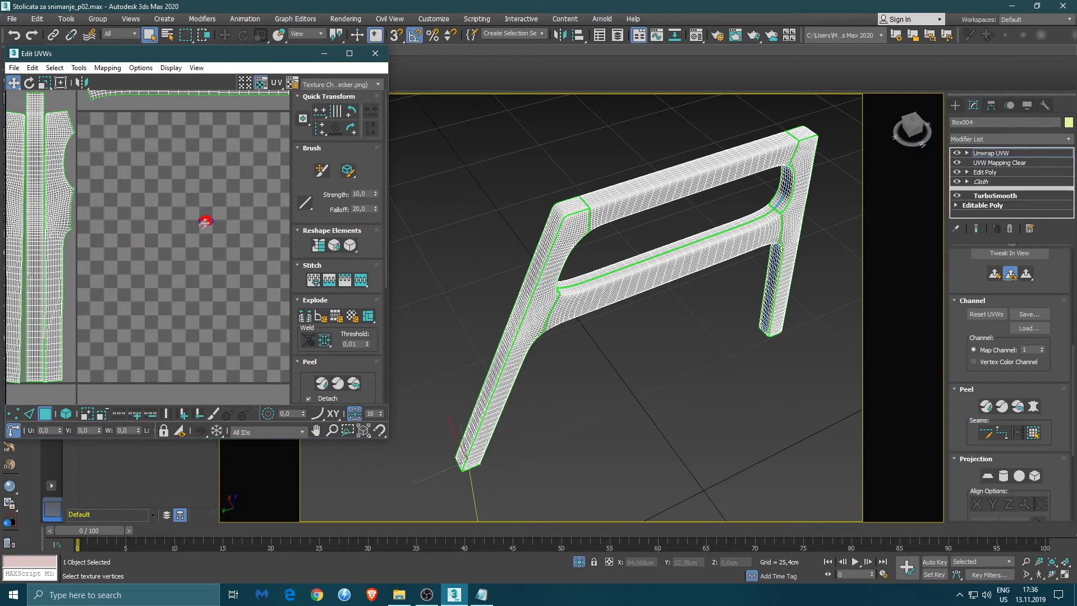
{"action": "middle_click_drag", "start_coordinate": [205, 223], "coordinate": [62, 271]}
{"action": "left_click_drag", "start_coordinate": [50, 256], "coordinate": [227, 247]}
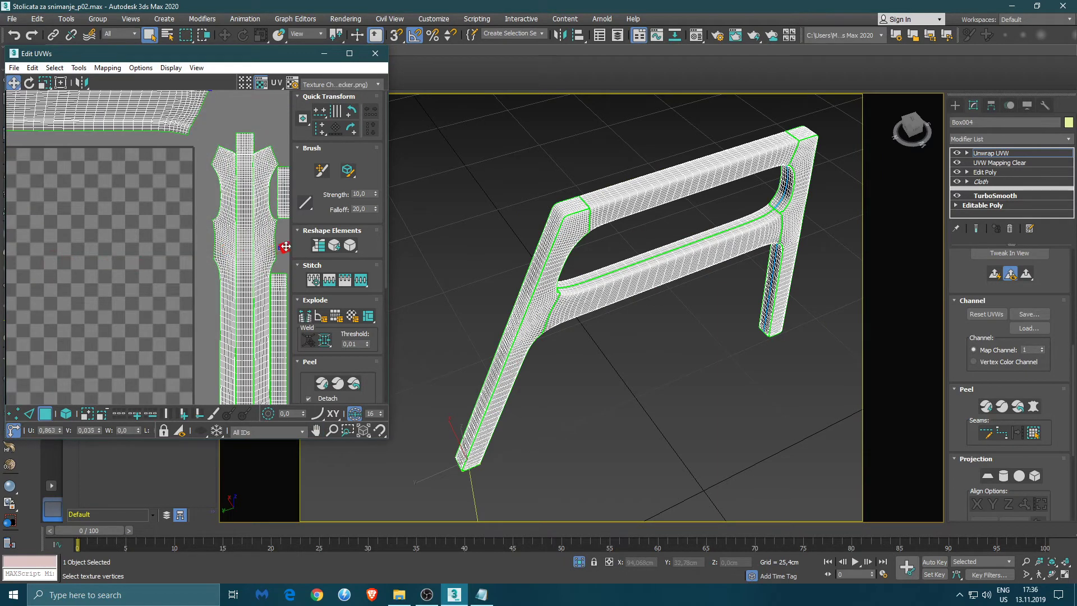
- Scale down the lower rail shell and move it into the checker texture tile
{"action": "middle_click_drag", "start_coordinate": [110, 255], "coordinate": [177, 254]}
{"action": "middle_click_drag", "start_coordinate": [115, 152], "coordinate": [200, 224]}
{"action": "left_click", "coordinate": [197, 183]}
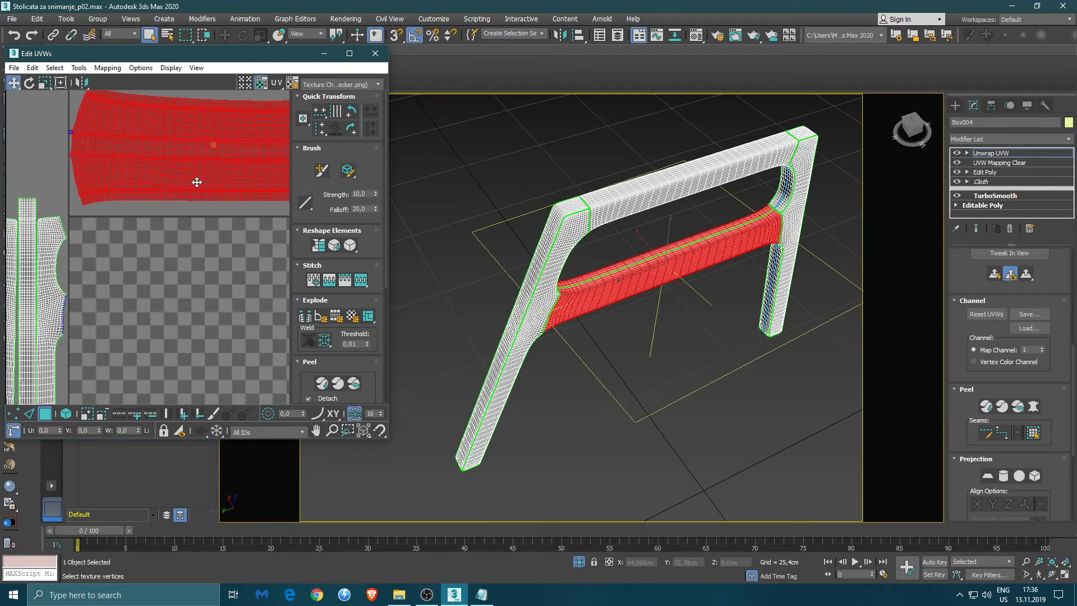
{"action": "key", "text": "r"}
{"action": "left_click_drag", "start_coordinate": [207, 170], "coordinate": [203, 223]}
{"action": "key", "text": "w"}
{"action": "left_click_drag", "start_coordinate": [214, 154], "coordinate": [160, 298]}
{"action": "key", "text": "r"}
{"action": "key", "text": "w"}
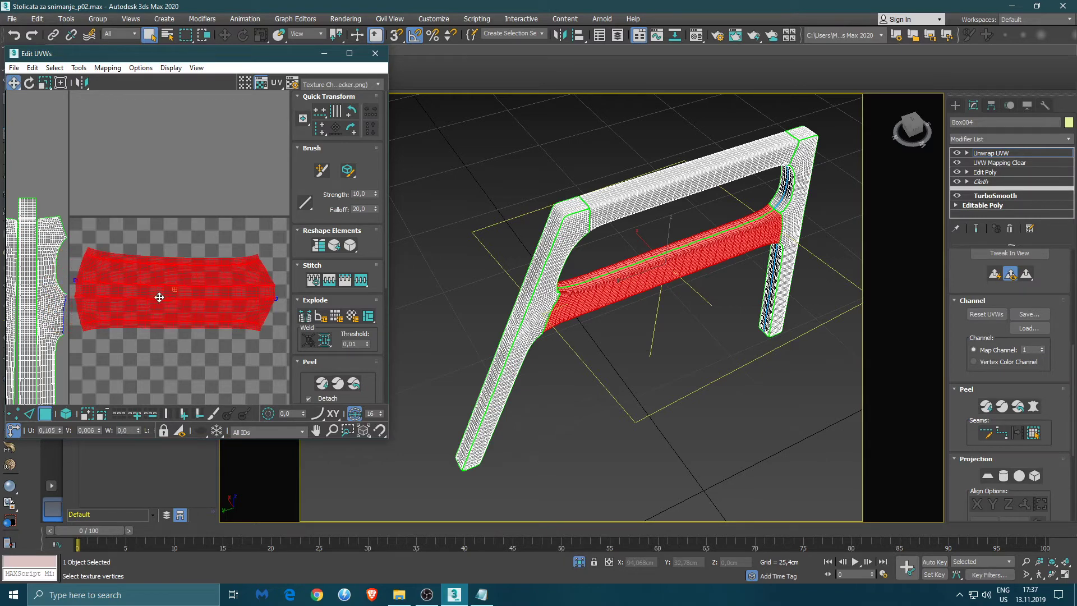
- Scale down the upper rail shell and line up its end with the upper inner edge of the adjacent side-face shells
{"action": "scroll", "coordinate": [173, 235], "scroll_direction": "down", "scroll_amount": 3}
{"action": "left_click", "coordinate": [187, 144]}
{"action": "left_click_drag", "start_coordinate": [187, 144], "coordinate": [177, 342]}
{"action": "key", "text": "r"}
{"action": "key", "text": "w"}
{"action": "left_click_drag", "start_coordinate": [190, 303], "coordinate": [181, 299]}
{"action": "key", "text": "r"}
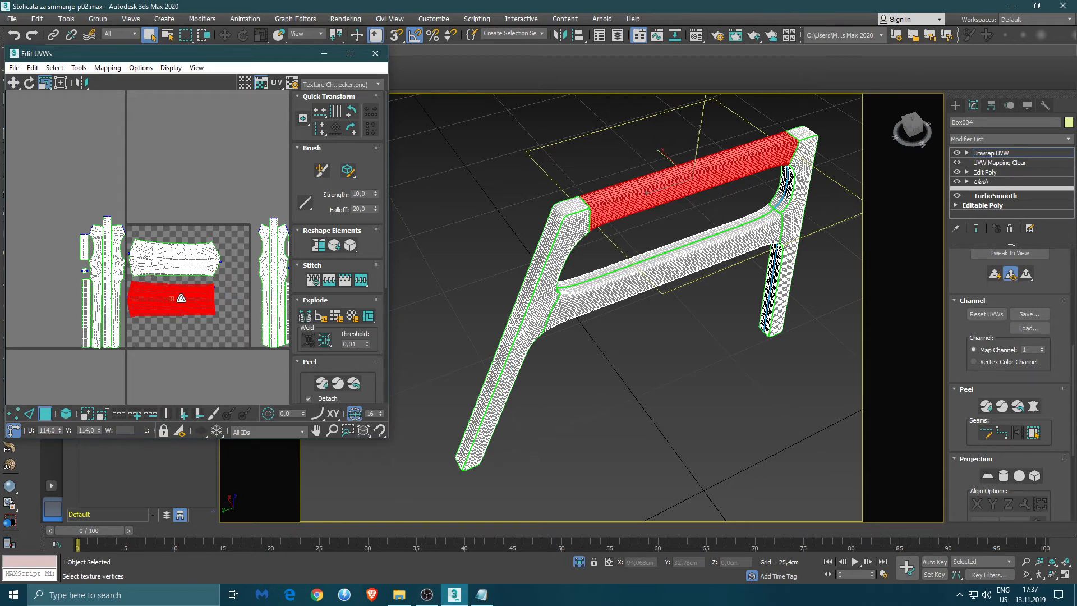
{"action": "left_click_drag", "start_coordinate": [180, 299], "coordinate": [164, 222]}
{"action": "key", "text": "w"}
{"action": "scroll", "coordinate": [151, 229], "scroll_direction": "up", "scroll_amount": 4}
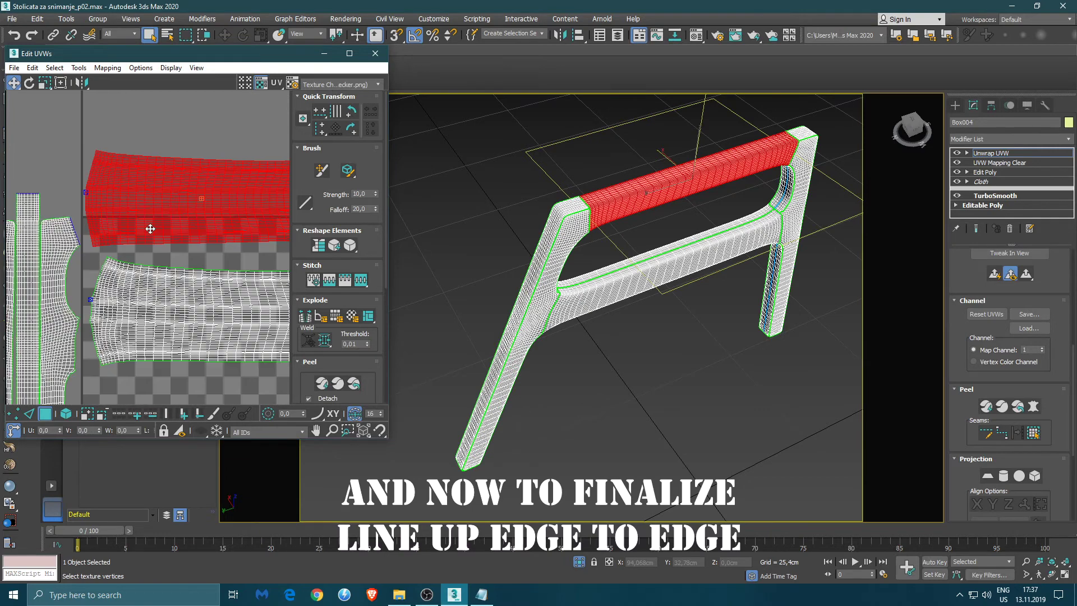
{"action": "scroll", "coordinate": [129, 214], "scroll_direction": "up", "scroll_amount": 3}
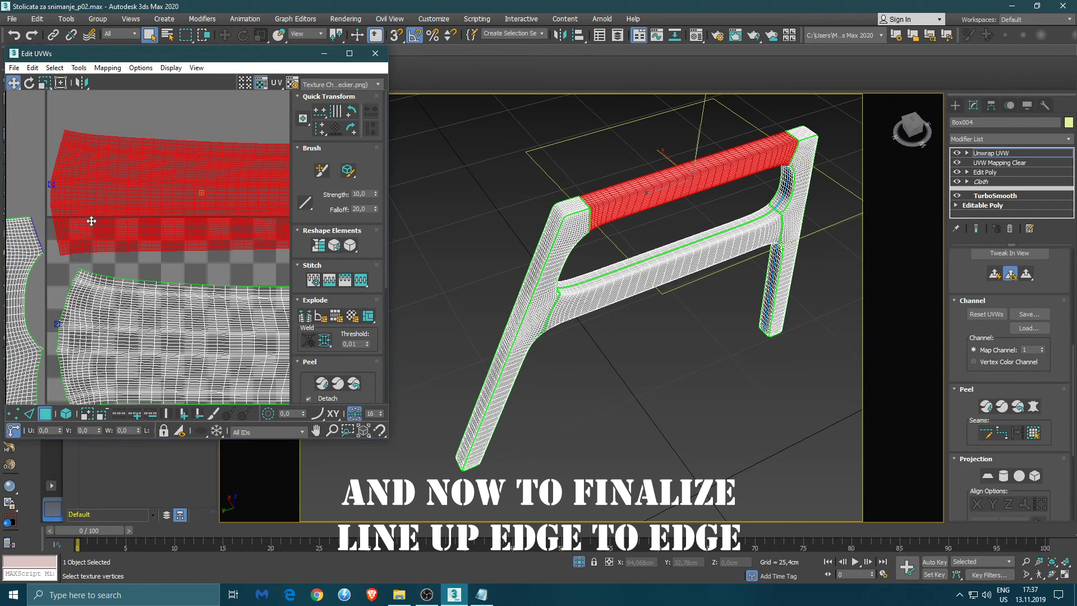
{"action": "left_click_drag", "start_coordinate": [97, 218], "coordinate": [78, 230]}
- Scale up the lower rail shell and line up its end with the matching inner edge of the side-face shells
{"action": "middle_click_drag", "start_coordinate": [115, 329], "coordinate": [110, 268]}
{"action": "left_click", "coordinate": [108, 291]}
{"action": "key", "text": "r"}
{"action": "left_click_drag", "start_coordinate": [108, 293], "coordinate": [111, 291]}
{"action": "middle_click_drag", "start_coordinate": [110, 291], "coordinate": [109, 294]}
{"action": "key", "text": "w"}
{"action": "left_click_drag", "start_coordinate": [104, 294], "coordinate": [93, 302]}
{"action": "key", "text": "r"}
{"action": "key", "text": "w"}
{"action": "left_click_drag", "start_coordinate": [86, 303], "coordinate": [108, 295]}
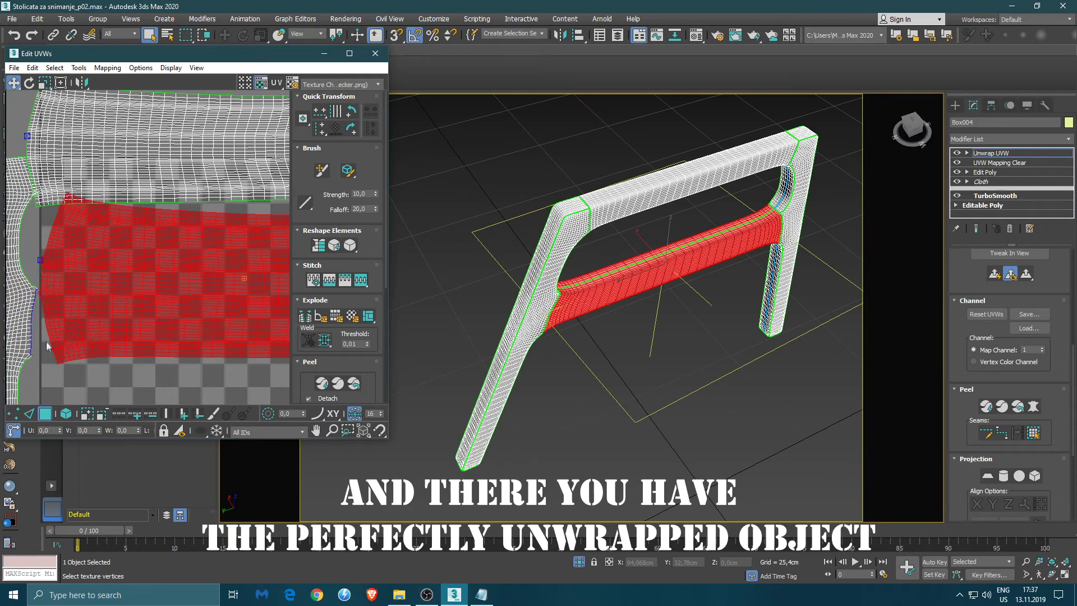
- Place both rail shells inside the texture tile, with the upper rail above the lower rail and a gap between them
{"action": "middle_click_drag", "start_coordinate": [109, 301], "coordinate": [120, 322]}
{"action": "middle_click_drag", "start_coordinate": [181, 337], "coordinate": [141, 279]}
{"action": "scroll", "coordinate": [142, 279], "scroll_direction": "down", "scroll_amount": 3}
{"action": "left_click_drag", "start_coordinate": [139, 263], "coordinate": [149, 337]}
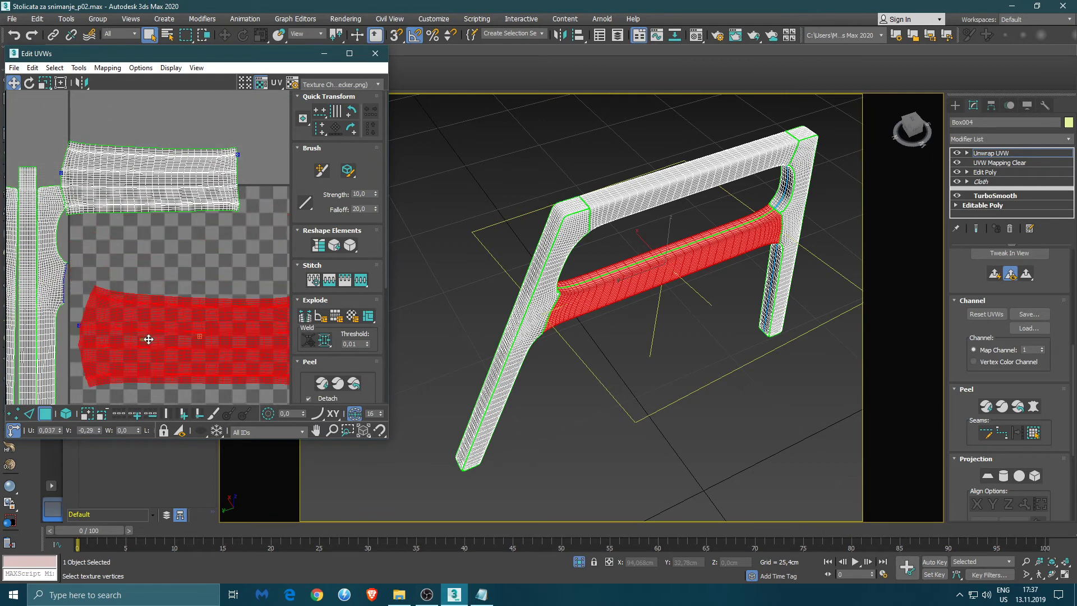
{"action": "scroll", "coordinate": [166, 251], "scroll_direction": "down", "scroll_amount": 4}
{"action": "left_click", "coordinate": [84, 159]}
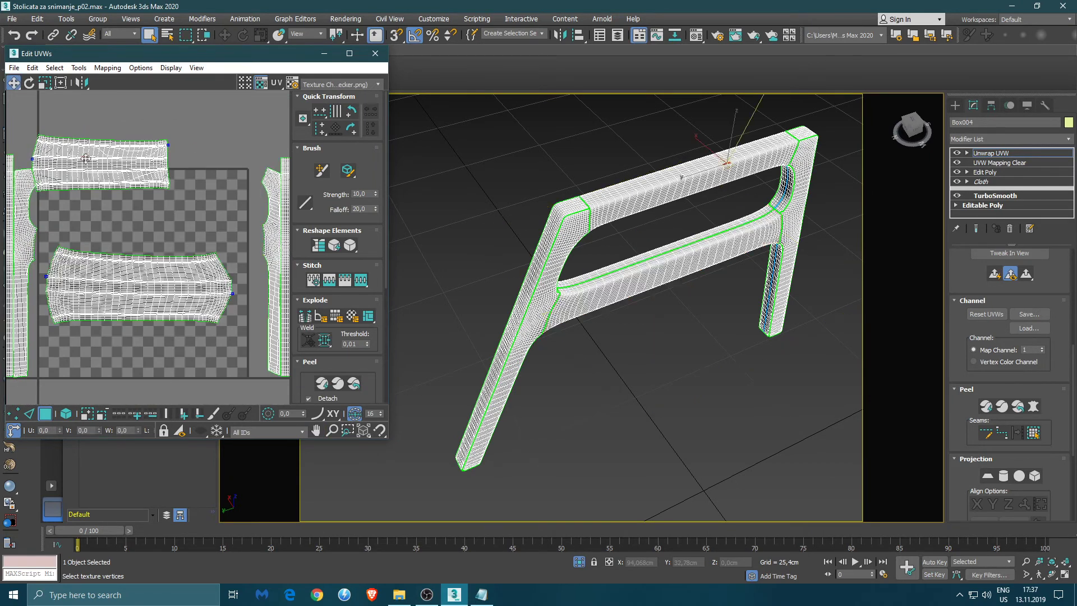
{"action": "double_click", "coordinate": [83, 159]}
{"action": "left_click_drag", "start_coordinate": [83, 159], "coordinate": [122, 201]}
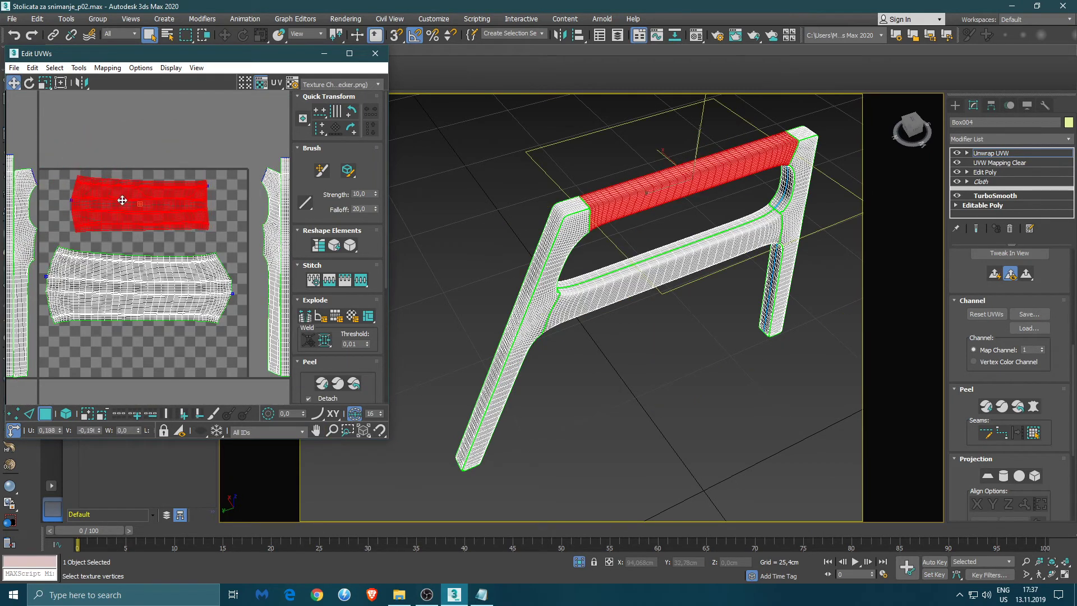
{"action": "left_click", "coordinate": [163, 331]}
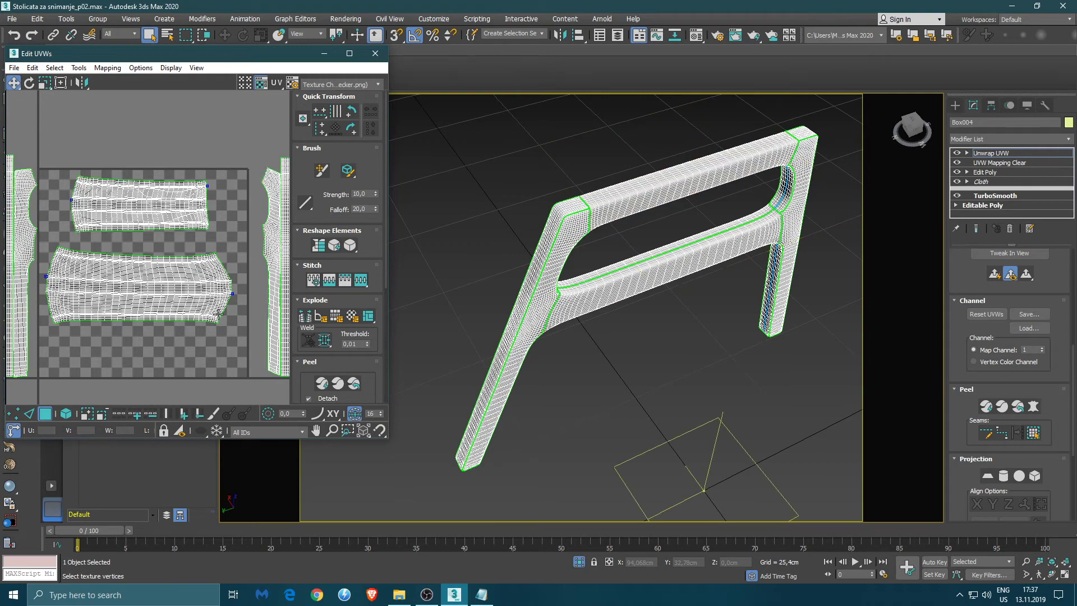
- Close the UV editor, end the isolation of the side frame and add an Edit Poly modifier on top of its stack
{"action": "left_click", "coordinate": [375, 53]}
{"action": "middle_click_drag", "start_coordinate": [696, 243], "coordinate": [752, 219], "text": "alt"}
{"action": "right_click", "coordinate": [788, 213]}
{"action": "left_click", "coordinate": [808, 119]}
{"action": "middle_click_drag", "start_coordinate": [775, 258], "coordinate": [788, 283], "text": "alt"}
{"action": "left_click", "coordinate": [1023, 140]}
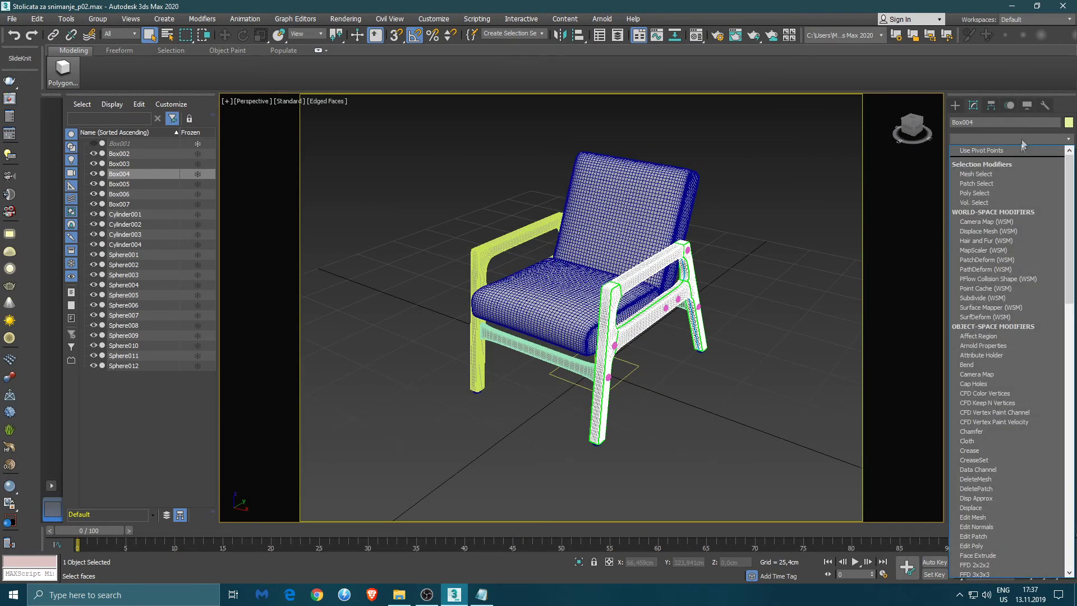
{"action": "key", "text": "e"}
{"action": "left_click", "coordinate": [984, 179]}
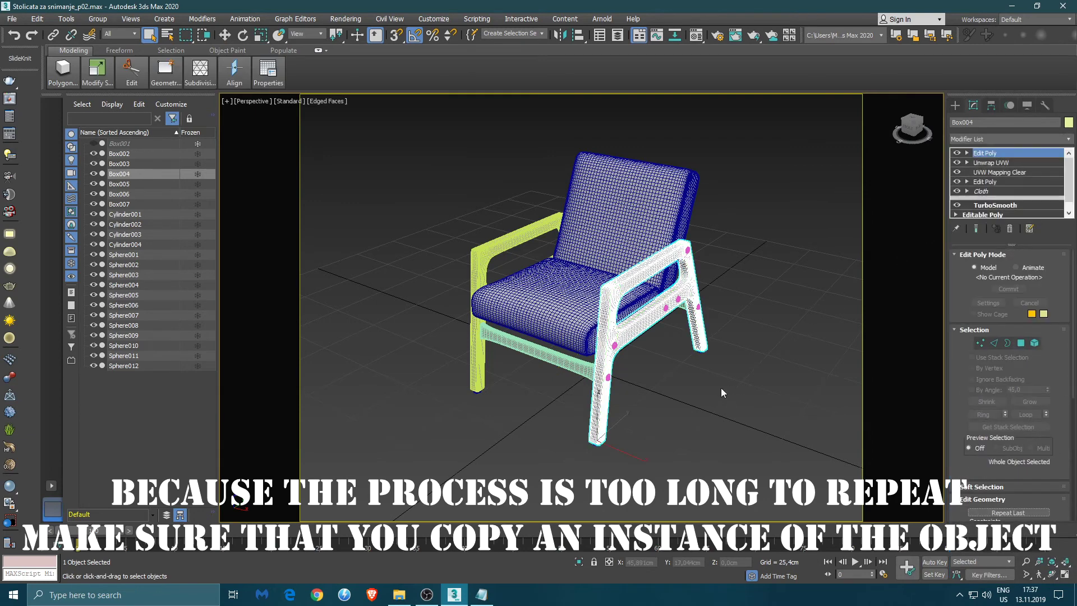
- Clone the unwrapped side frame as one instance named Box008, shifted along X toward the opposite frame
{"action": "left_click", "coordinate": [522, 264]}
{"action": "middle_click_drag", "start_coordinate": [522, 265], "coordinate": [581, 264], "text": "alt"}
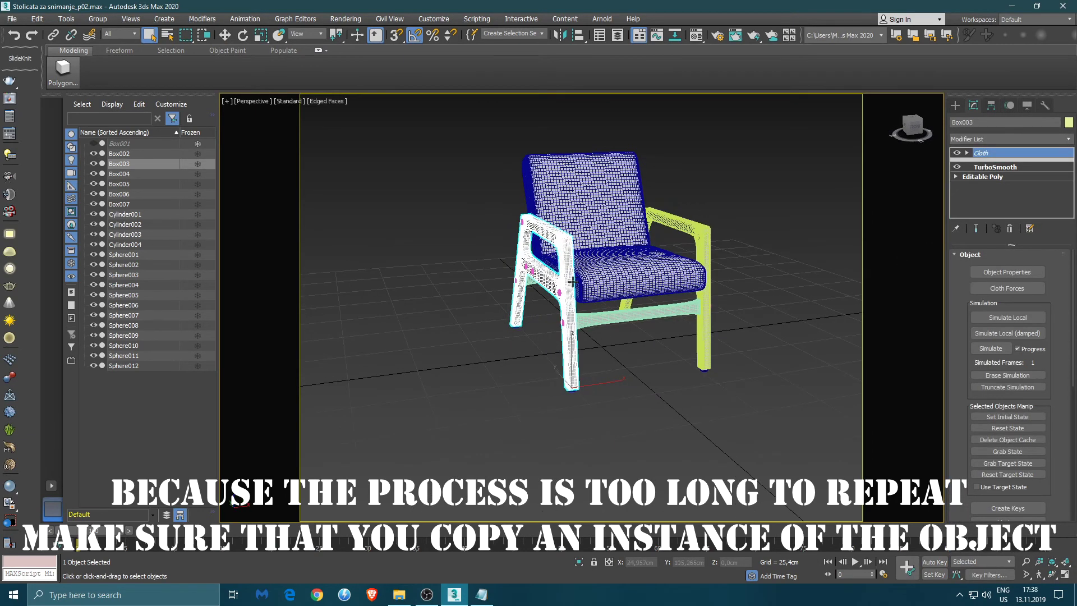
{"action": "left_click", "coordinate": [706, 332]}
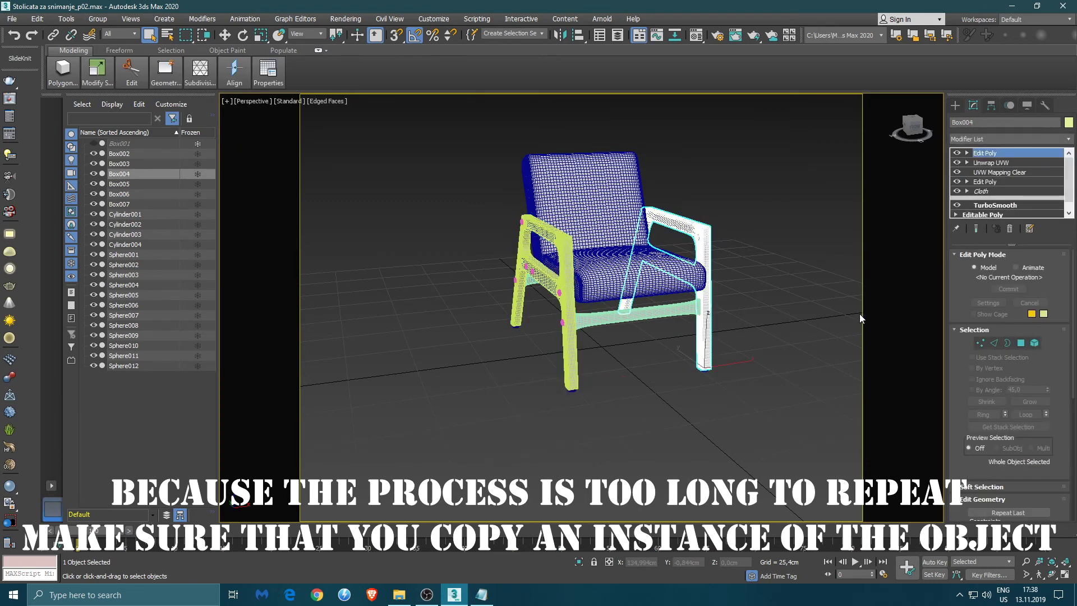
{"action": "key", "text": "w"}
{"action": "left_click_drag", "start_coordinate": [733, 365], "coordinate": [673, 380]}
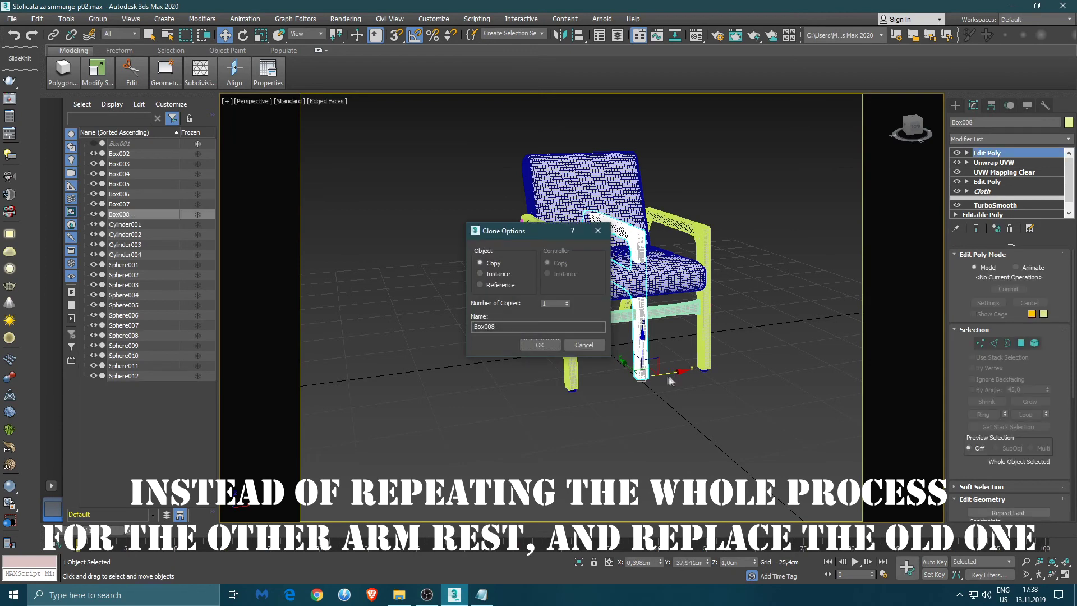
{"action": "left_click", "coordinate": [539, 344]}
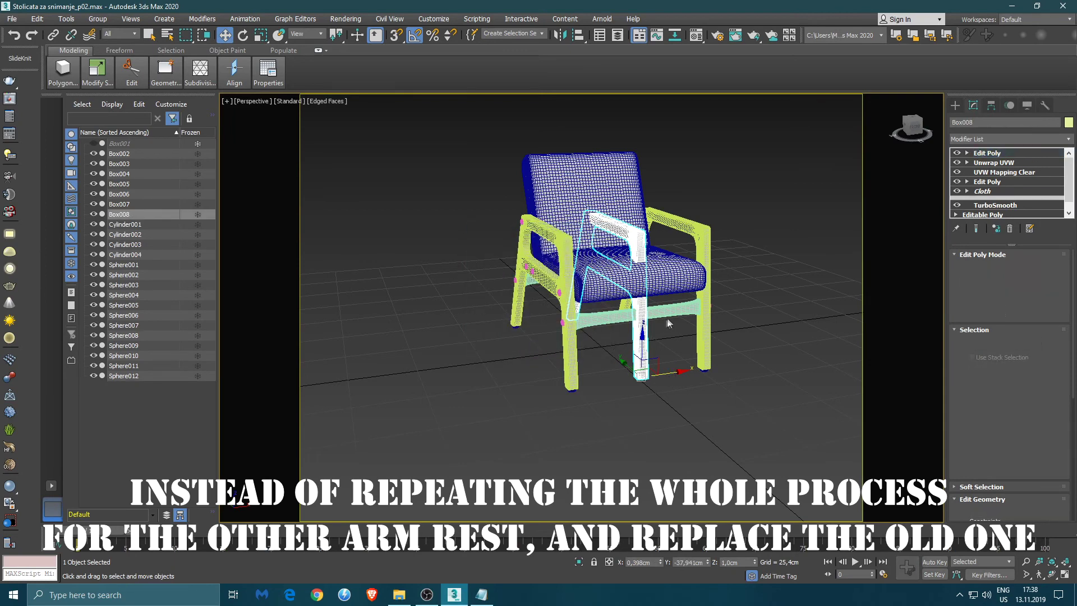
- Set the cloned side frame's X position to the old opposite frame's value of -26,999 cm
{"action": "middle_click_drag", "start_coordinate": [667, 318], "coordinate": [497, 256], "text": "alt"}
{"action": "left_click", "coordinate": [496, 255]}
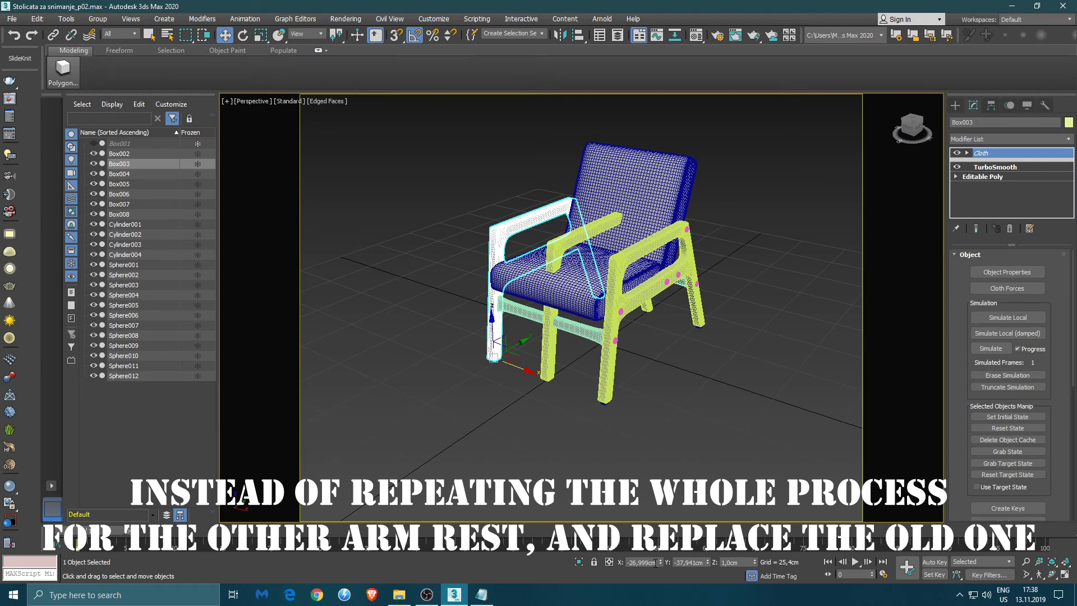
{"action": "left_click", "coordinate": [557, 382]}
{"action": "left_click", "coordinate": [494, 342]}
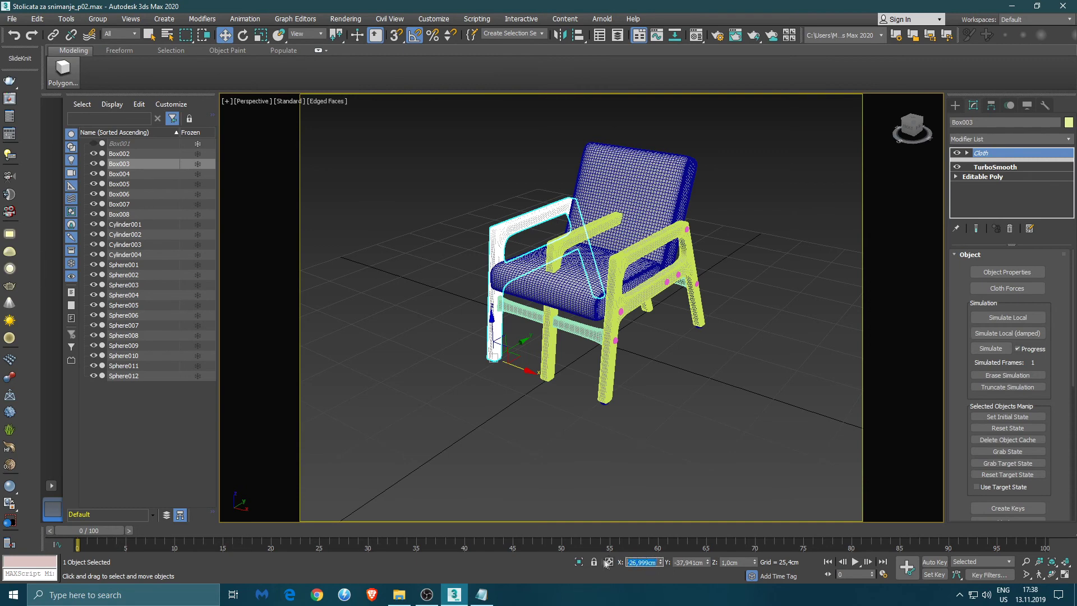
{"action": "left_click", "coordinate": [548, 365]}
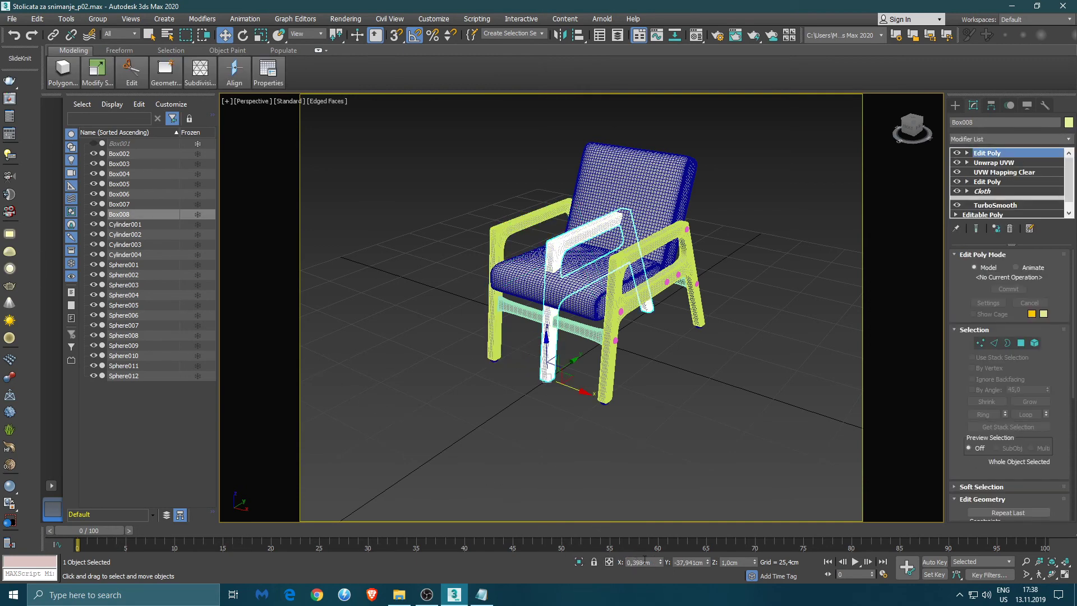
{"action": "key", "text": "ctrl+v"}
{"action": "left_click", "coordinate": [534, 436]}
- Delete the old side frame Box003 that the clone replaces
{"action": "middle_click_drag", "start_coordinate": [477, 342], "coordinate": [573, 340], "text": "alt"}
{"action": "left_click", "coordinate": [125, 165]}
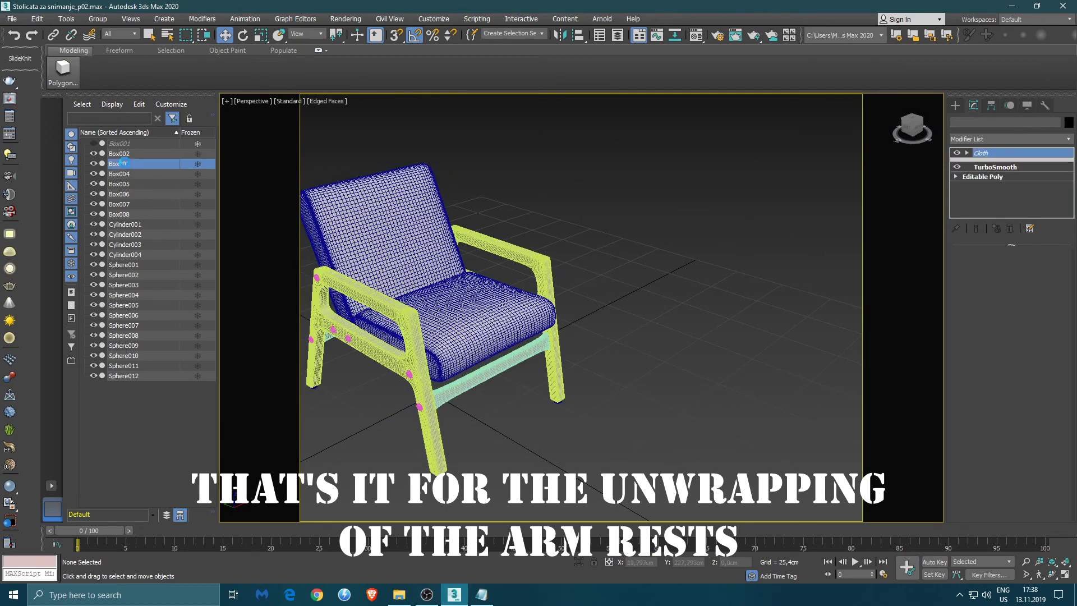
{"action": "key", "text": "Delete"}
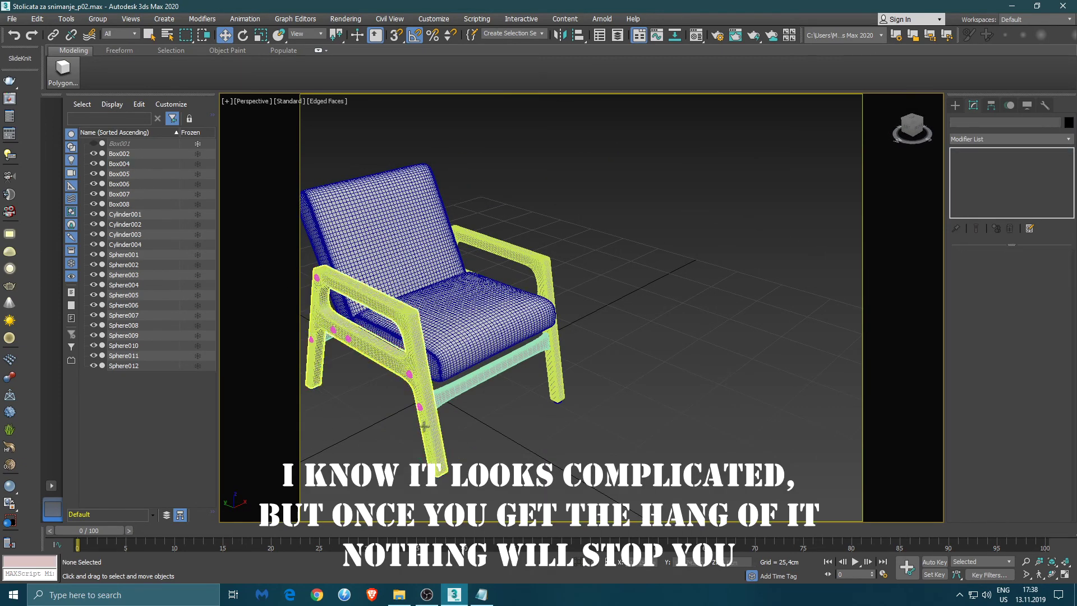
- Examine both side frames and the rest of the chair from several angles
{"action": "left_click", "coordinate": [426, 428]}
{"action": "left_click", "coordinate": [557, 365]}
{"action": "left_click", "coordinate": [566, 361]}
{"action": "middle_click_drag", "start_coordinate": [566, 360], "coordinate": [452, 336], "text": "alt"}
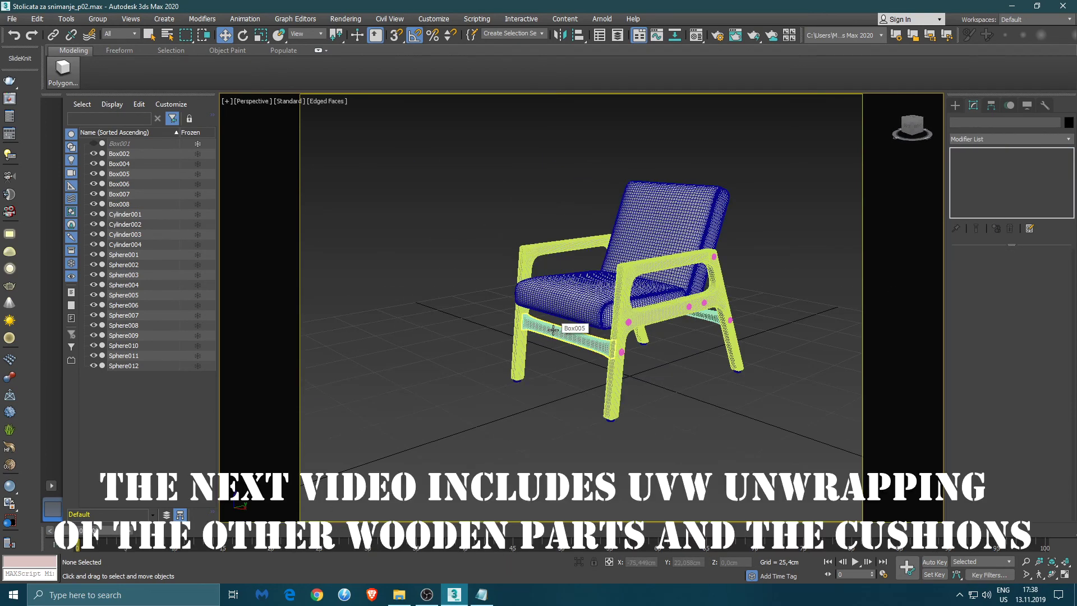
{"action": "middle_click_drag", "start_coordinate": [554, 330], "coordinate": [622, 324], "text": "alt"}
{"action": "mouse_move", "coordinate": [501, 321]}
{"action": "middle_mouse_down", "text": "alt"}
{"action": "mouse_move", "coordinate": [572, 337]}
{"action": "mouse_move", "coordinate": [506, 336]}
{"action": "mouse_move", "coordinate": [561, 354]}
{"action": "mouse_move", "coordinate": [568, 329]}
{"action": "mouse_move", "coordinate": [495, 323]}
{"action": "mouse_move", "coordinate": [543, 315]}
{"action": "mouse_move", "coordinate": [498, 305]}
{"action": "middle_mouse_up", "text": "alt"}
{"action": "scroll", "coordinate": [568, 329], "scroll_direction": "up", "scroll_amount": 2}
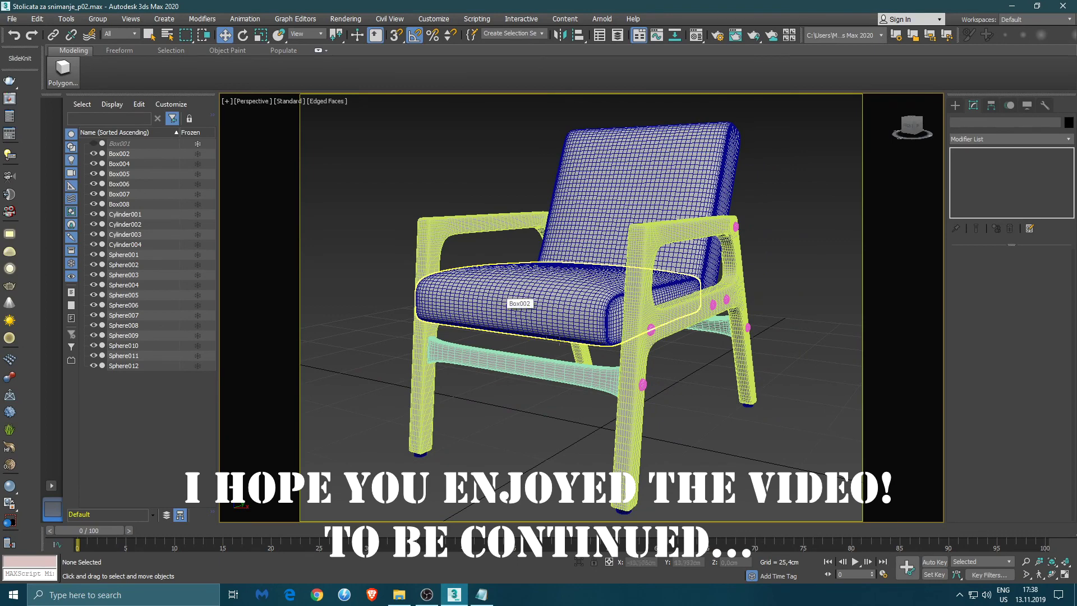